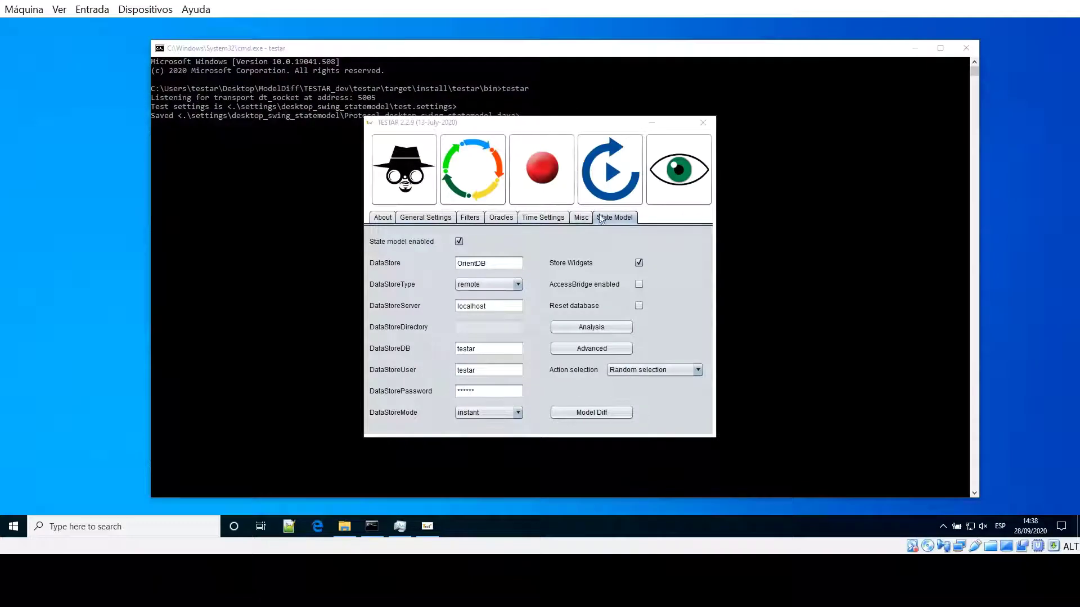
Switch to File Explorer, open the suts folder, and select SimpleModelOne.jar.
click(344, 526)
click(300, 168)
double_click(300, 168)
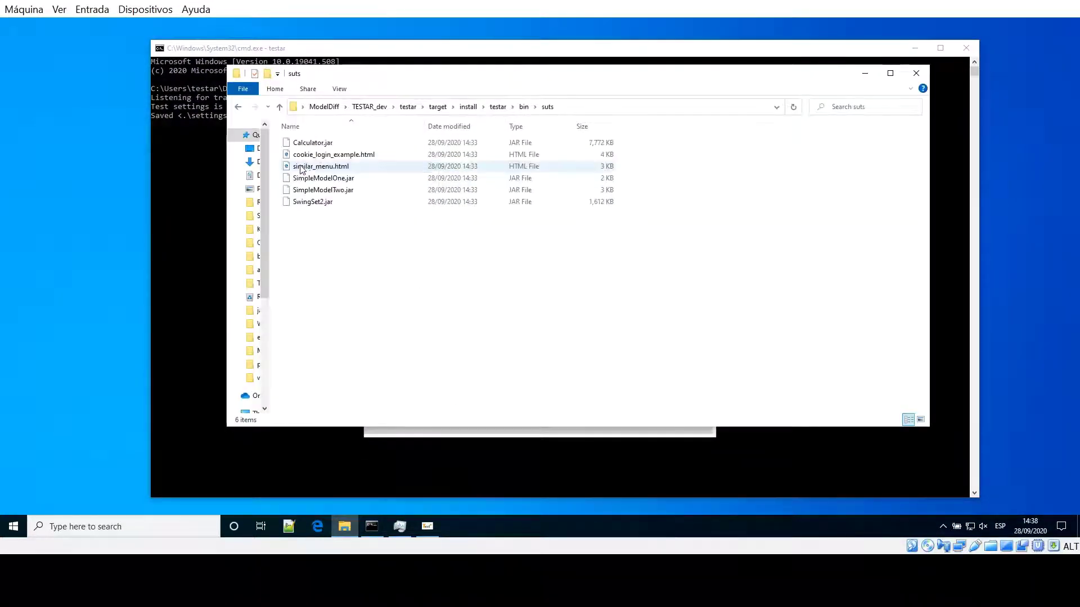
click(339, 181)
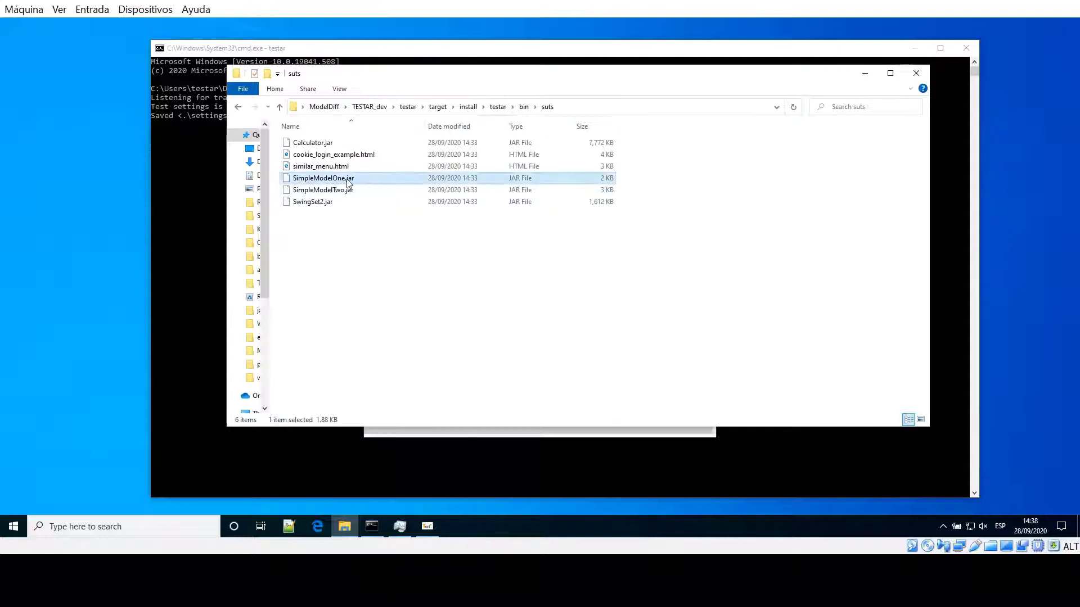
click(340, 191)
click(339, 181)
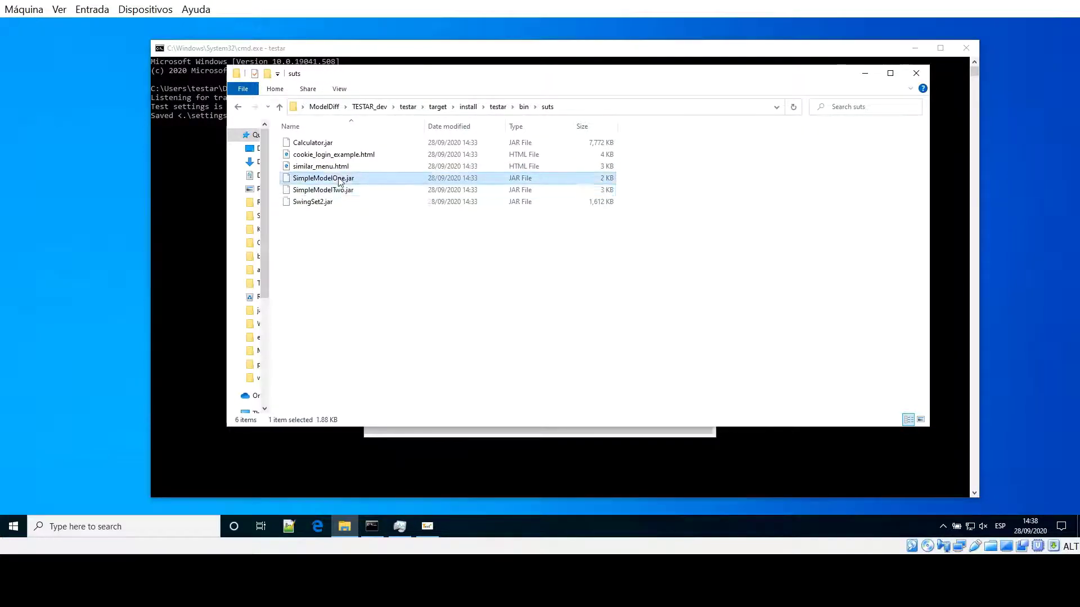
Open a command prompt in the suts folder, spawn a second one with start, and arrange them so both can be reached.
click(576, 106)
text(cmd)
key(Return)
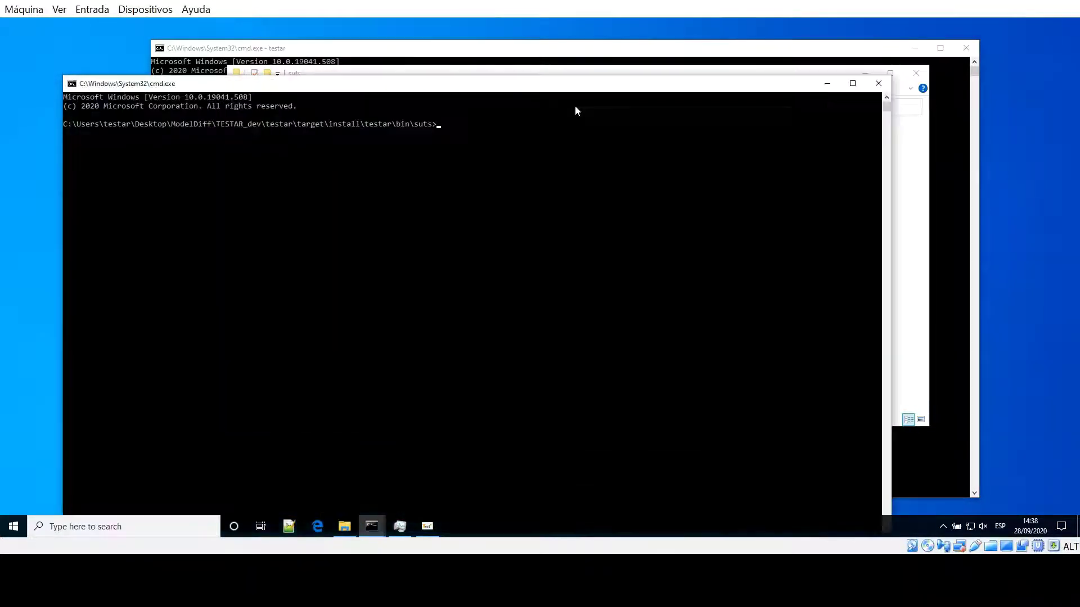
drag(542, 89, 471, 50)
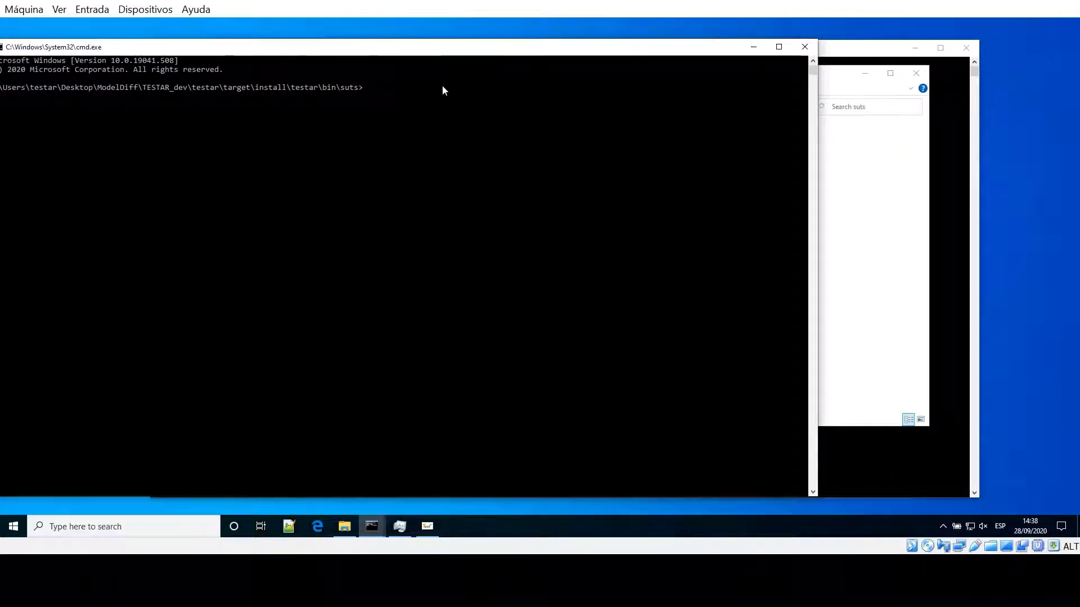
text(start)
key(Return)
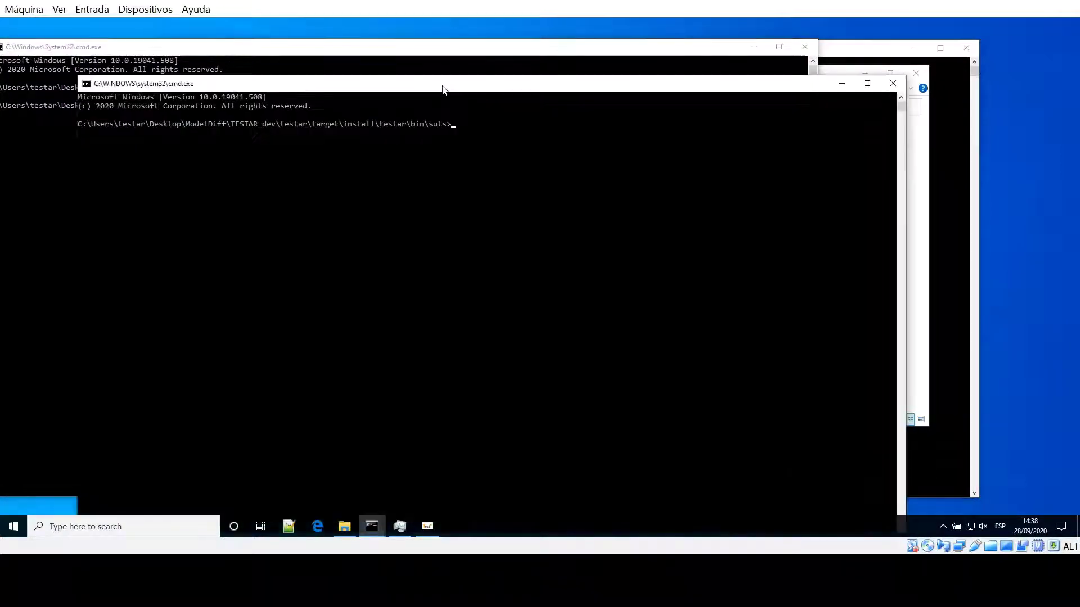
drag(476, 88, 579, 40)
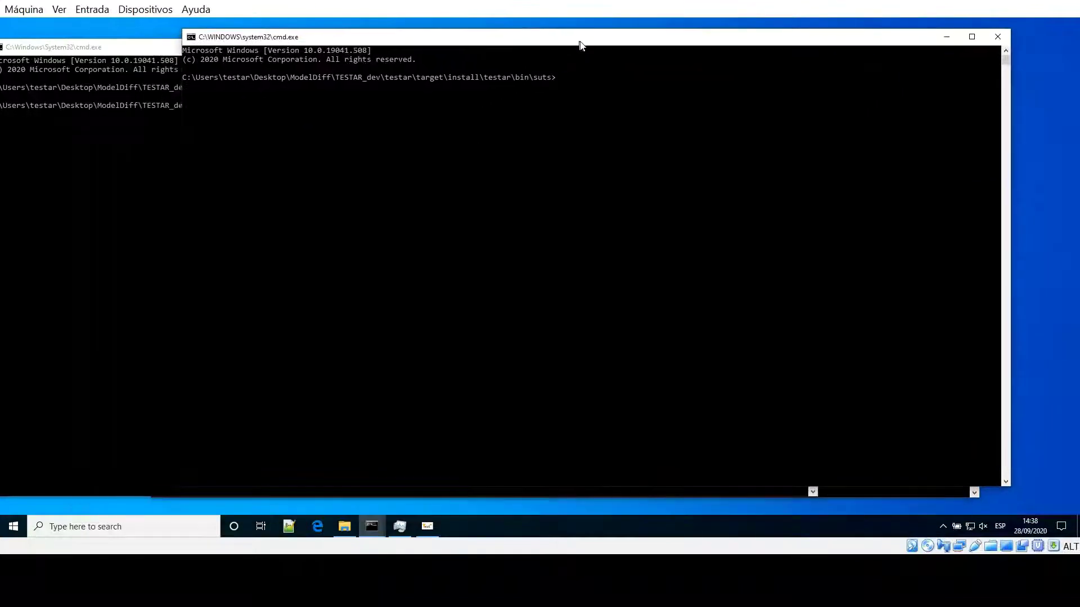
Run java -jar SimpleModelOne.jar in the first command prompt.
click(134, 130)
text(ja)
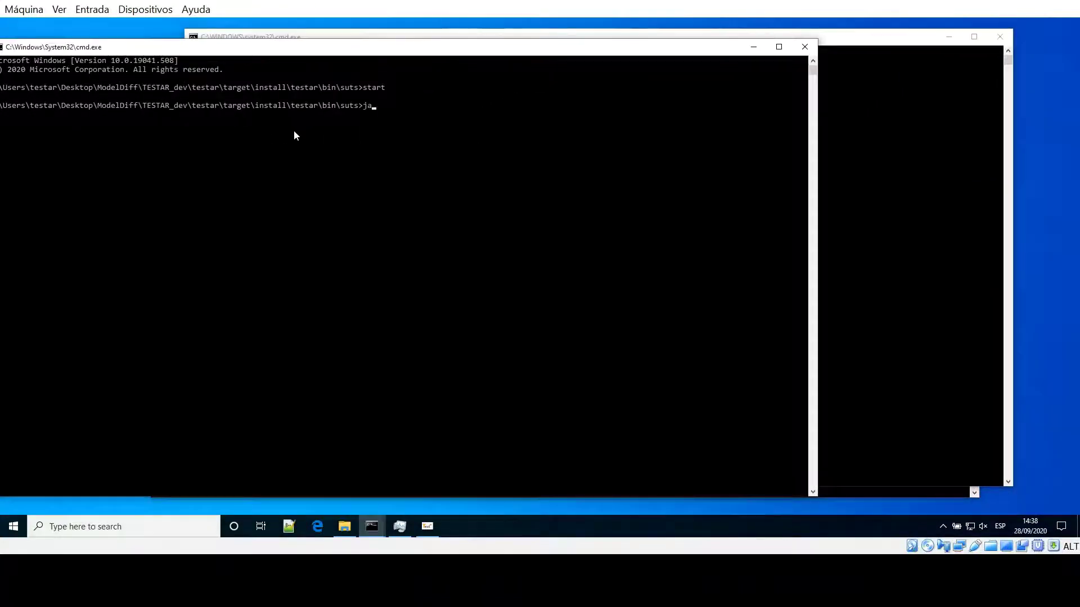
text(va -jar Sim)
key(Tab)
key(Return)
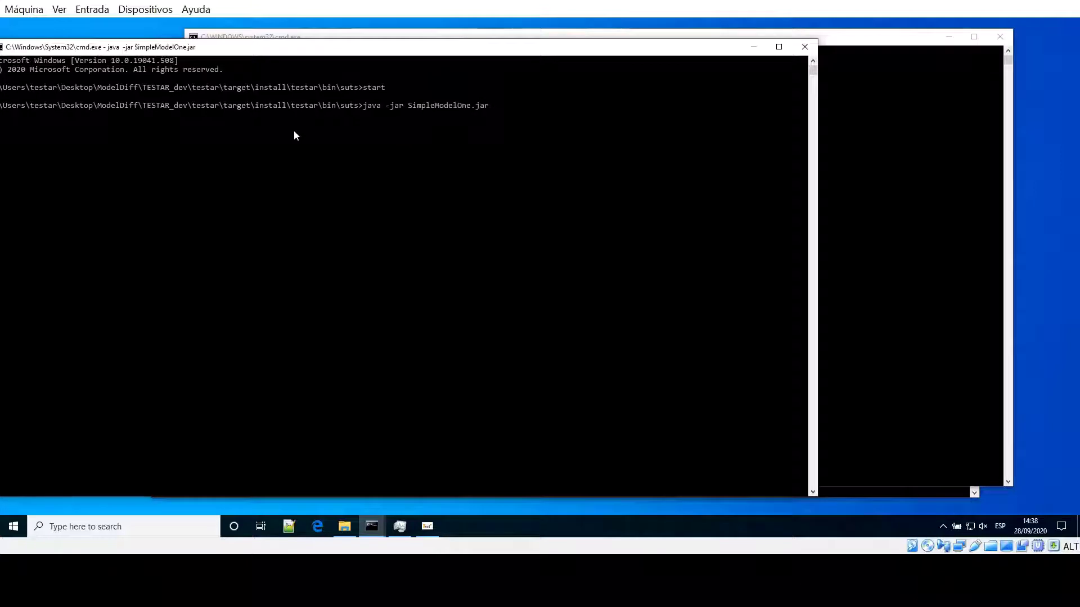
Run java -jar SimpleModelTwo.jar in the second command prompt.
click(862, 217)
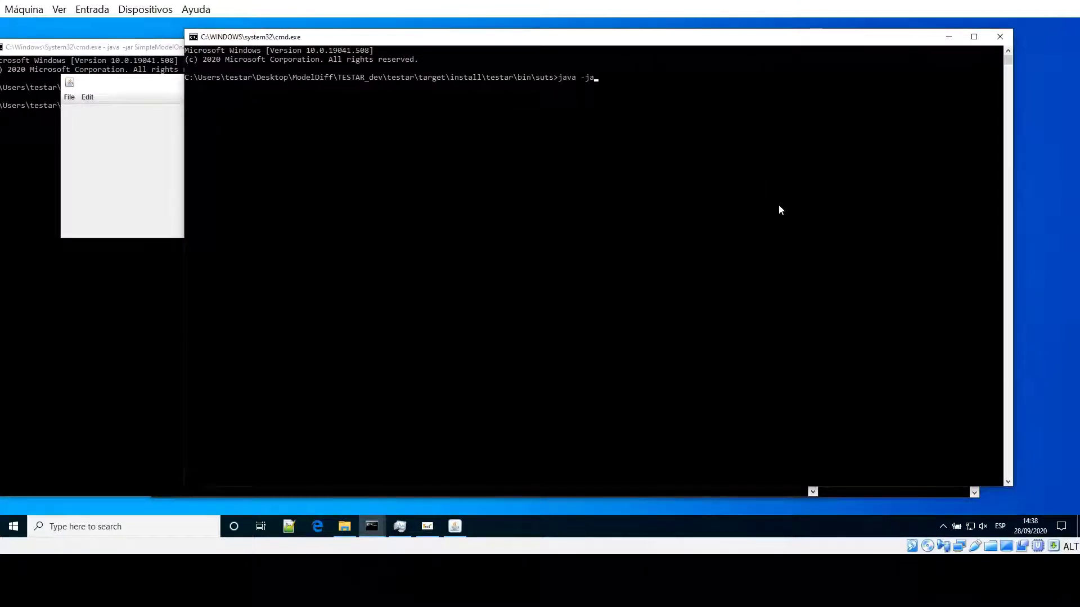
text(java -jar Sim)
key(Tab)
key(Tab)
key(Tab)
key(Return)
Place the SimpleModelOne and SimpleModelTwo application windows side by side.
click(166, 90)
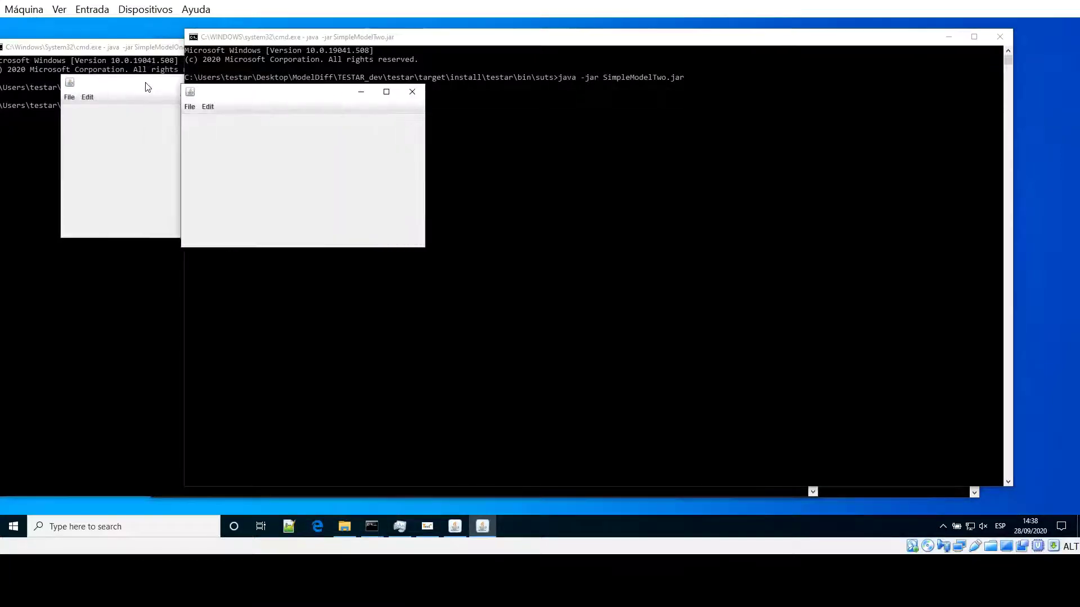
click(249, 101)
click(310, 94)
drag(282, 95, 412, 91)
Examine the entries of the File and Edit menus in both SimpleModelOne and SimpleModelTwo.
click(69, 98)
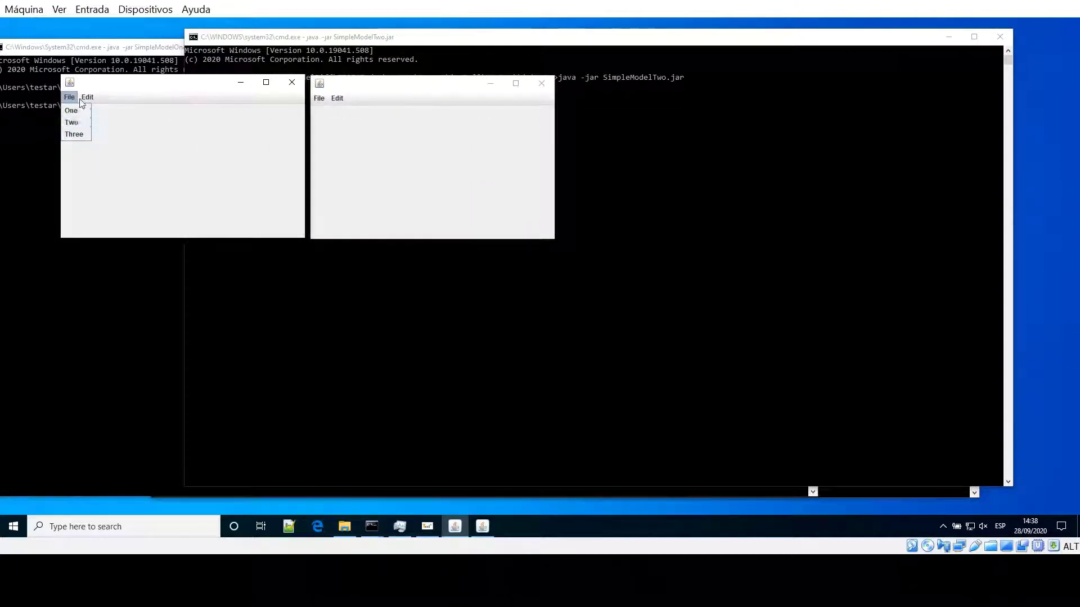
click(79, 100)
click(87, 99)
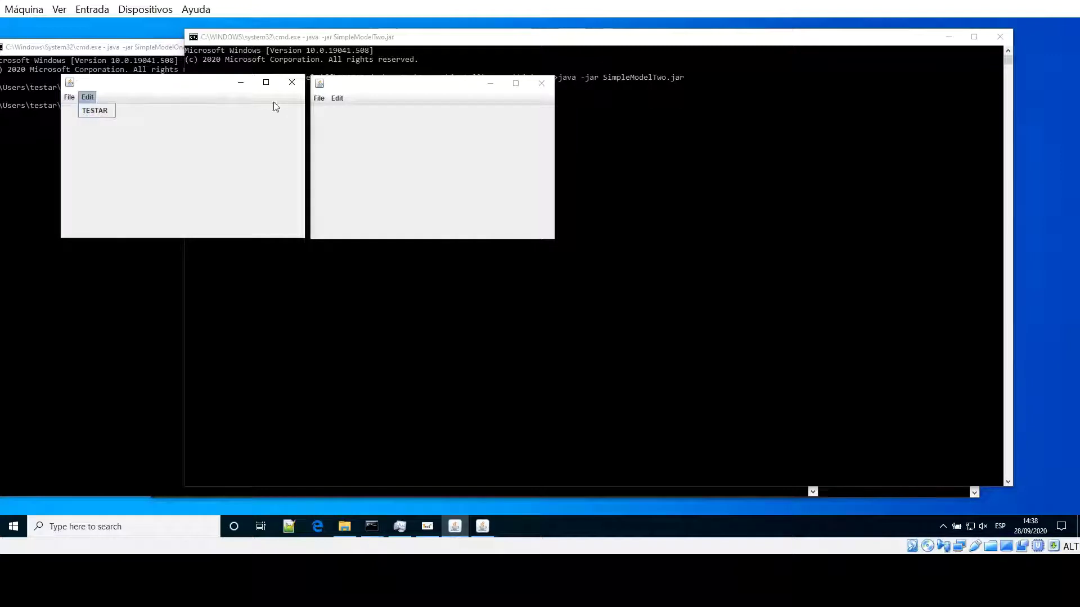
click(319, 100)
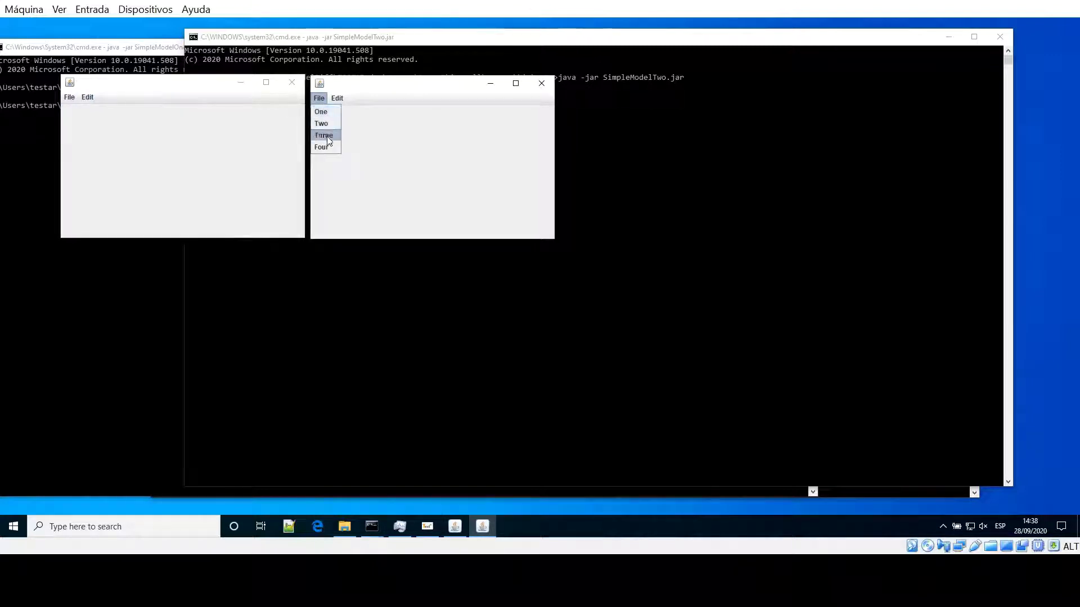
click(337, 99)
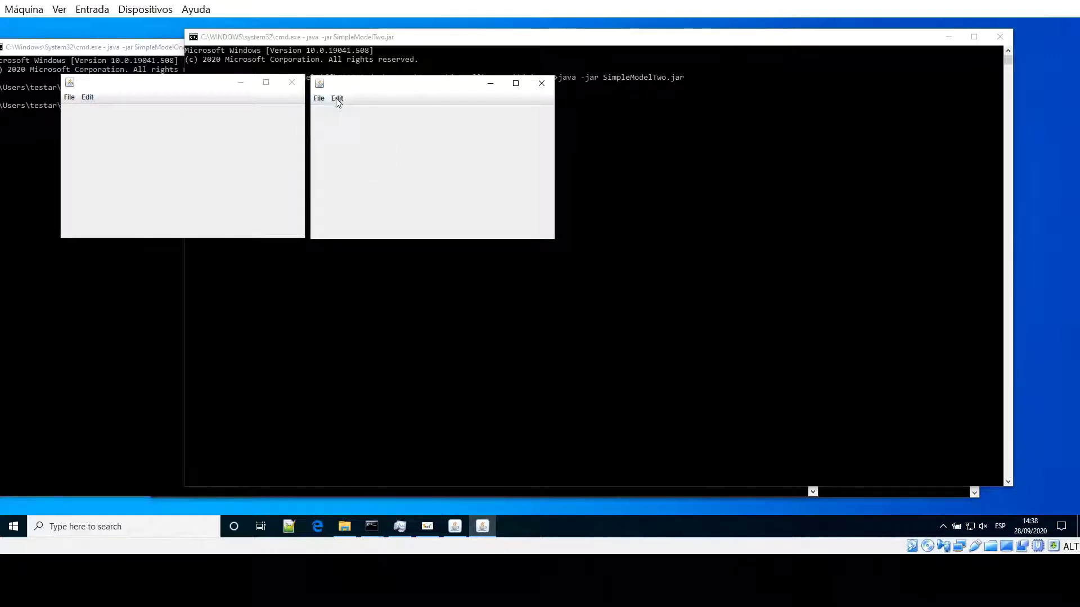
click(338, 99)
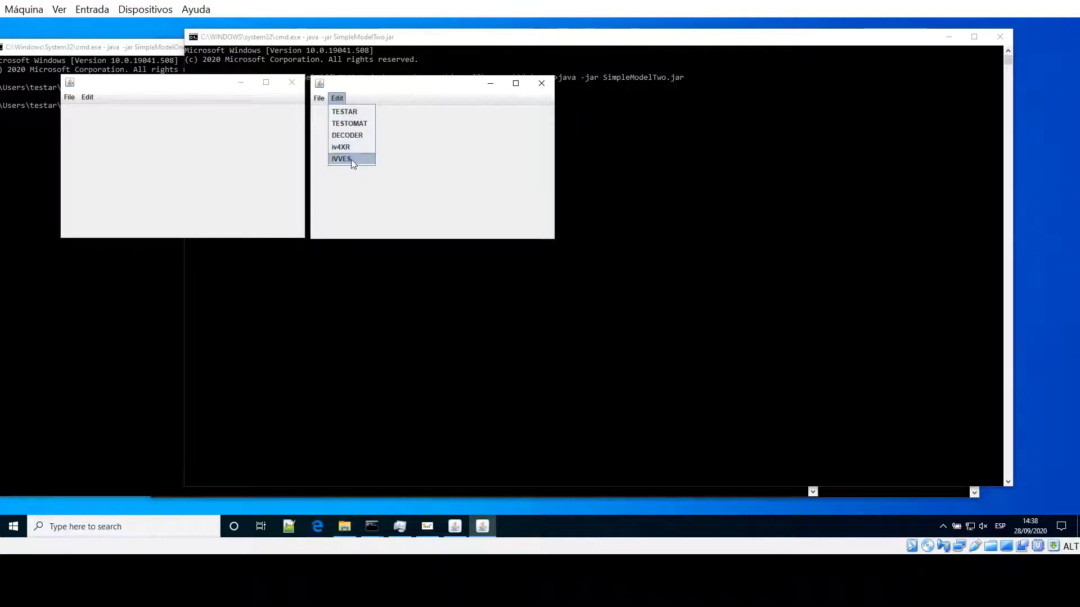
Close both sample applications and their command prompts, and minimize File Explorer with the bin folder open.
click(541, 83)
click(292, 83)
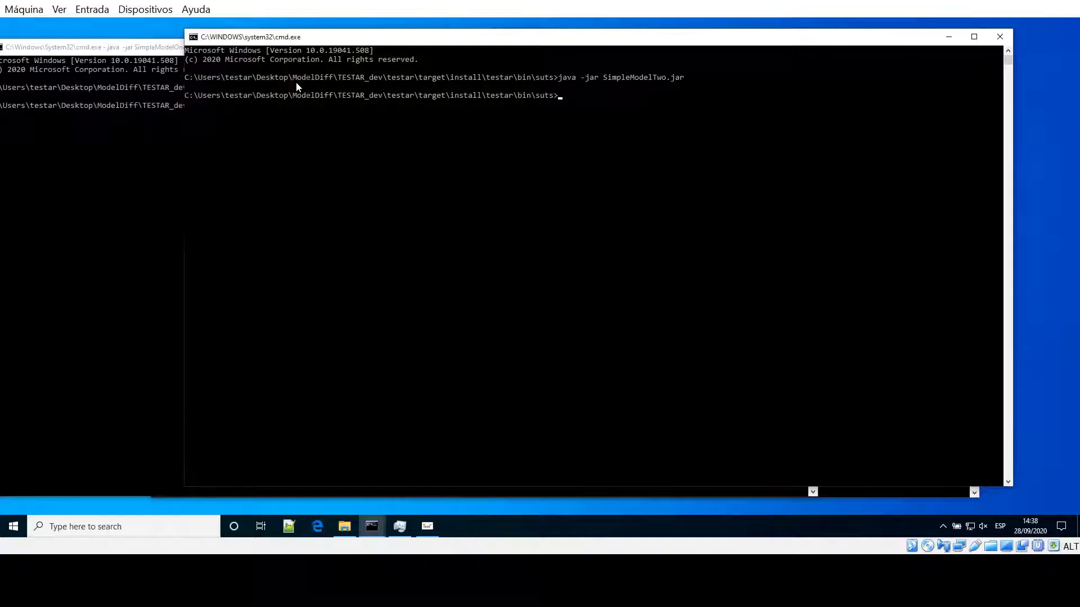
click(999, 37)
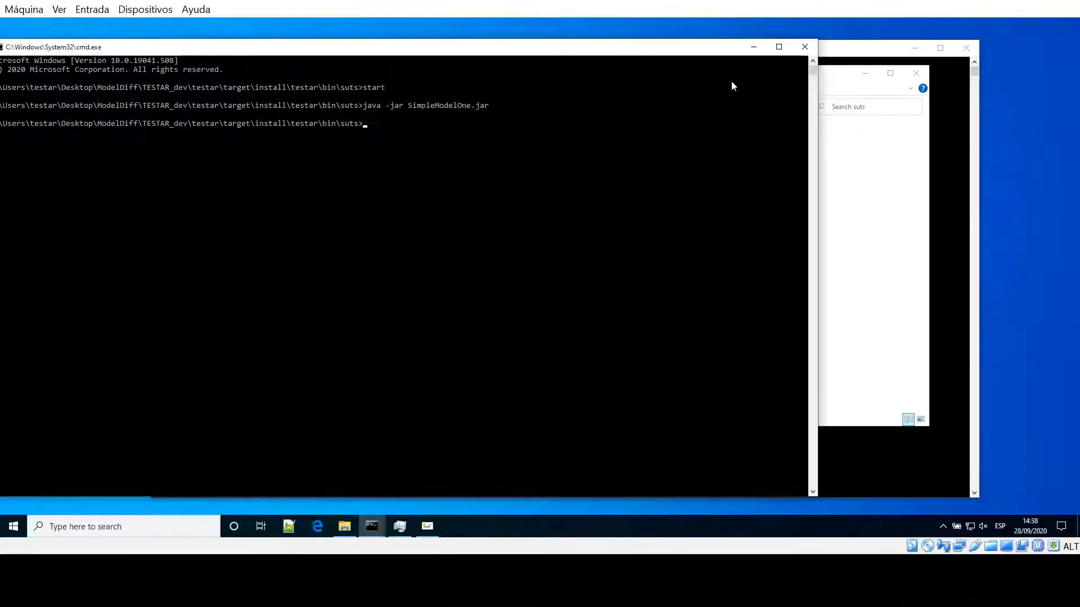
click(804, 48)
click(523, 107)
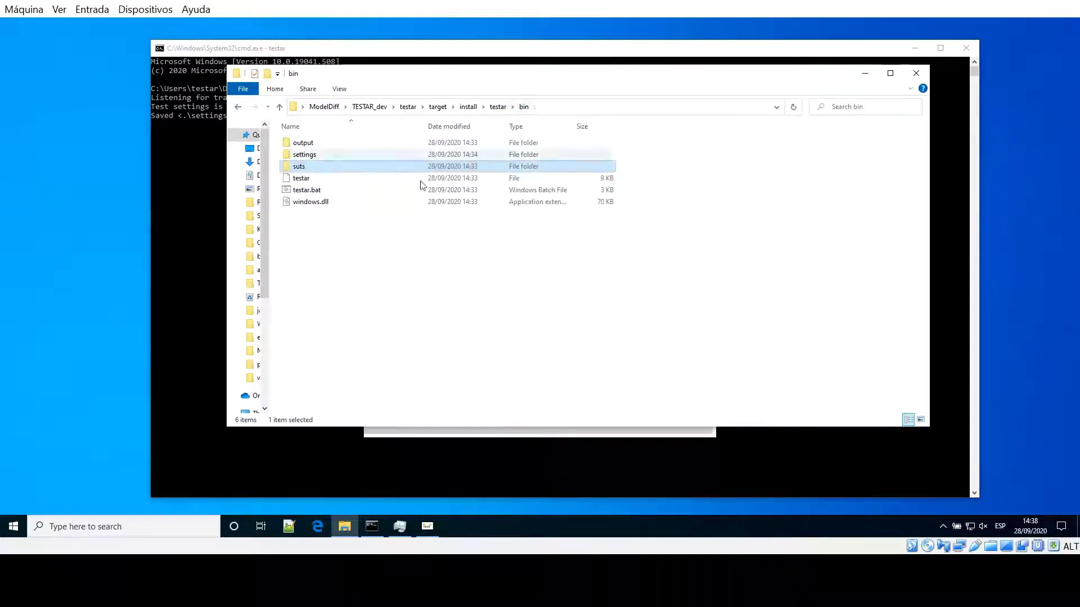
click(865, 73)
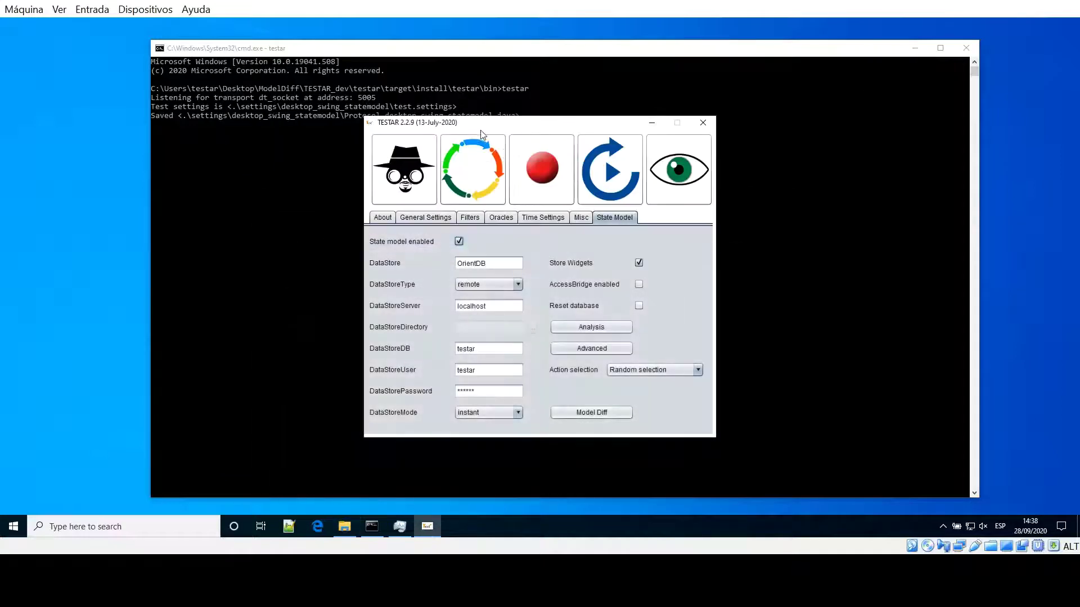
In TESTAR's general settings for SimpleModelOne.jar, set the application name to simple_model and the application version to 1.
click(425, 217)
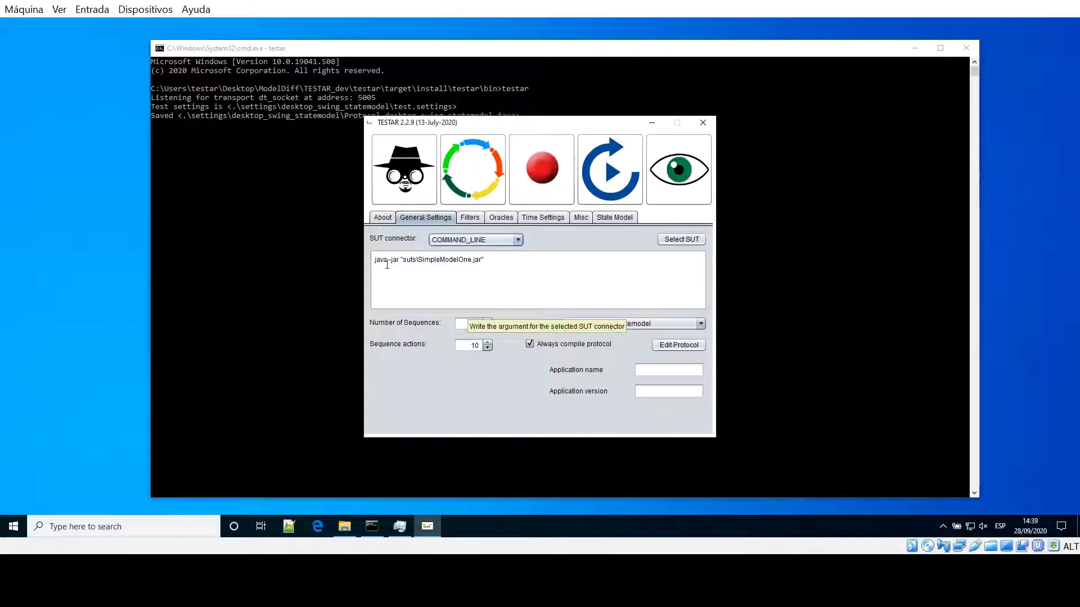
drag(473, 259, 422, 258)
click(492, 260)
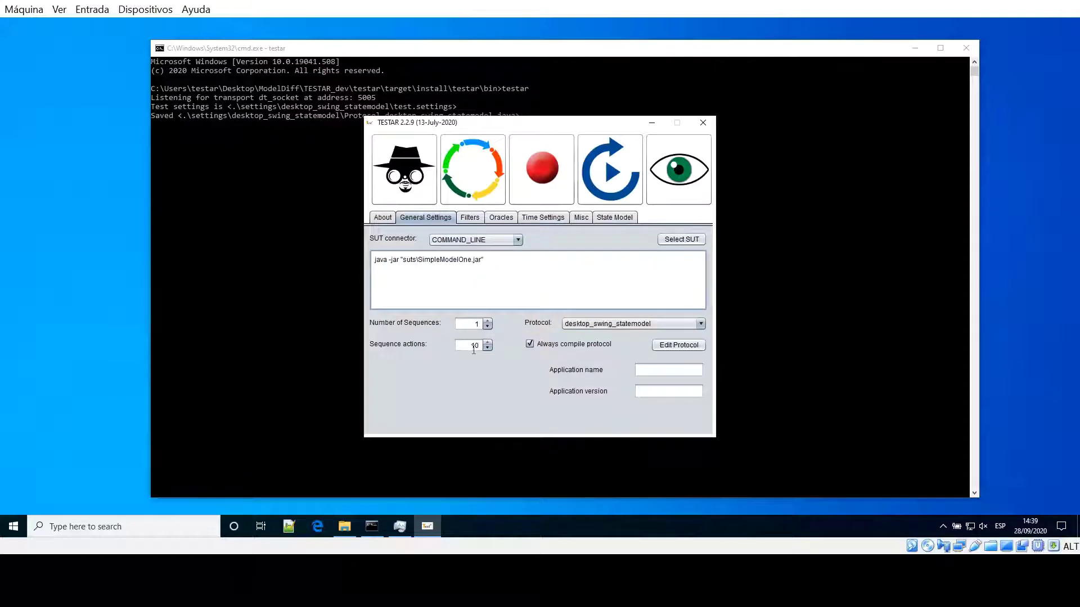
click(656, 371)
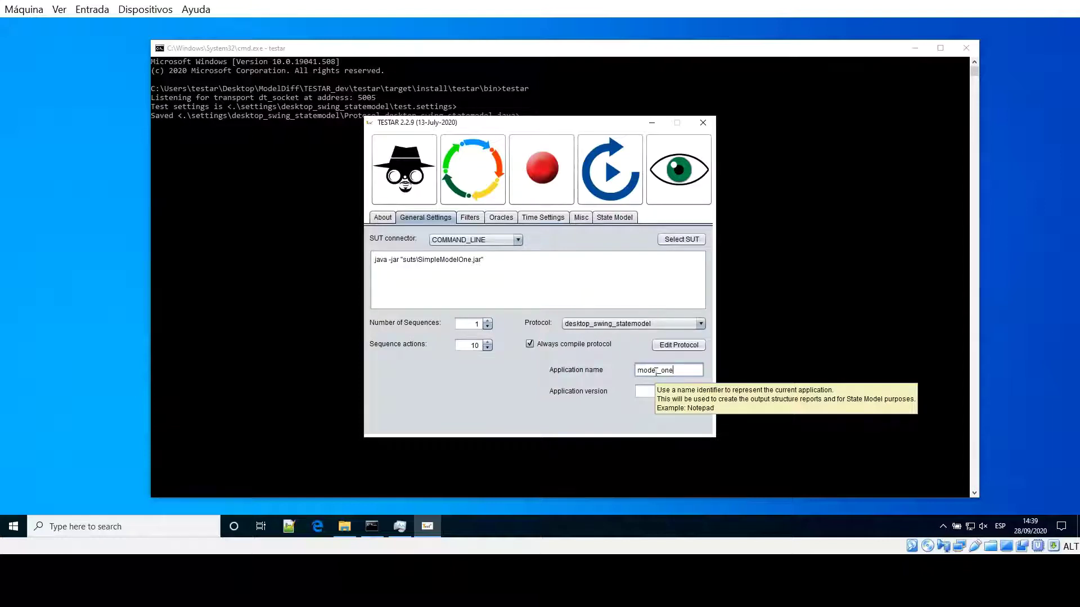
click(664, 392)
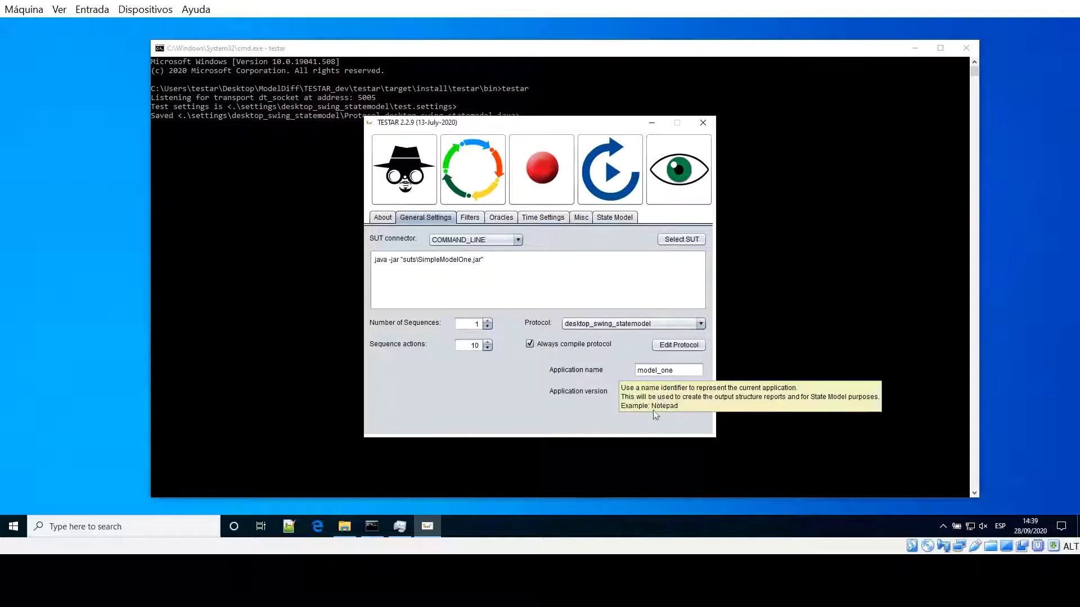
key(shift+Tab)
text(simple_model)
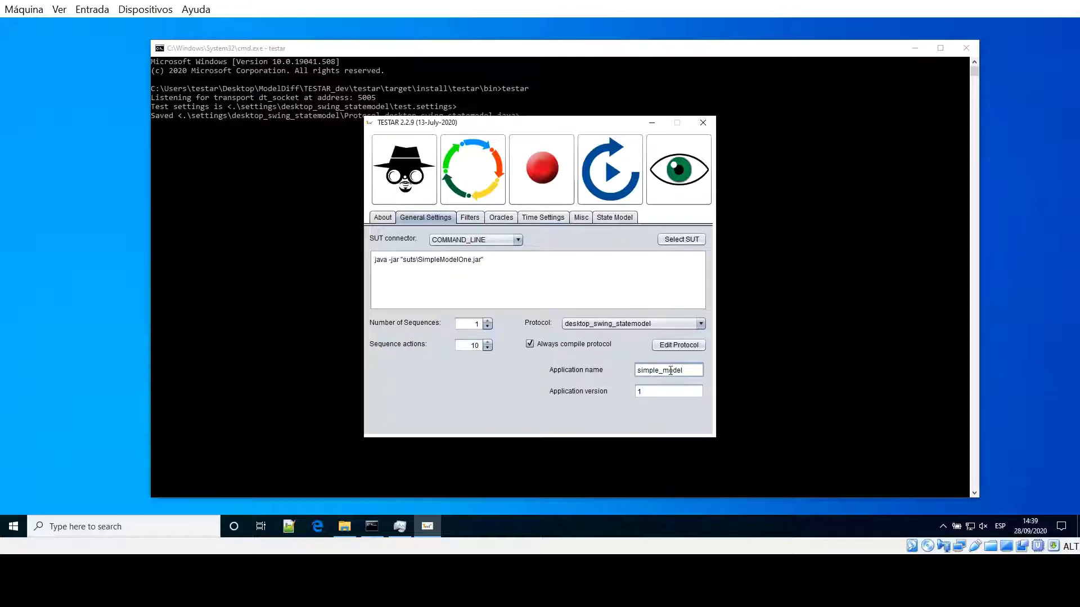
drag(693, 370, 643, 371)
click(661, 396)
click(663, 392)
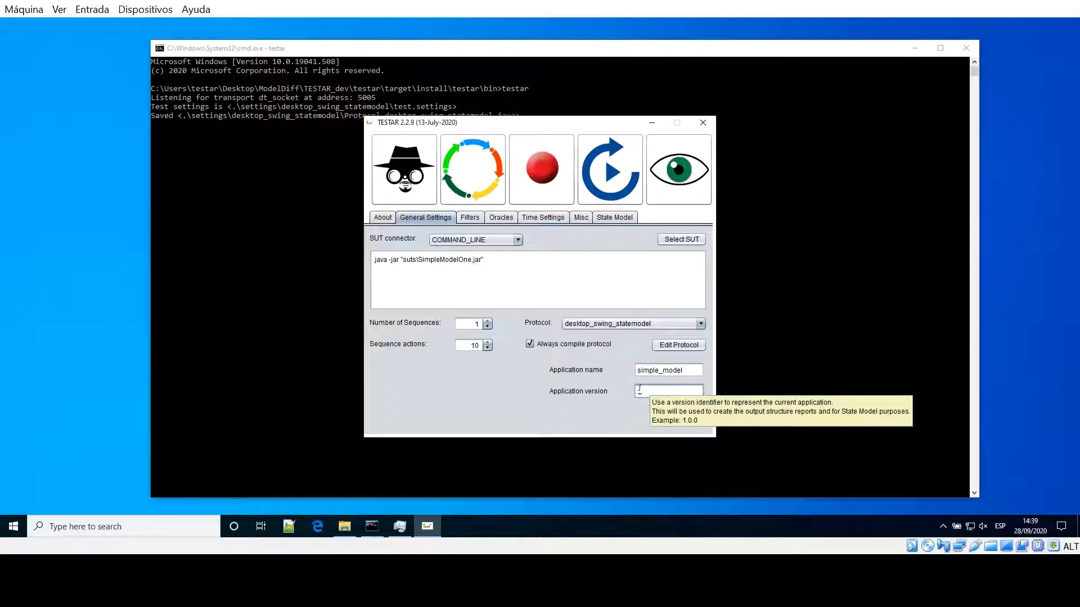
Set the DataStoreType in the state model settings to plocal.
click(614, 219)
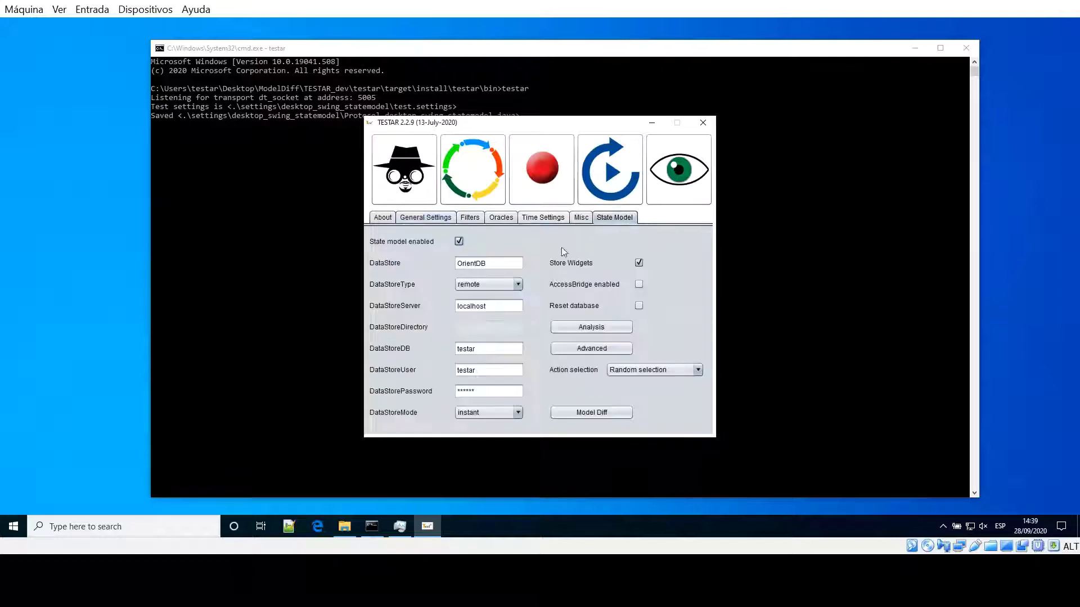
click(488, 283)
click(473, 308)
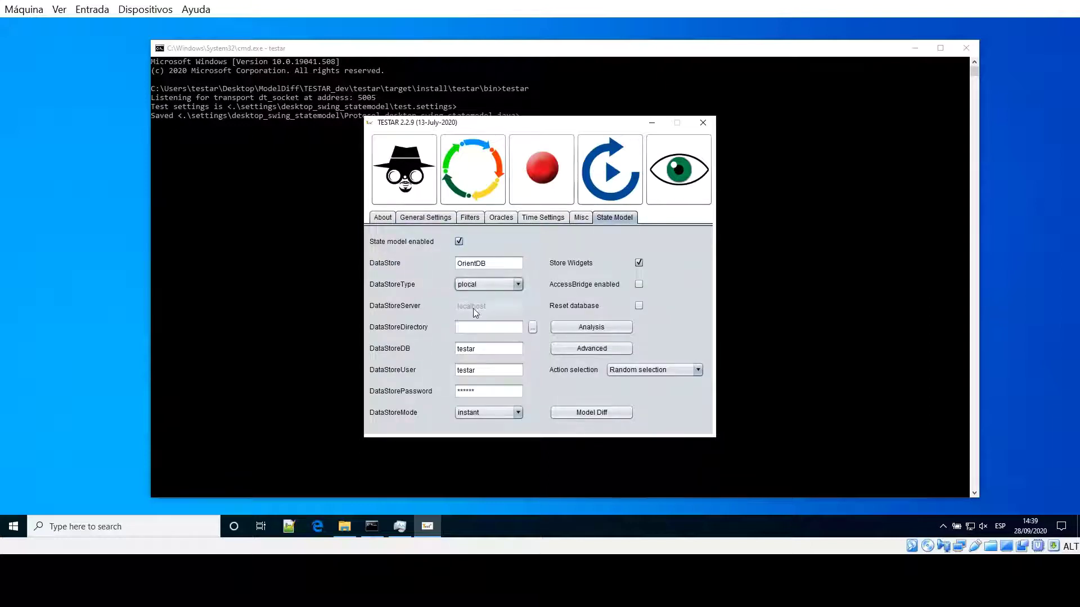
Set the DataStoreDirectory to the databases folder inside orientdb-3.0.34 on the Desktop.
click(532, 327)
click(606, 263)
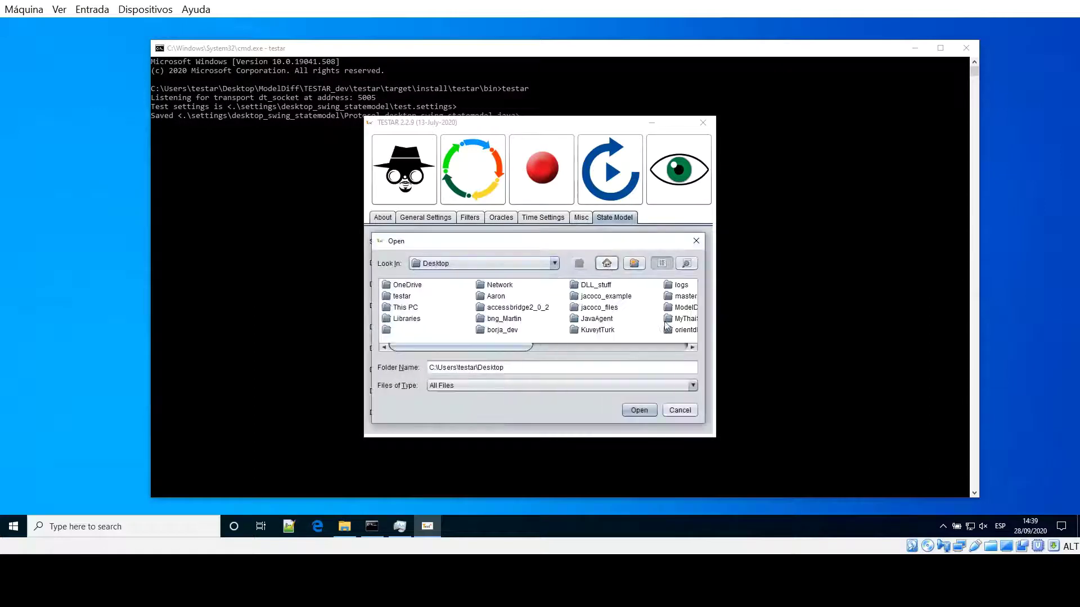
click(692, 348)
click(667, 288)
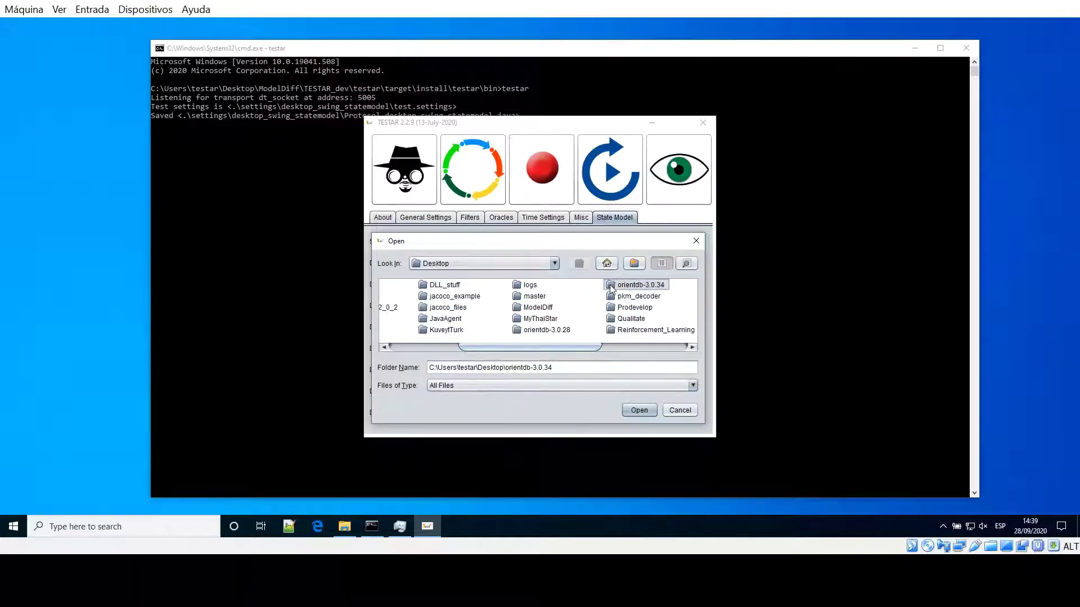
double_click(611, 288)
double_click(405, 310)
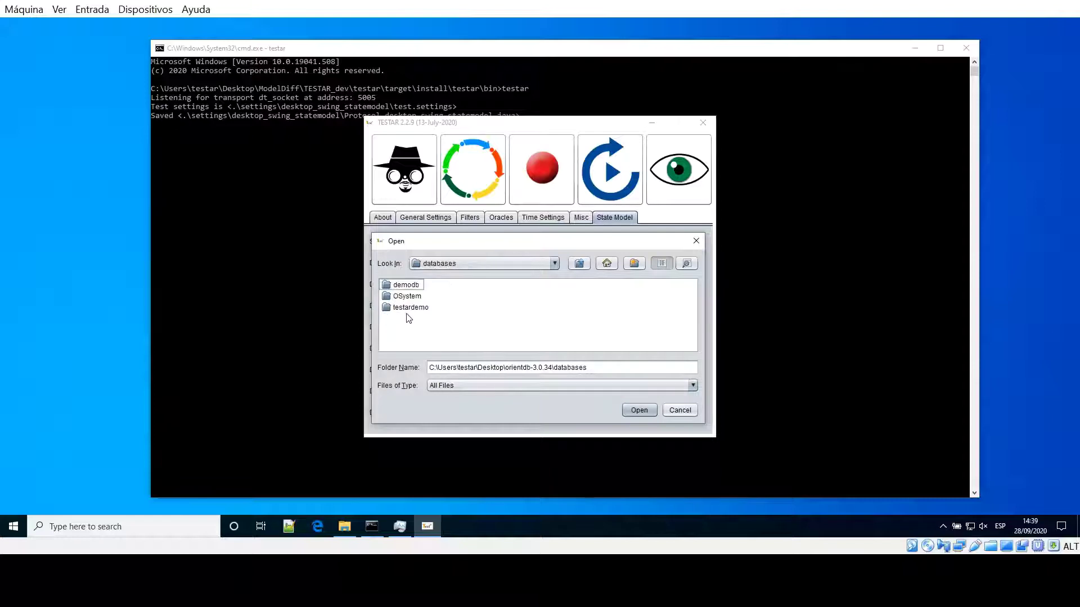
click(580, 263)
click(396, 309)
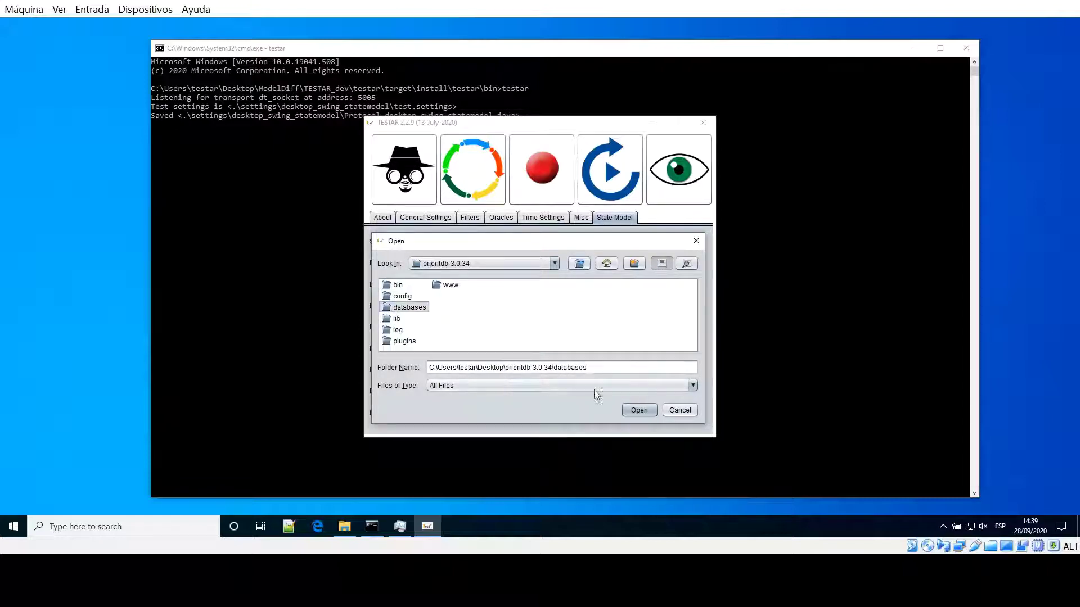
click(640, 411)
Set the DataStoreDB name to testardemo and enable AccessBridge for the state model.
click(494, 350)
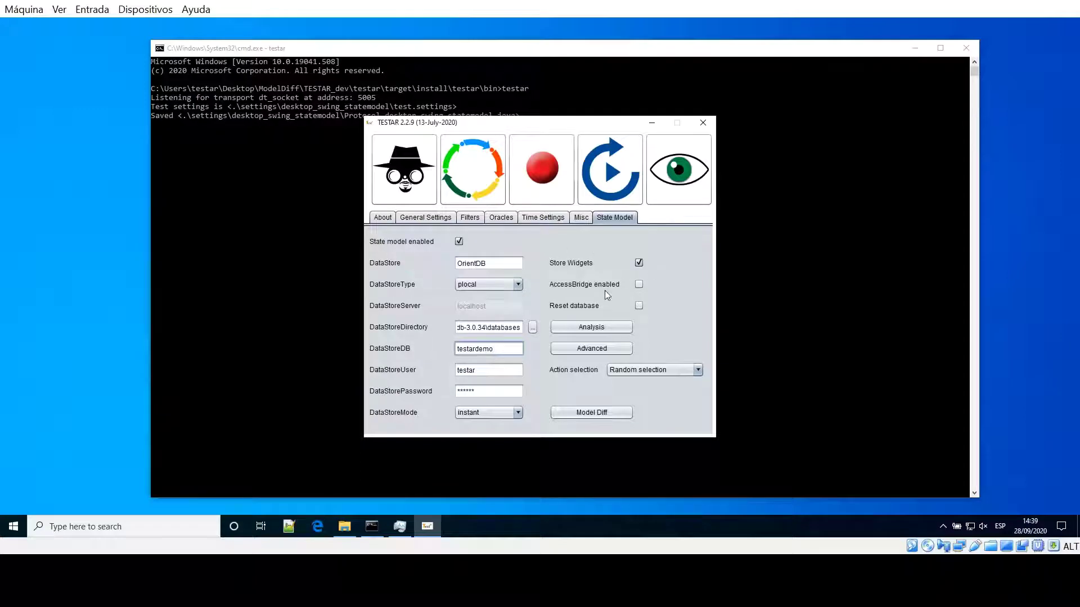
click(641, 286)
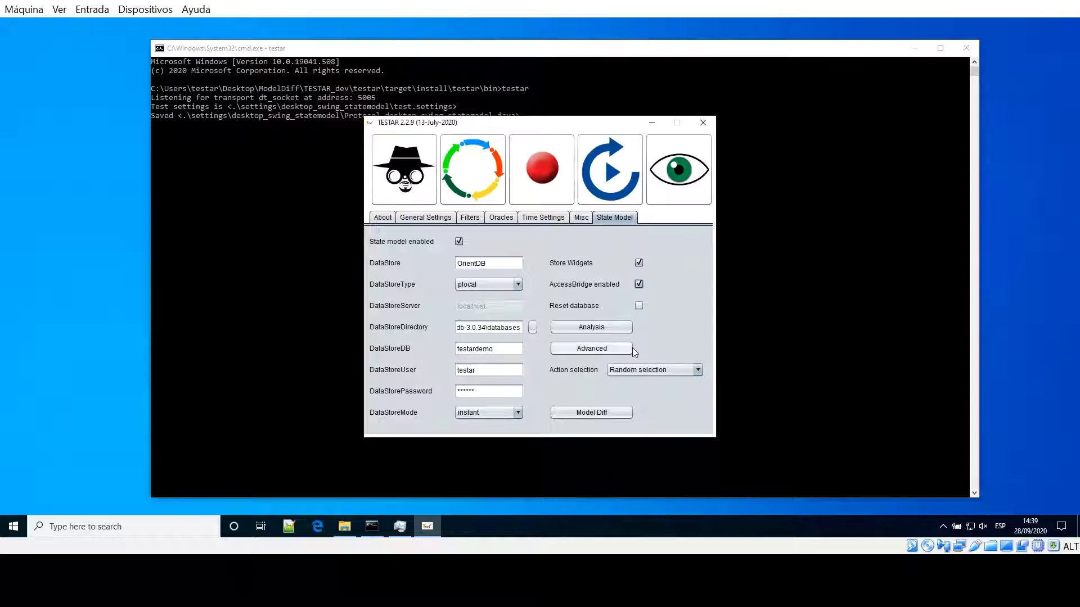
Add Widget title to Widget control type as the widget attributes used to create the abstract state model.
click(599, 353)
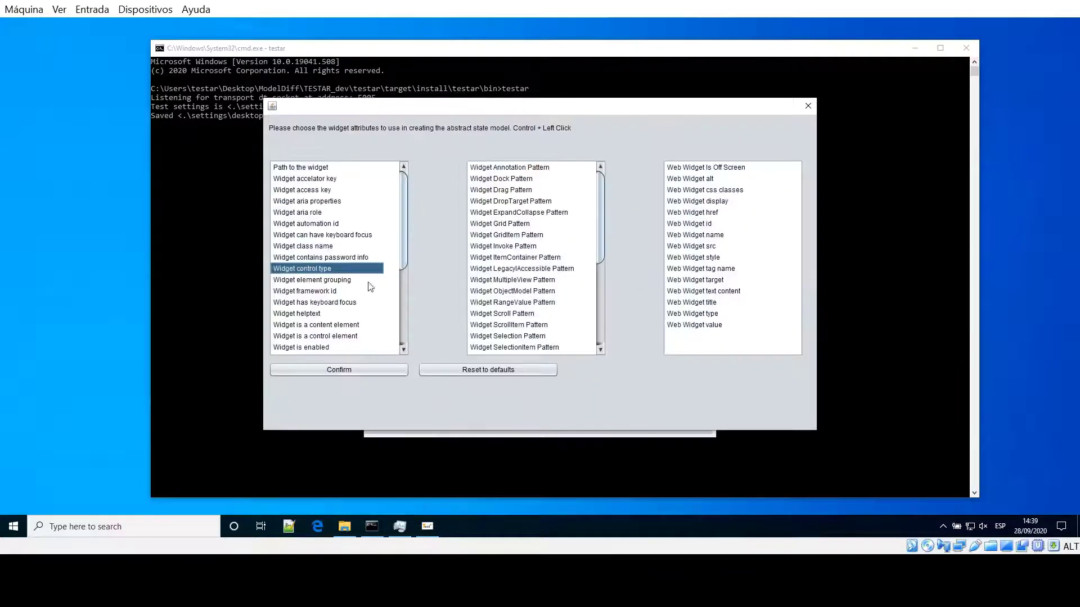
drag(403, 254, 402, 284)
ctrl+click(298, 315)
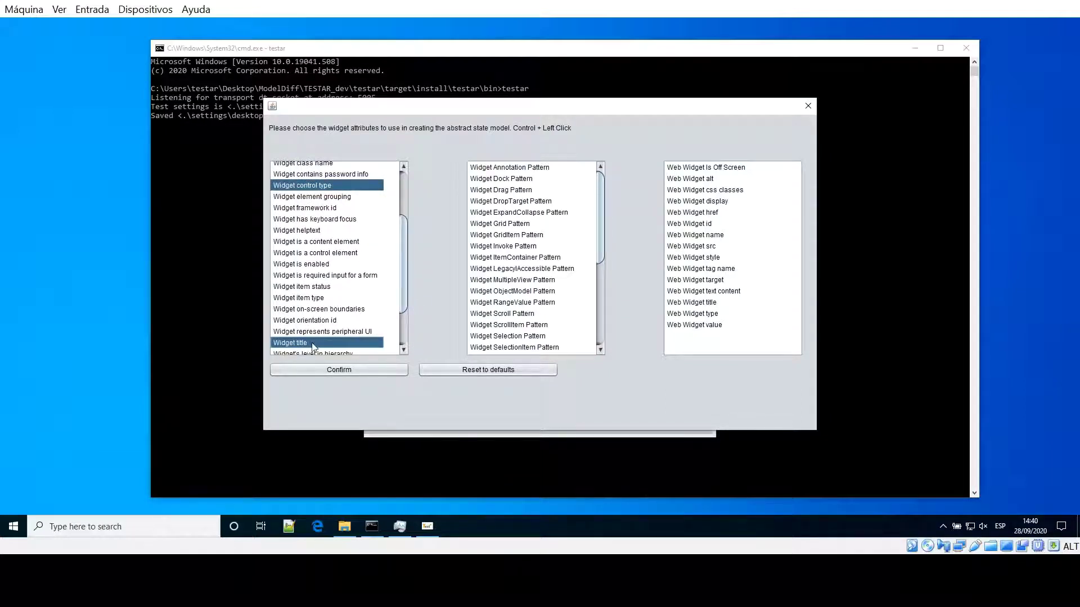
click(337, 371)
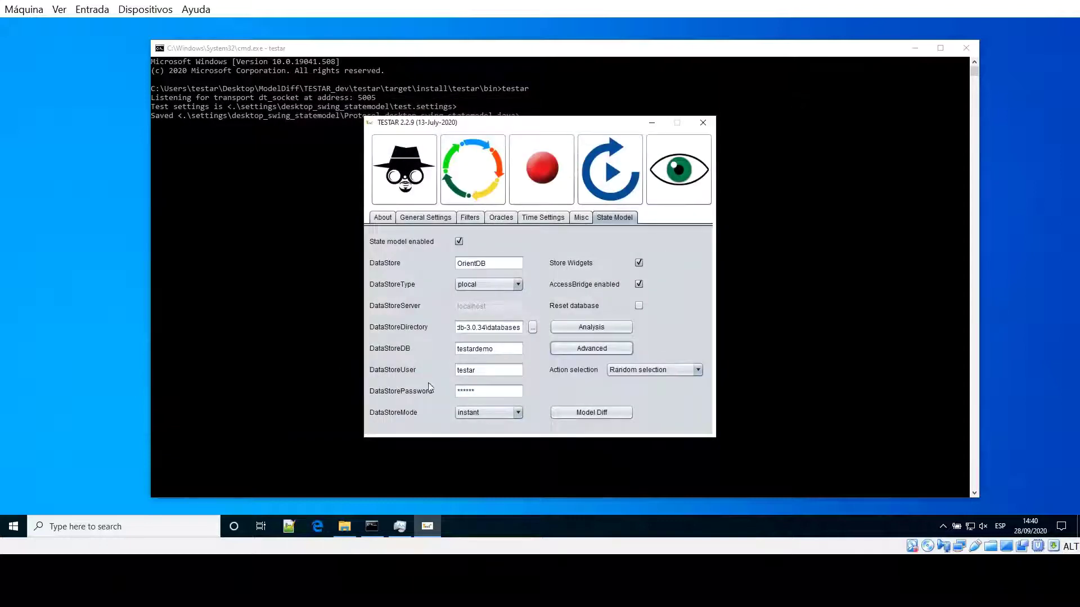
Set the action selection to Unvisited actions first and run TESTAR in Generate mode on SimpleModelOne.jar.
click(643, 369)
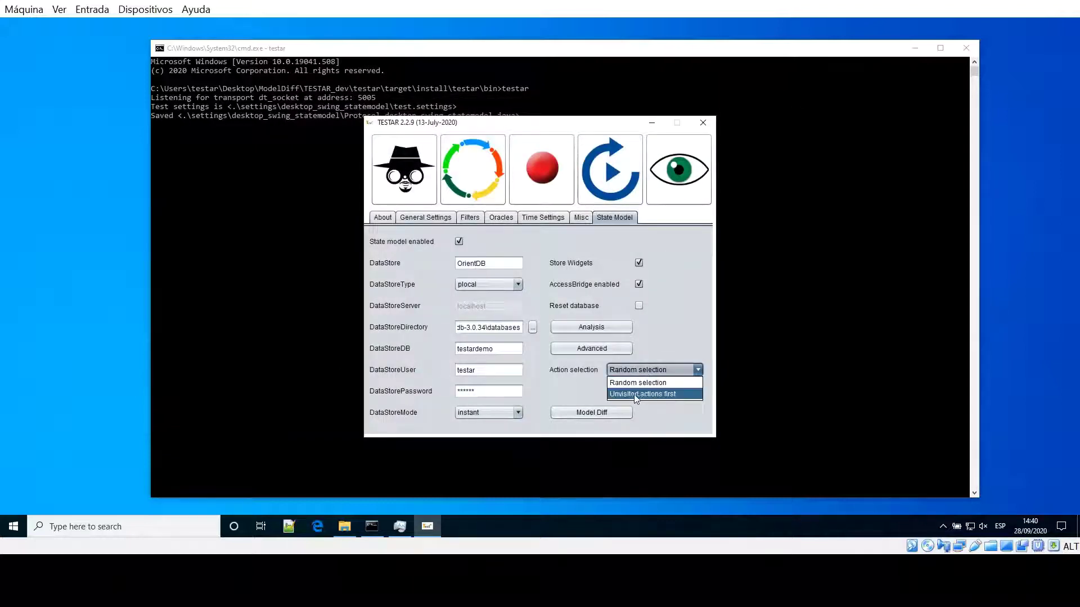
click(637, 395)
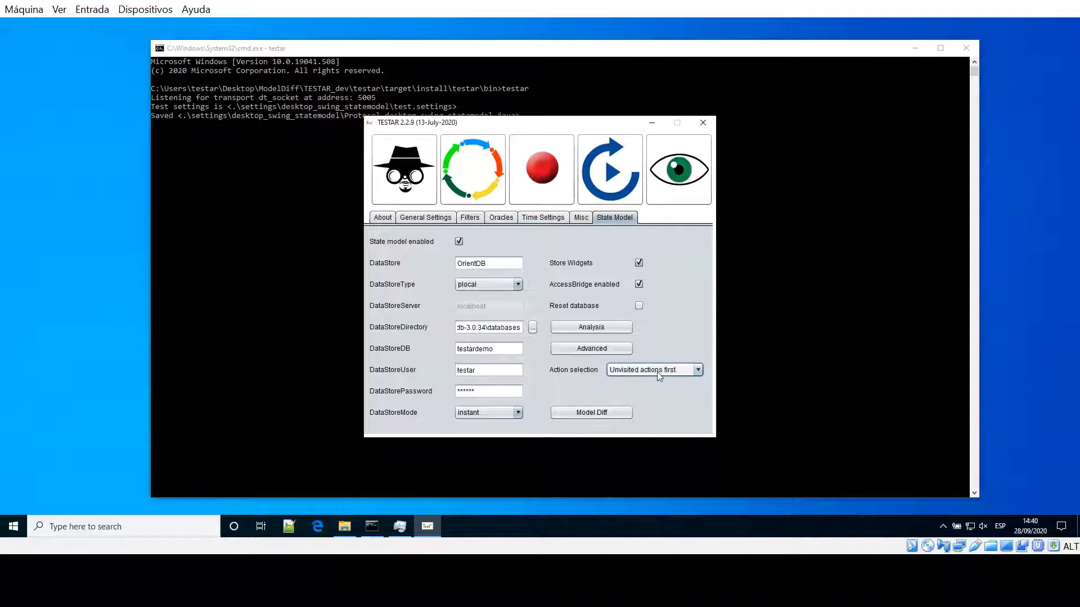
click(426, 218)
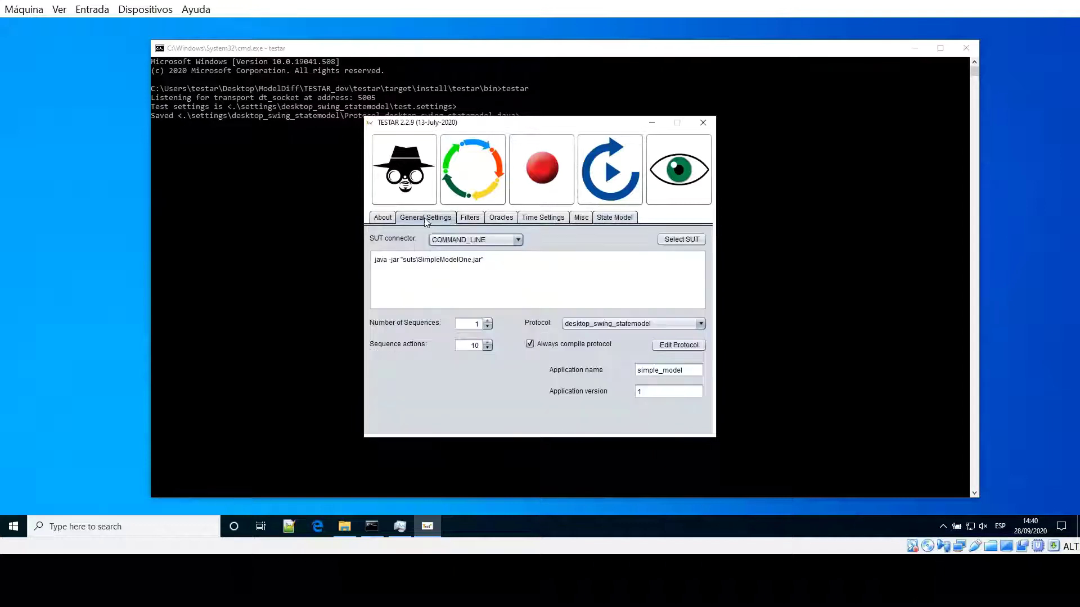
click(473, 179)
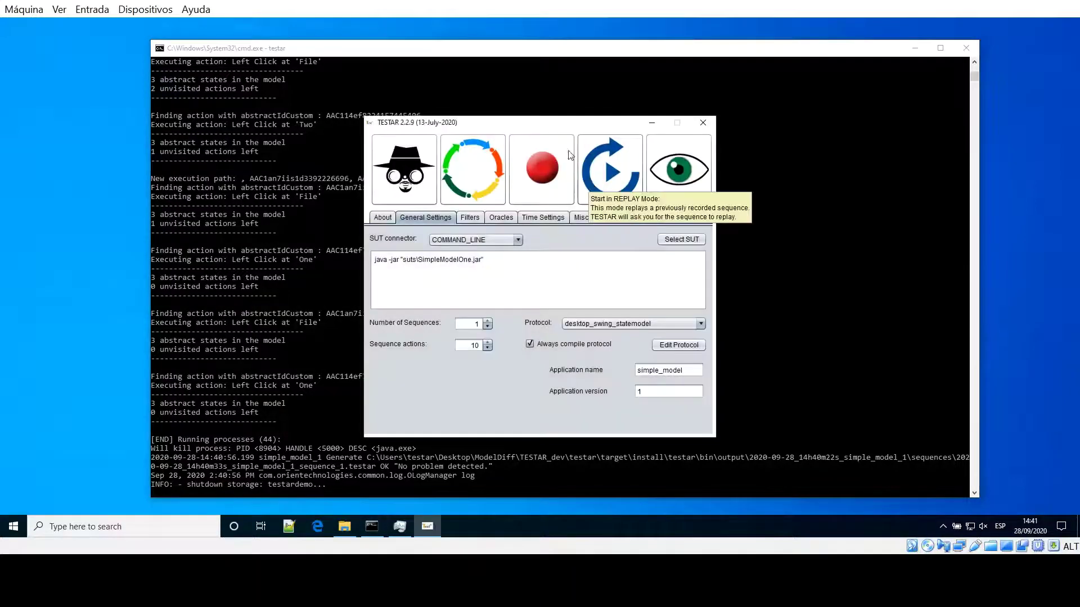
Review the console log of the version 1 run for executed actions, abstract states and unvisited actions.
scroll(292, 208, up, 16)
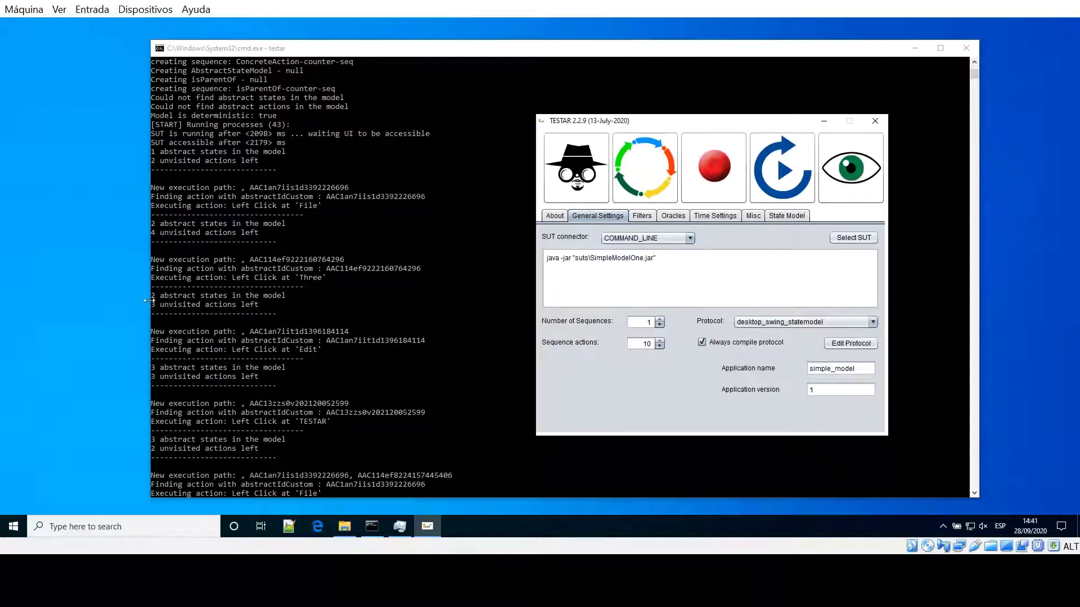
scroll(187, 315, down, 7)
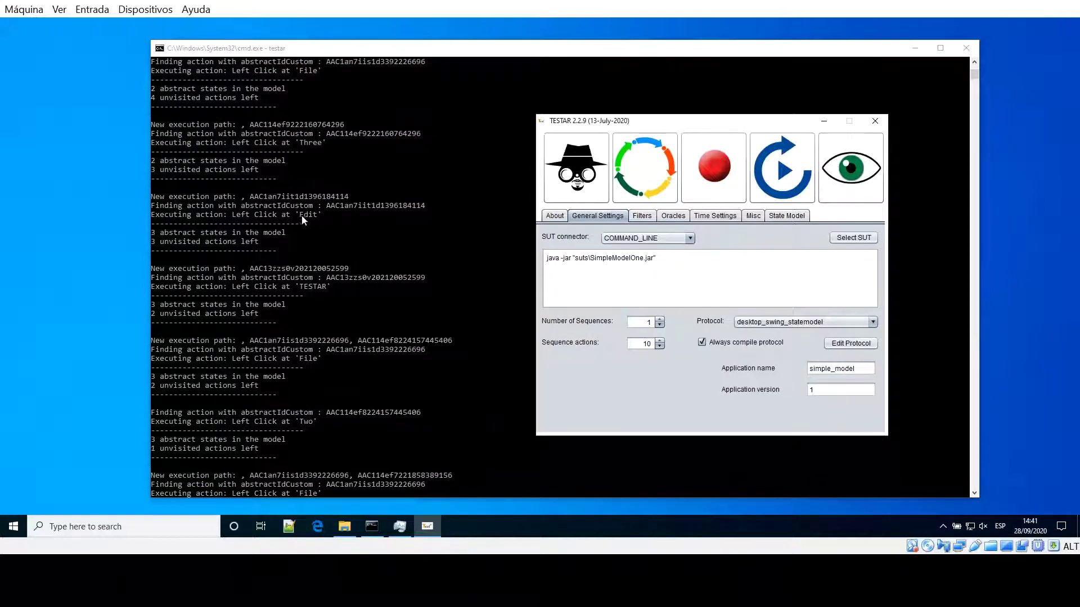
scroll(239, 298, down, 10)
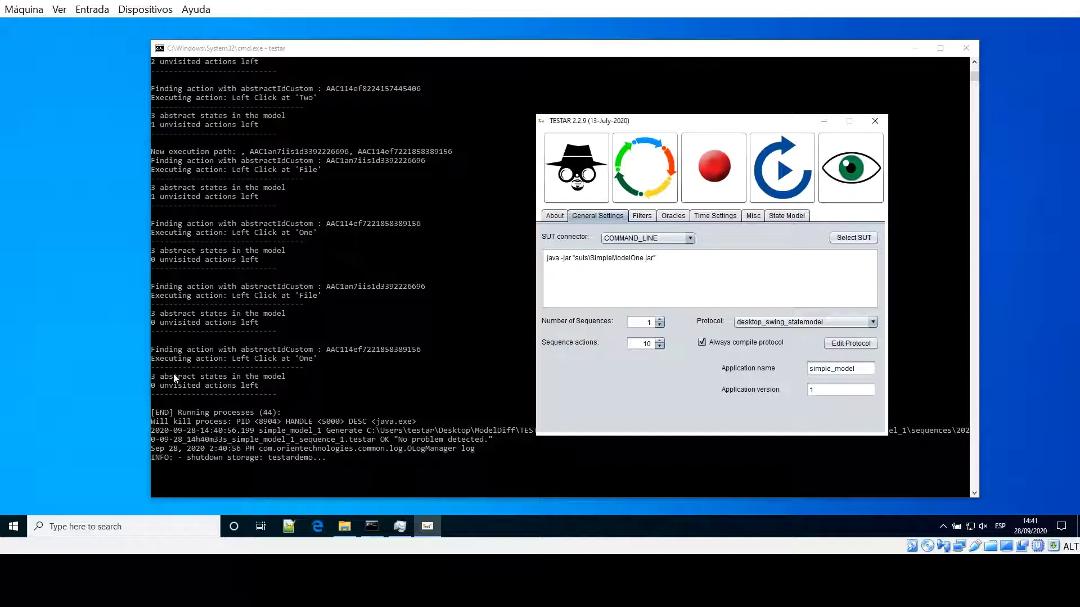
drag(619, 124, 422, 122)
Change the SUT command in the general settings to java -jar "suts\SimpleModelTwo.jar".
click(448, 254)
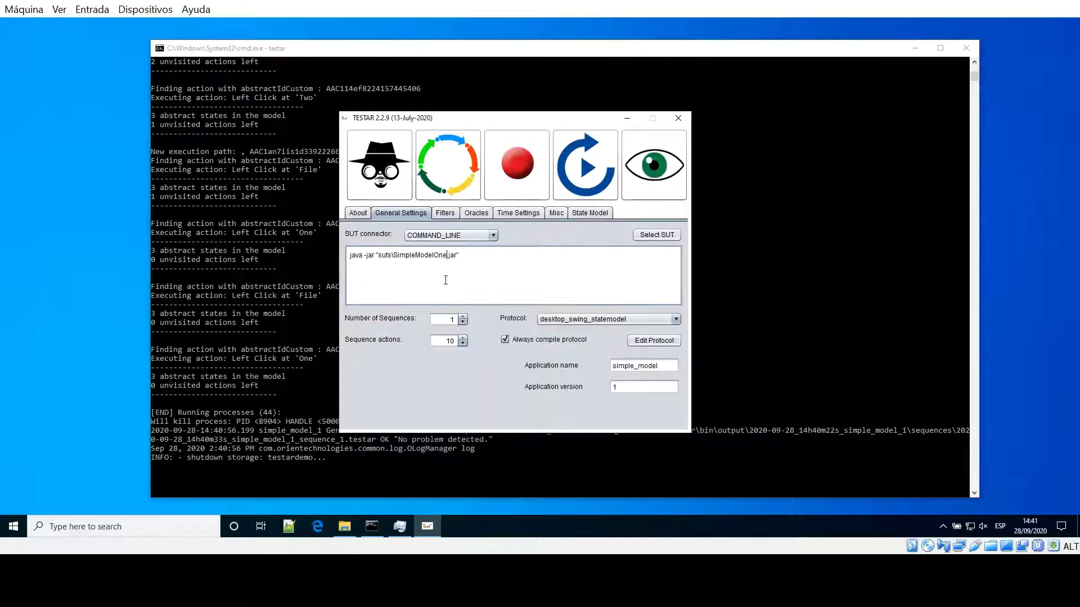
key(BackSpace)
key(BackSpace)
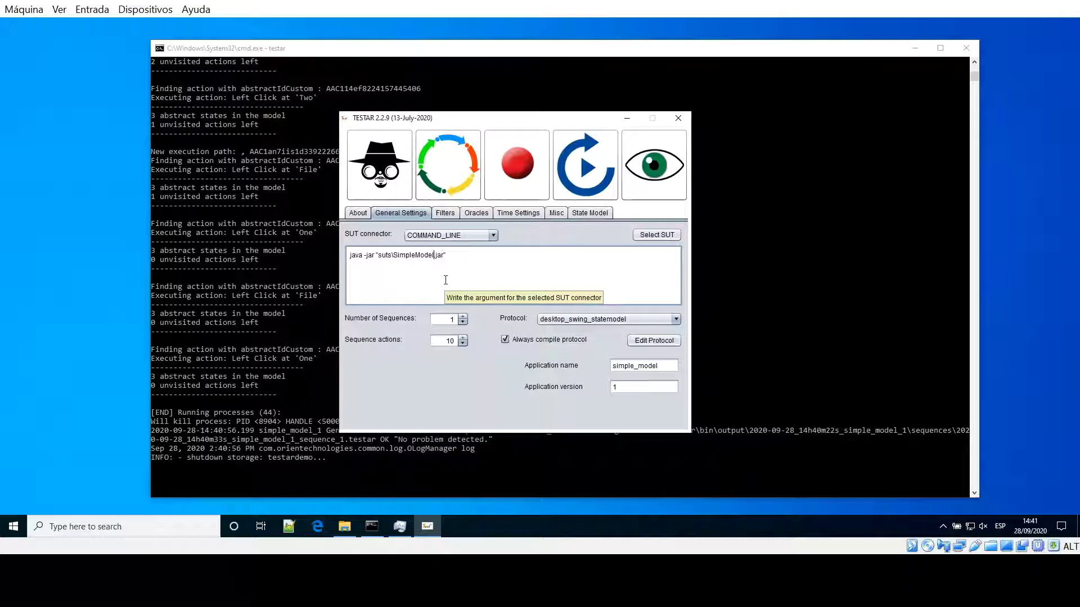
text(Two)
drag(458, 255, 392, 255)
click(462, 258)
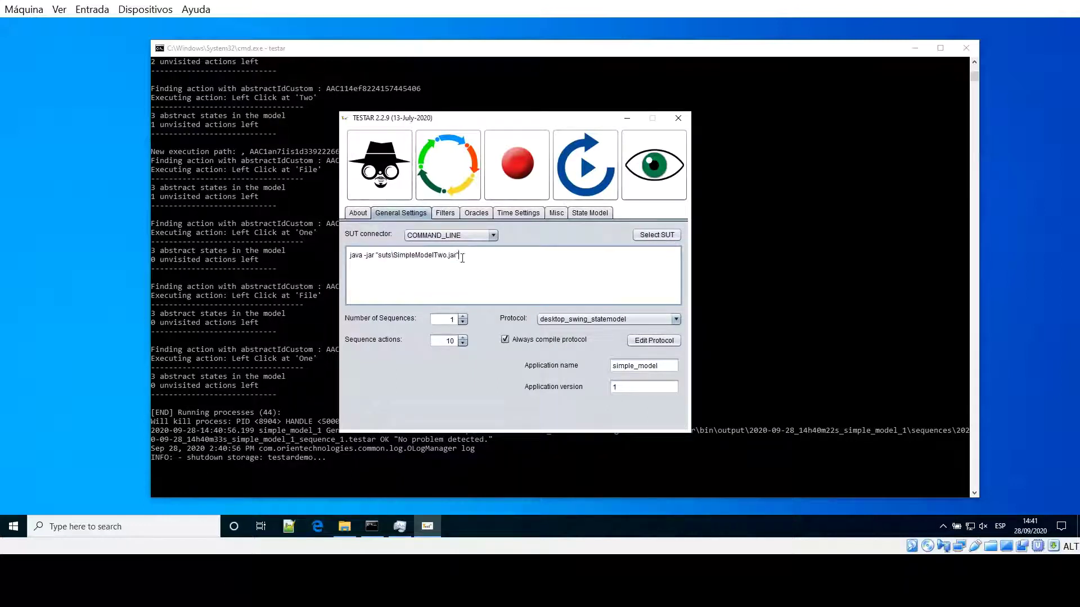
Set the application version to 2 and the number of sequence actions to 20.
drag(619, 387, 611, 390)
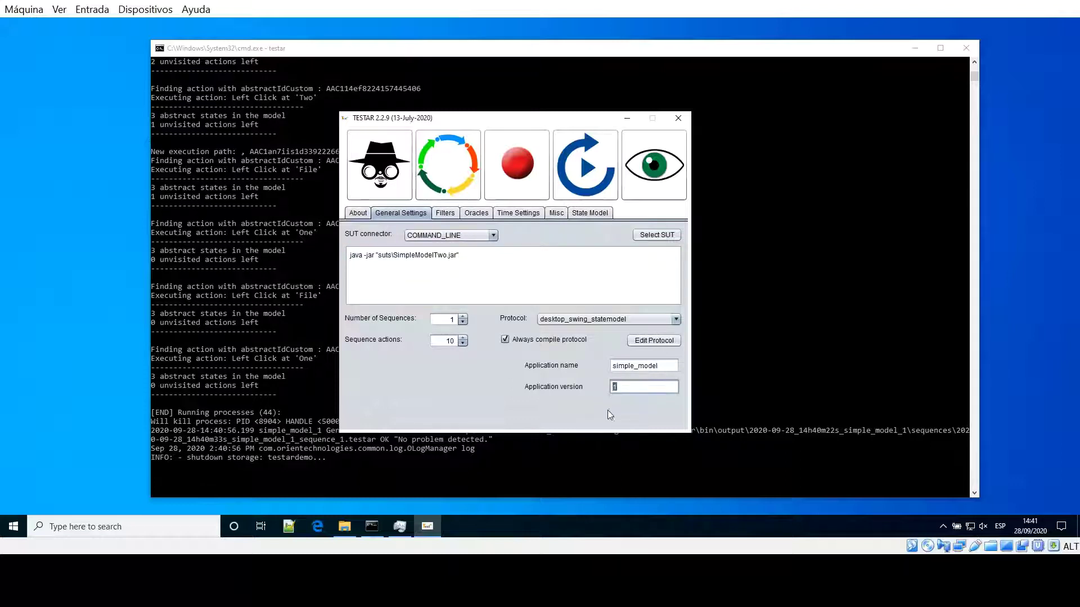
text(2)
double_click(450, 340)
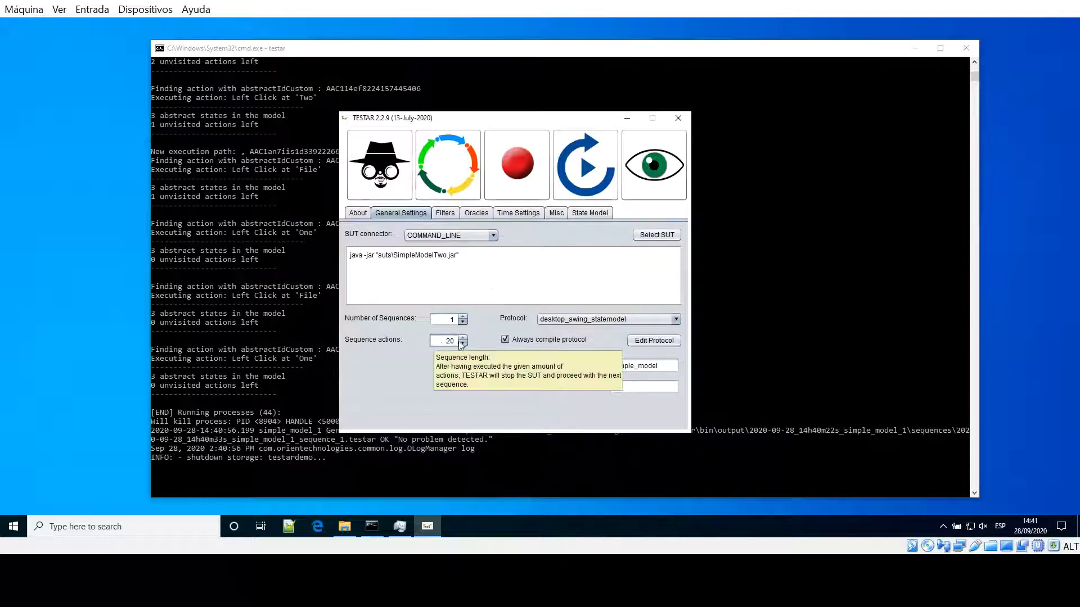
Check the state model settings and run TESTAR in Generate mode on SimpleModelTwo.jar.
click(594, 214)
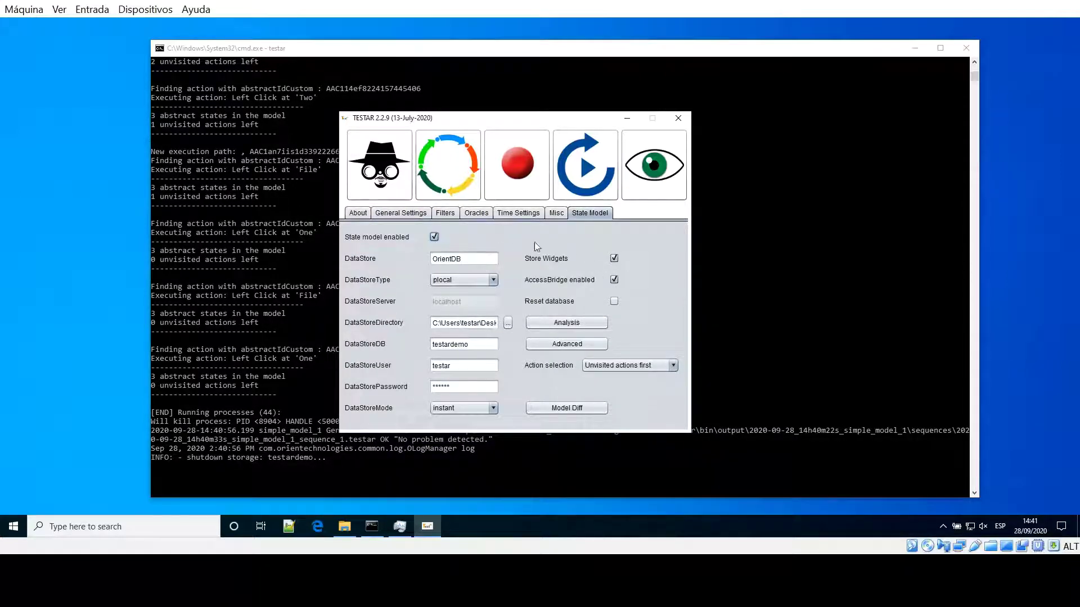
click(400, 213)
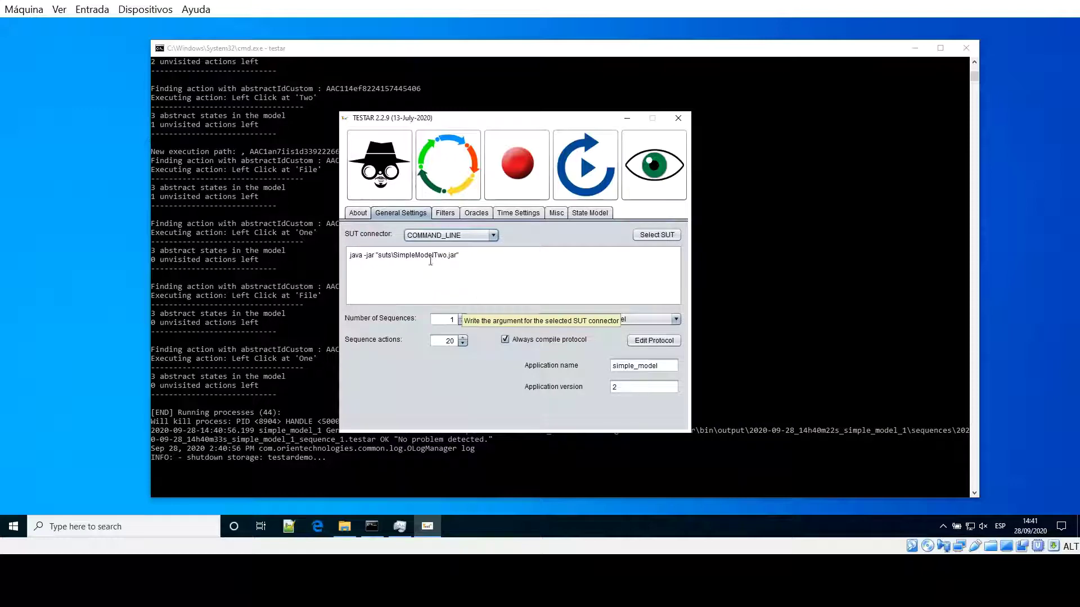
click(439, 167)
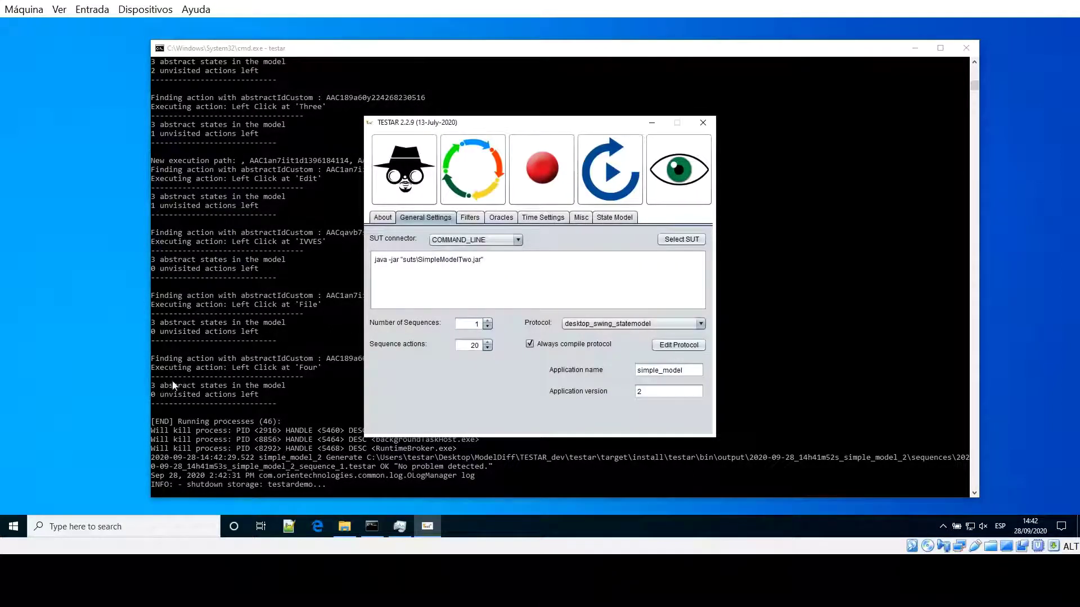
Open the state model analysis and generate a compound graph of simple_model version 1 with its abstract and concrete layers.
click(607, 220)
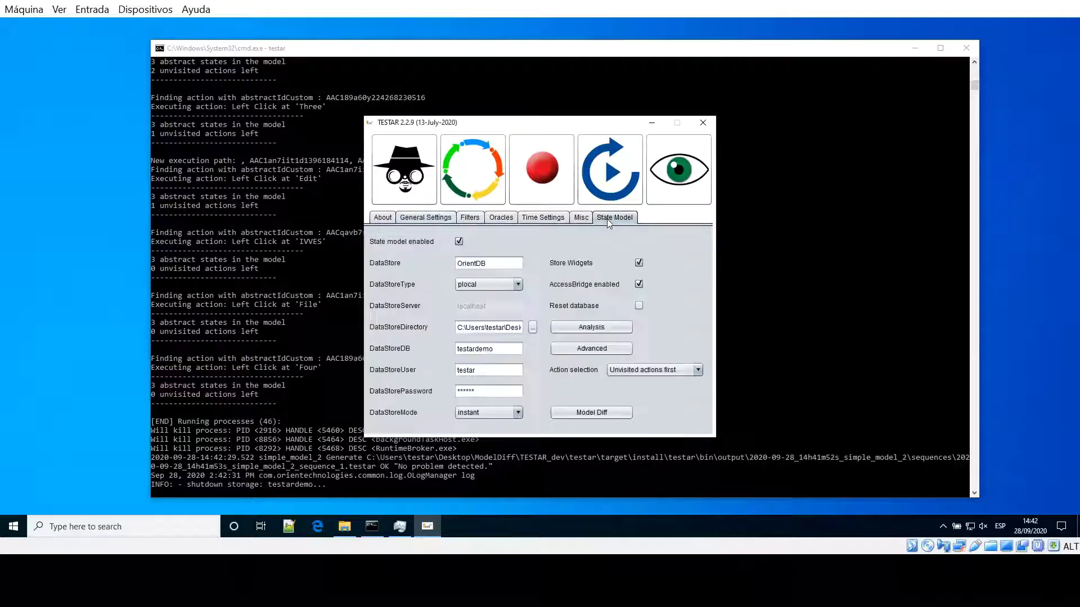
click(592, 331)
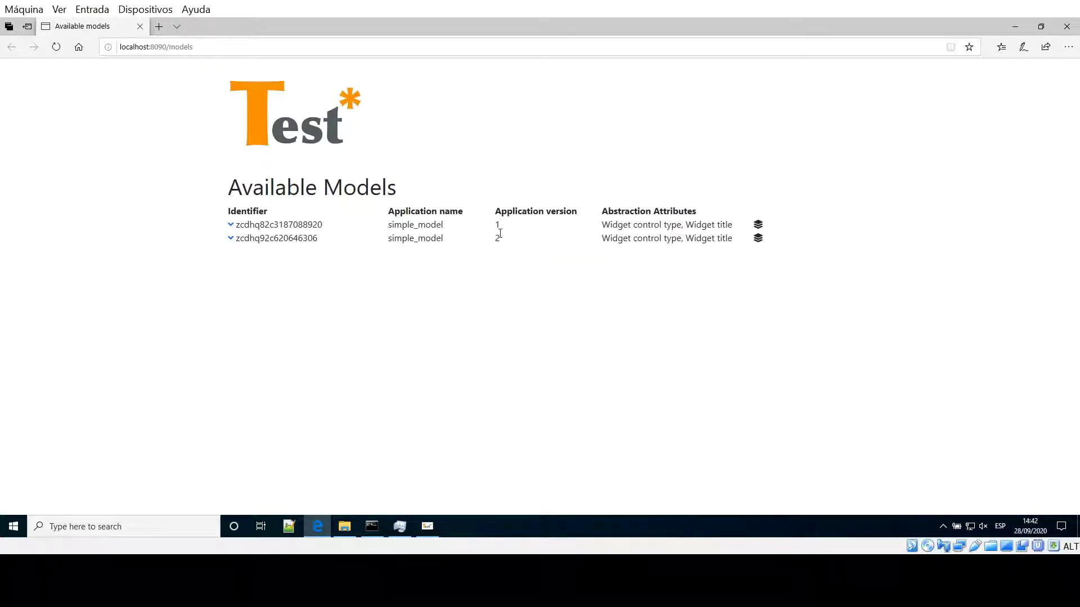
click(758, 225)
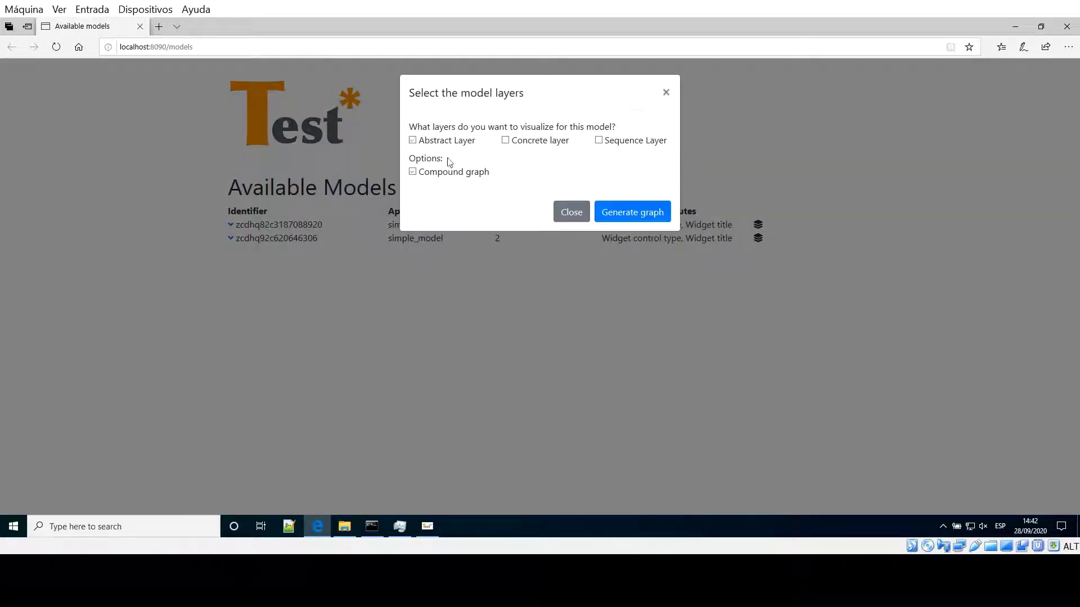
click(631, 212)
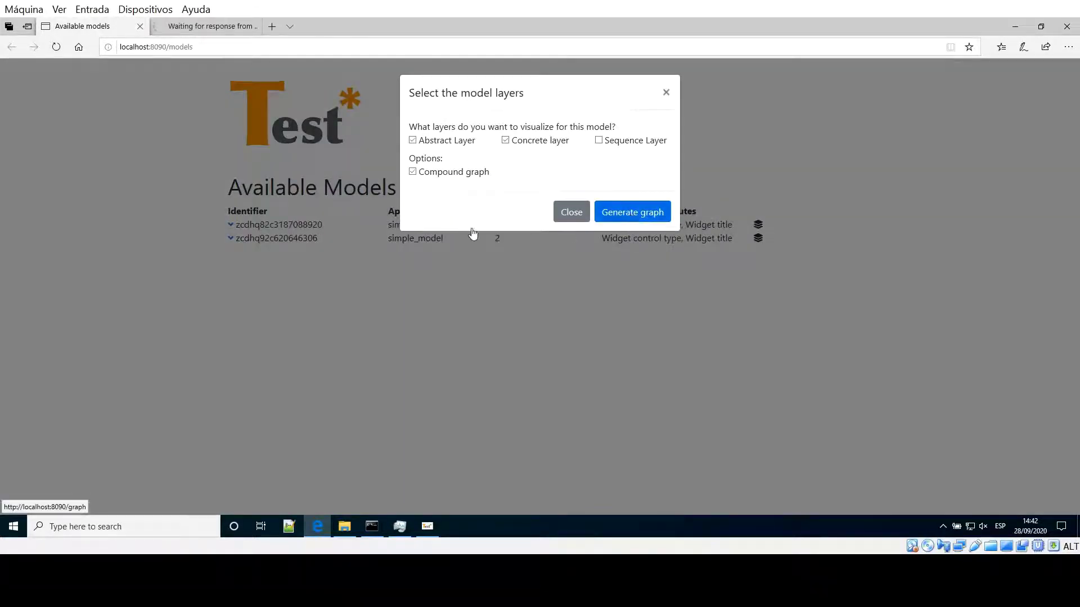
click(97, 29)
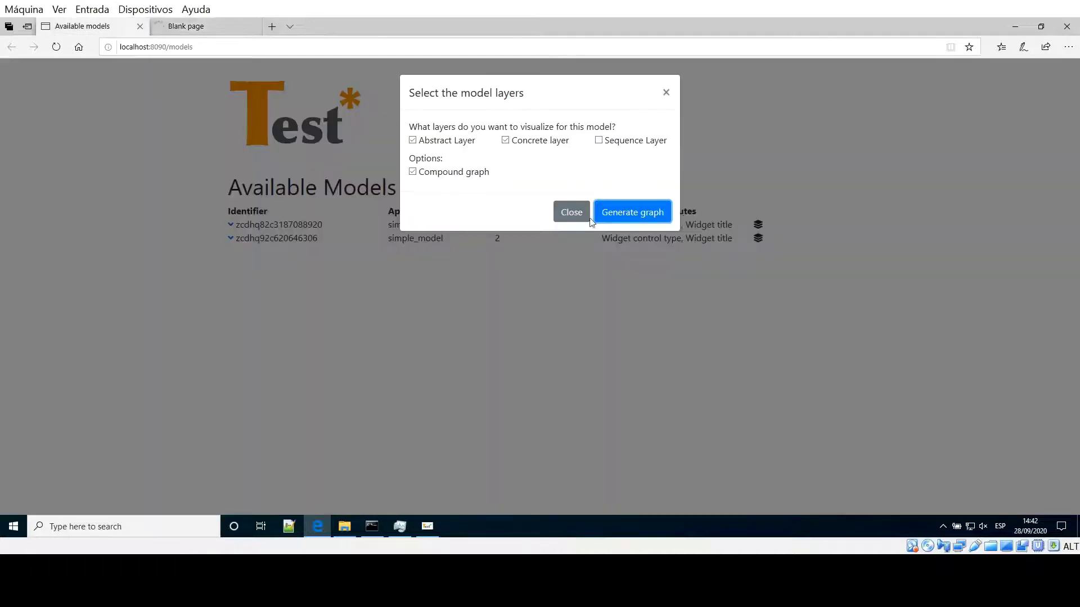
click(666, 93)
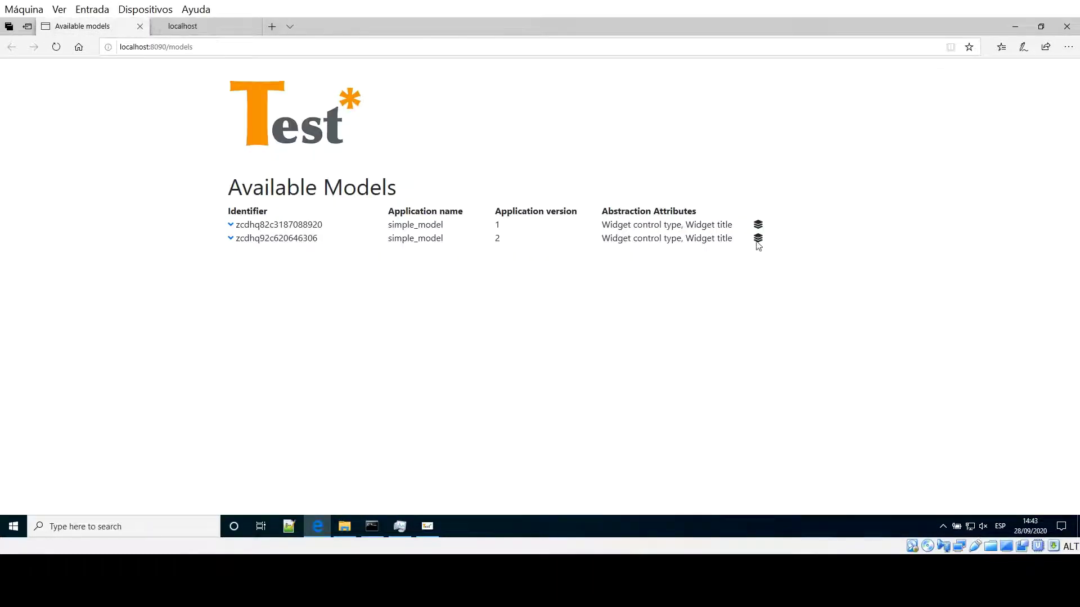
Generate a graph of simple_model version 2 with the concrete layer added to the abstract layer.
click(758, 241)
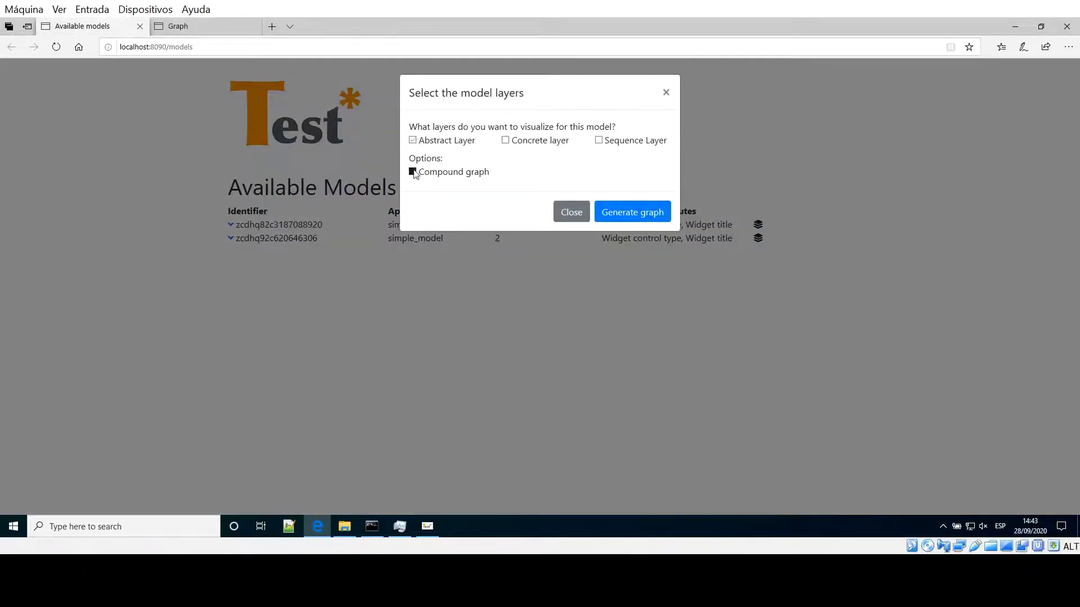
click(506, 140)
click(645, 212)
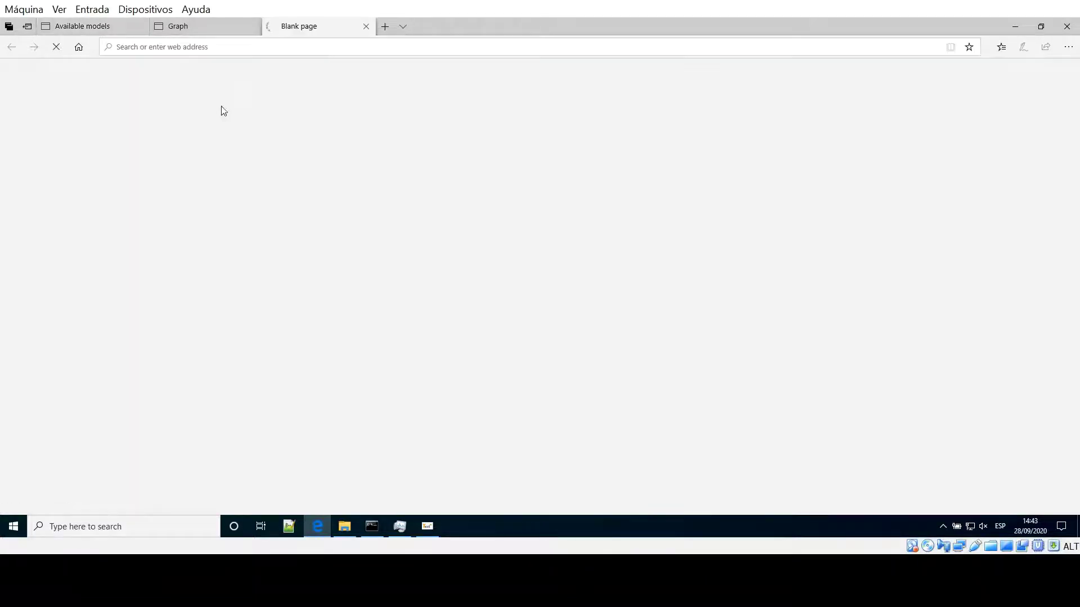
Apply the Cola layout to the version 1 graph.
click(191, 35)
click(251, 102)
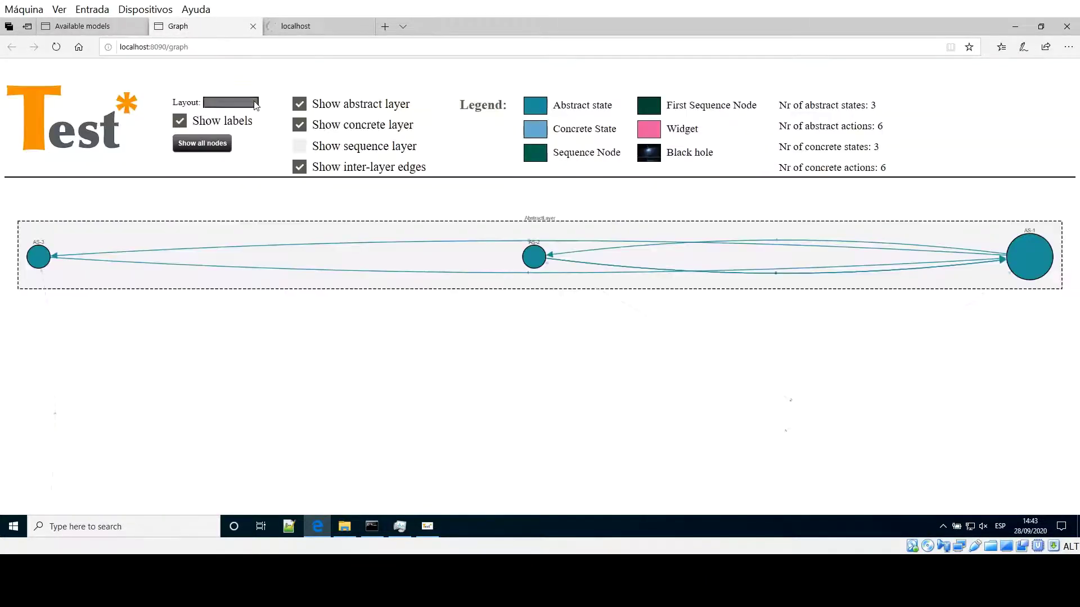
click(222, 178)
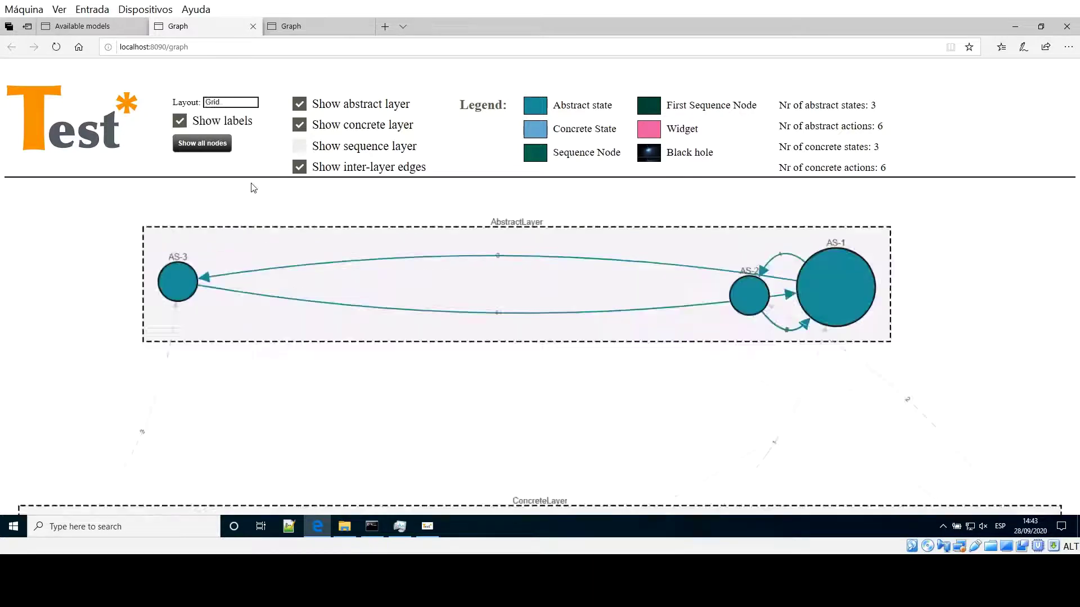
Rearrange the version 1 graph so AS-1 sits between AS-3 and AS-2, with the concrete layer directly below the abstract layer.
drag(682, 289, 468, 279)
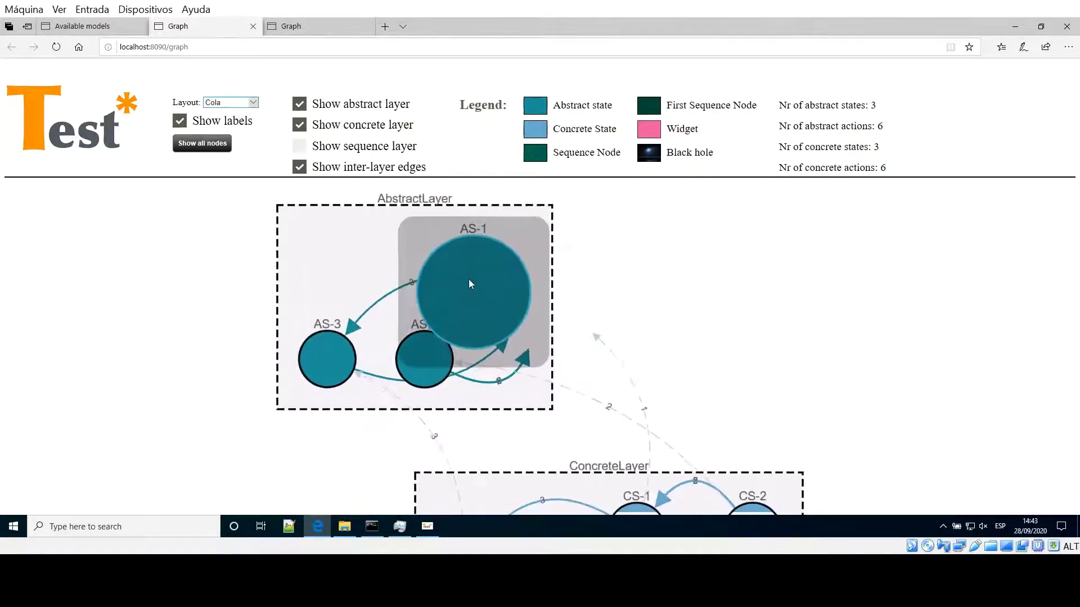
drag(444, 344, 678, 354)
drag(954, 297, 768, 294)
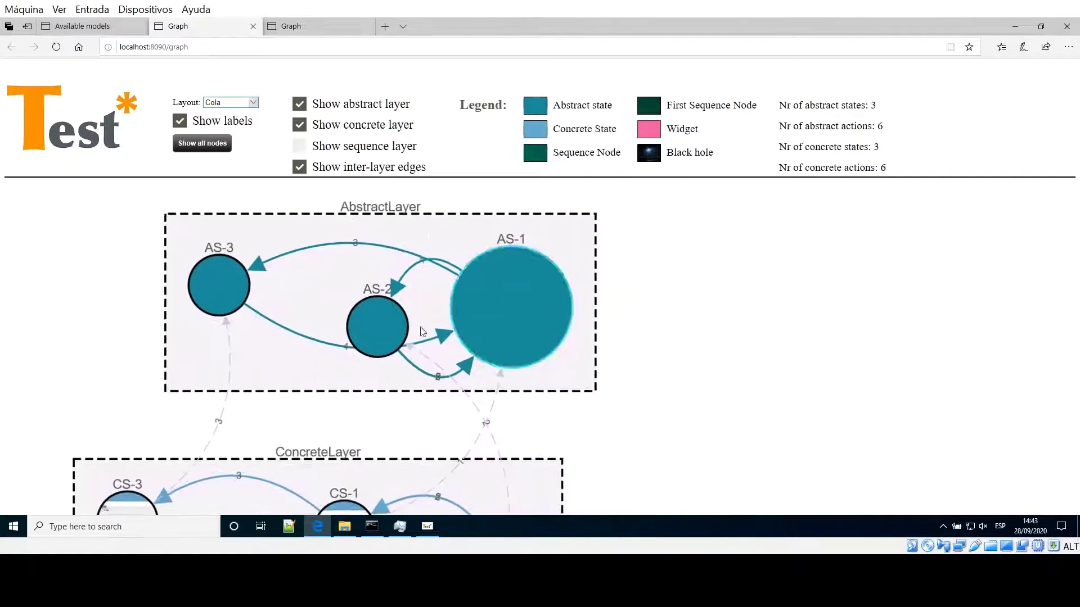
drag(382, 274, 754, 320)
drag(921, 383, 795, 282)
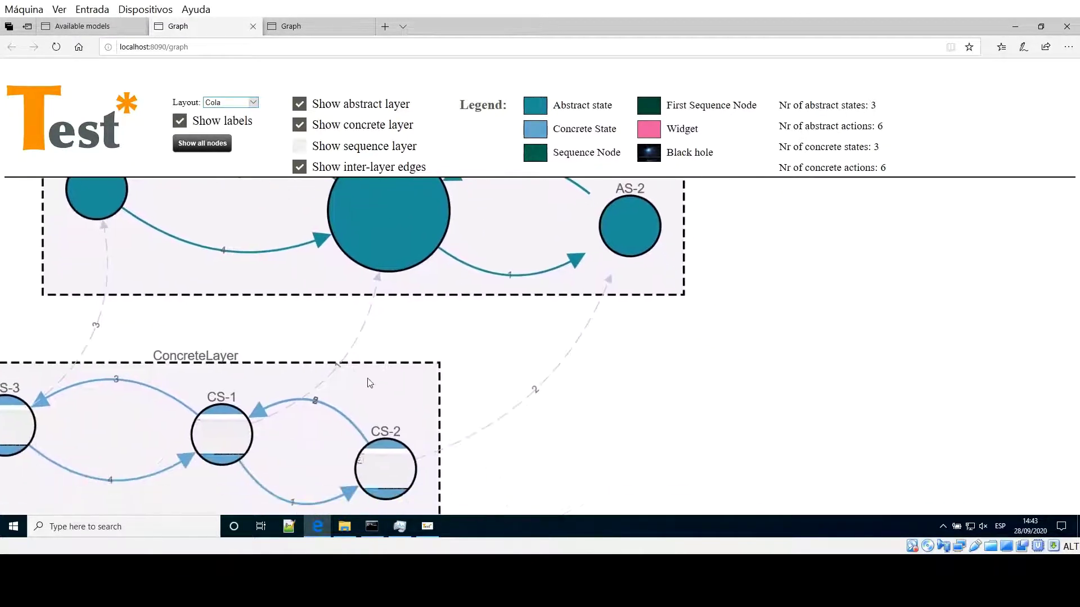
drag(369, 383, 536, 345)
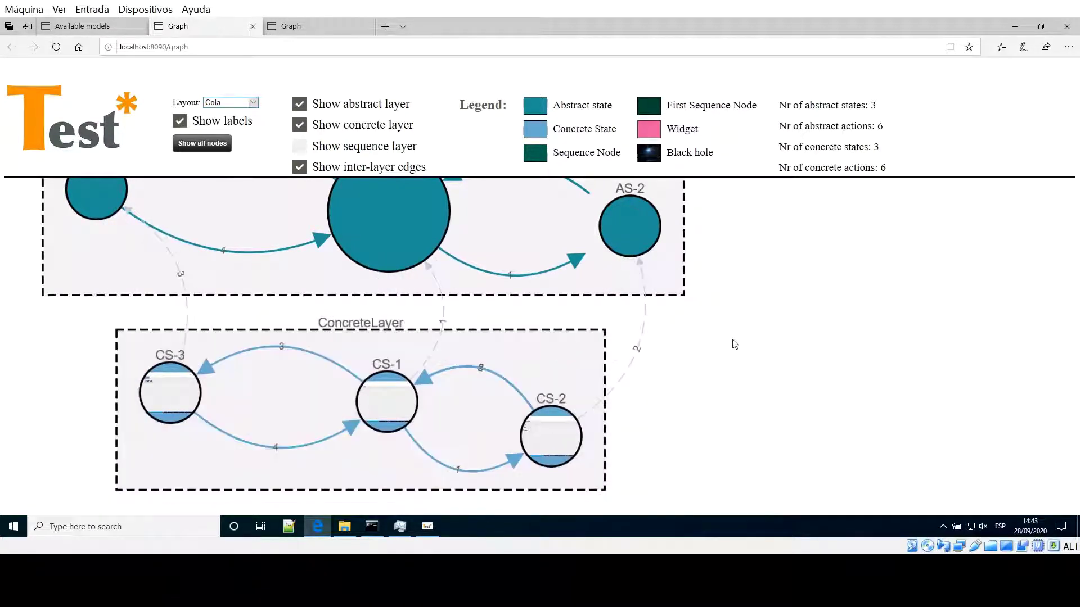
scroll(719, 347, down, 3)
drag(725, 349, 582, 376)
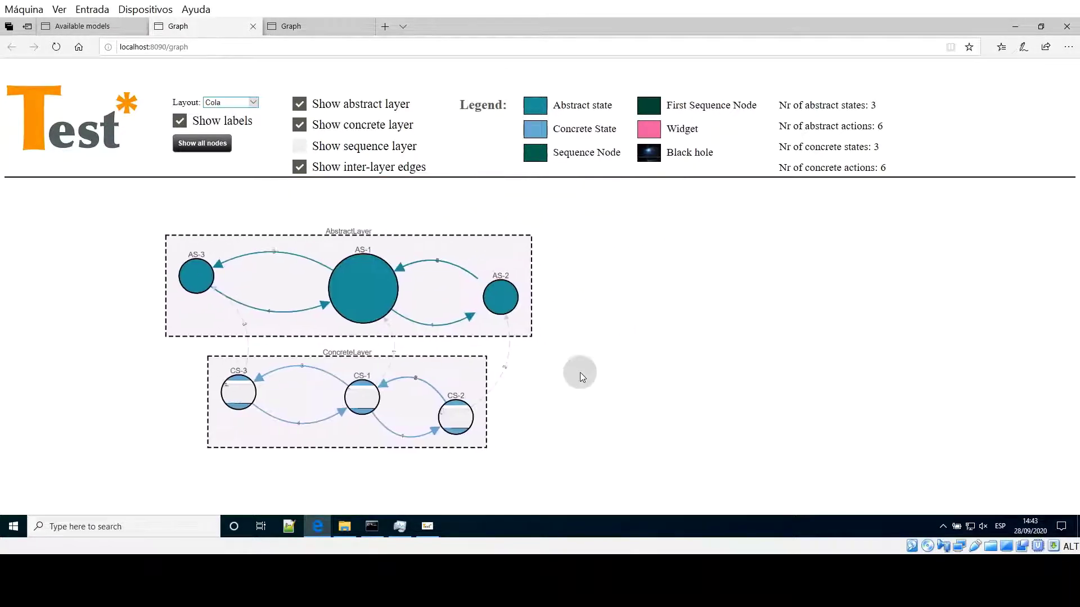
Apply the Cola layout to the version 2 graph.
click(290, 26)
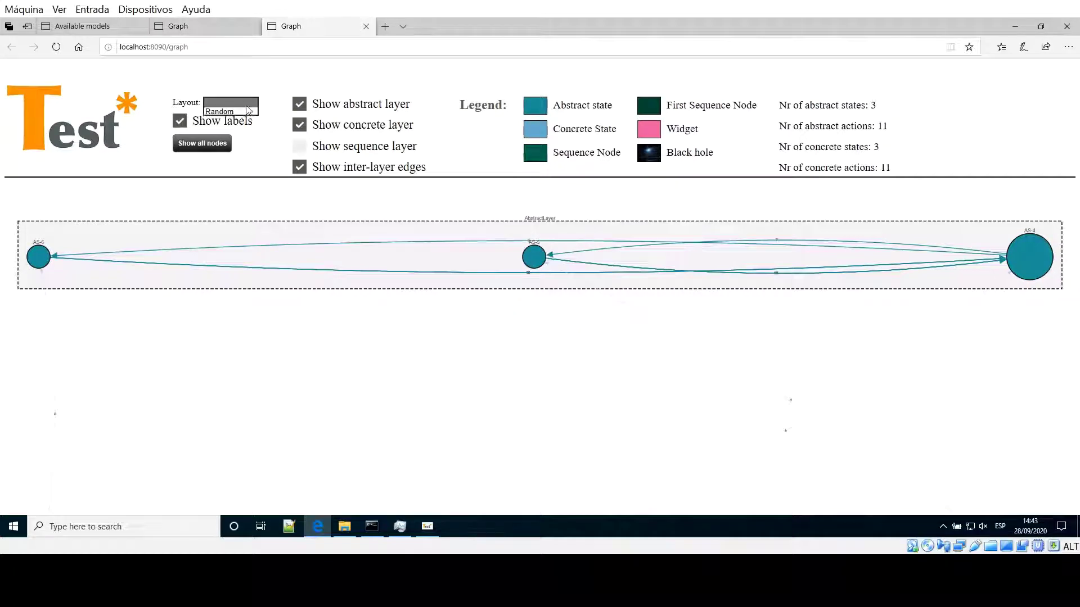
click(228, 101)
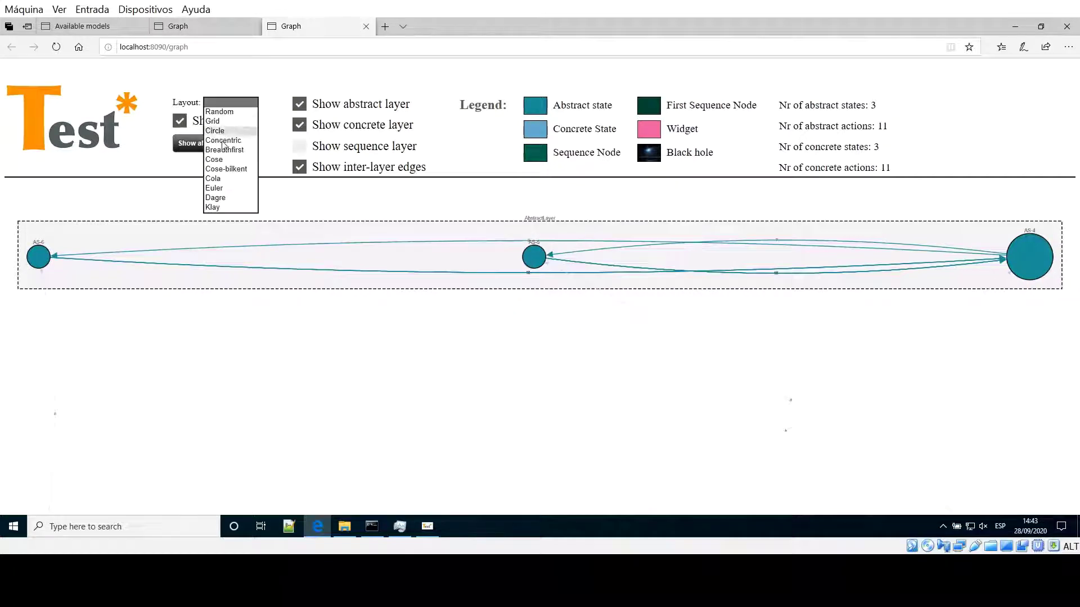
click(216, 178)
Rearrange the version 2 graph so AS-4 sits between AS-6 and AS-5, with the concrete layer directly below the abstract layer.
click(536, 306)
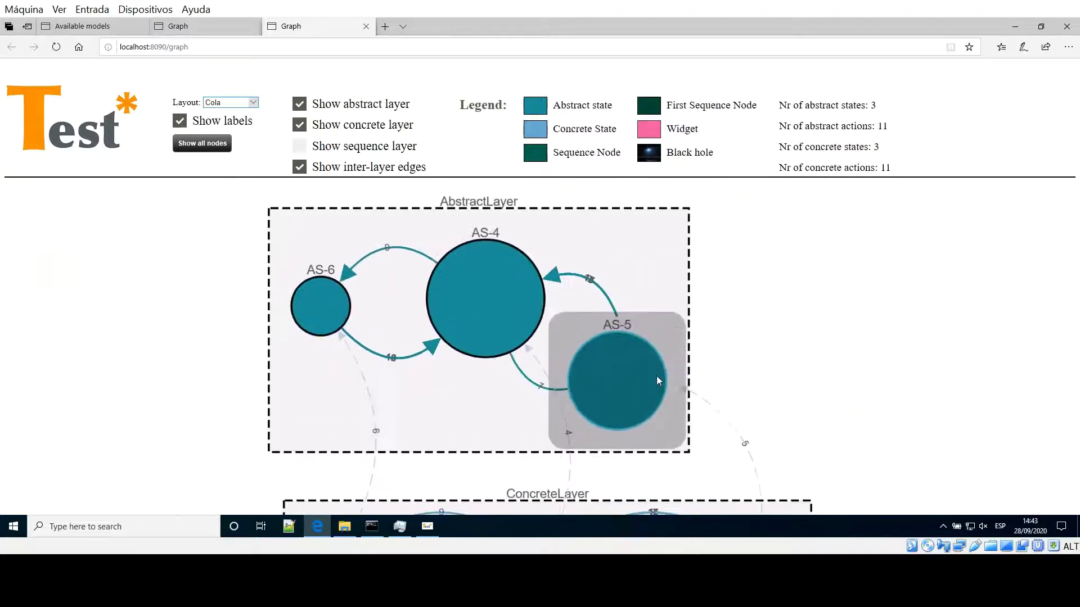
drag(816, 315, 676, 301)
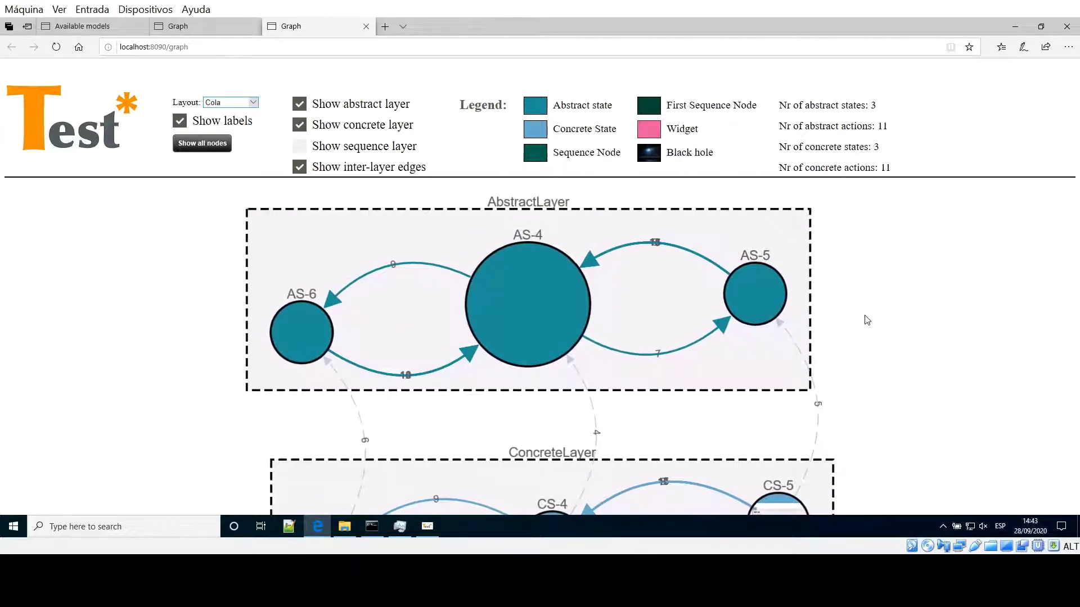
drag(862, 313, 781, 292)
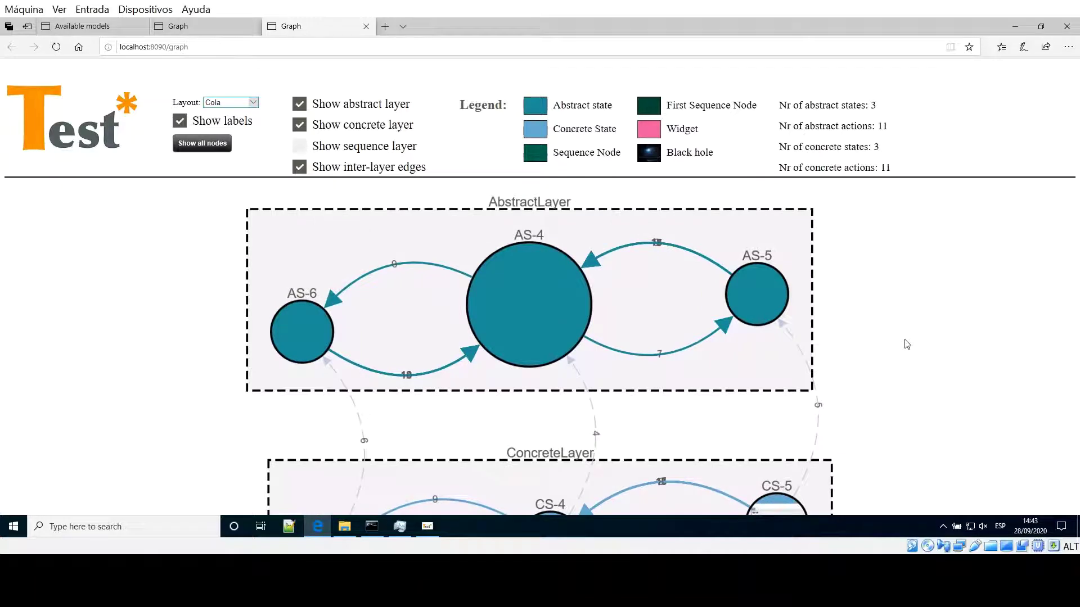
scroll(907, 344, down, 4)
drag(891, 330, 554, 291)
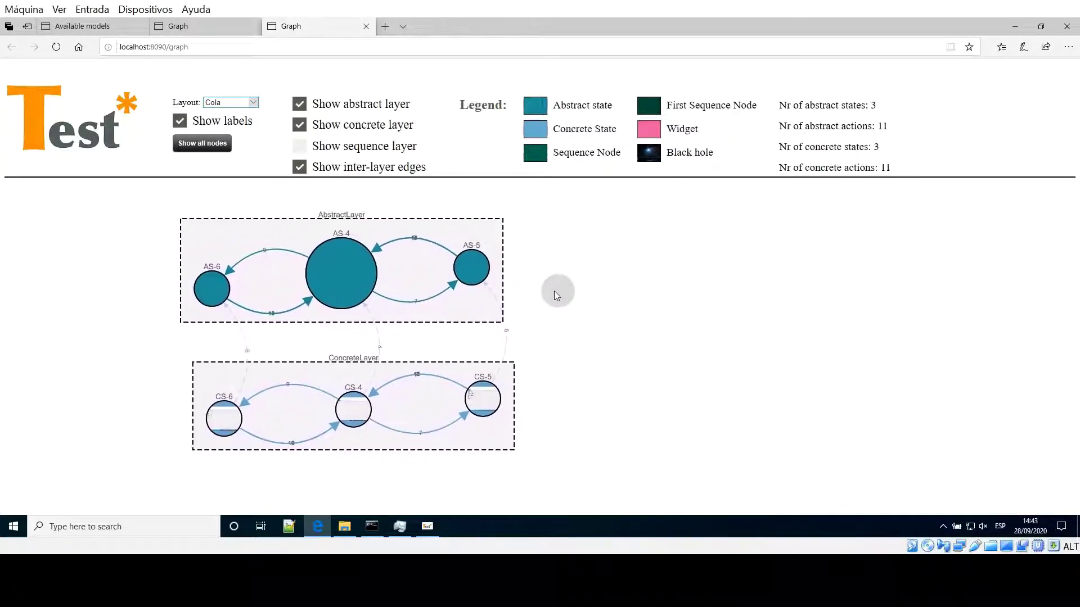
Compare the File menu screenshots of concrete states CS-2 in the version 1 graph and CS-6 in the version 2 graph.
click(179, 26)
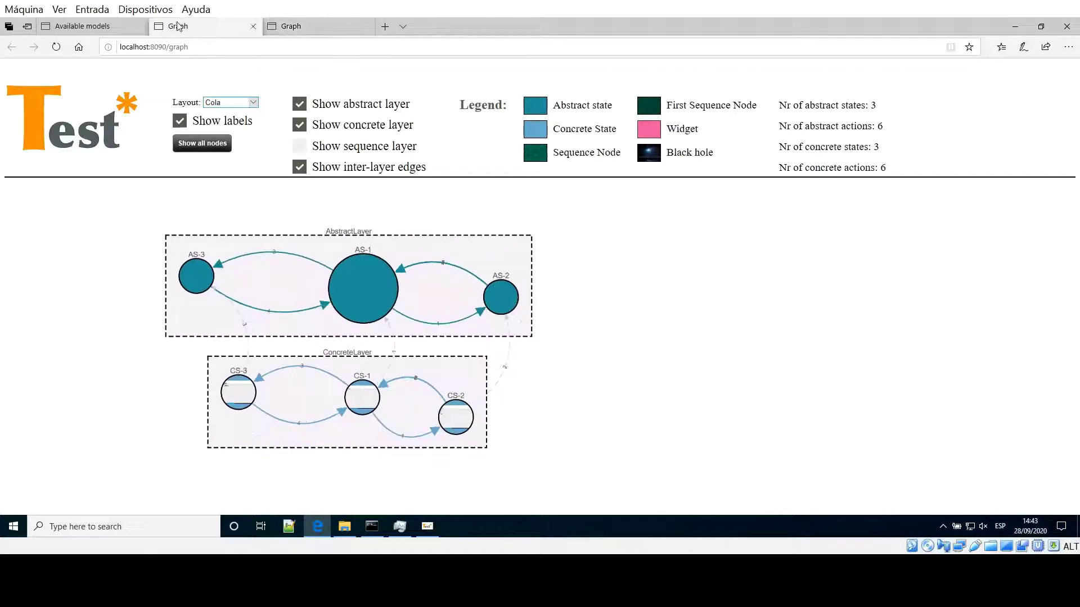
click(457, 418)
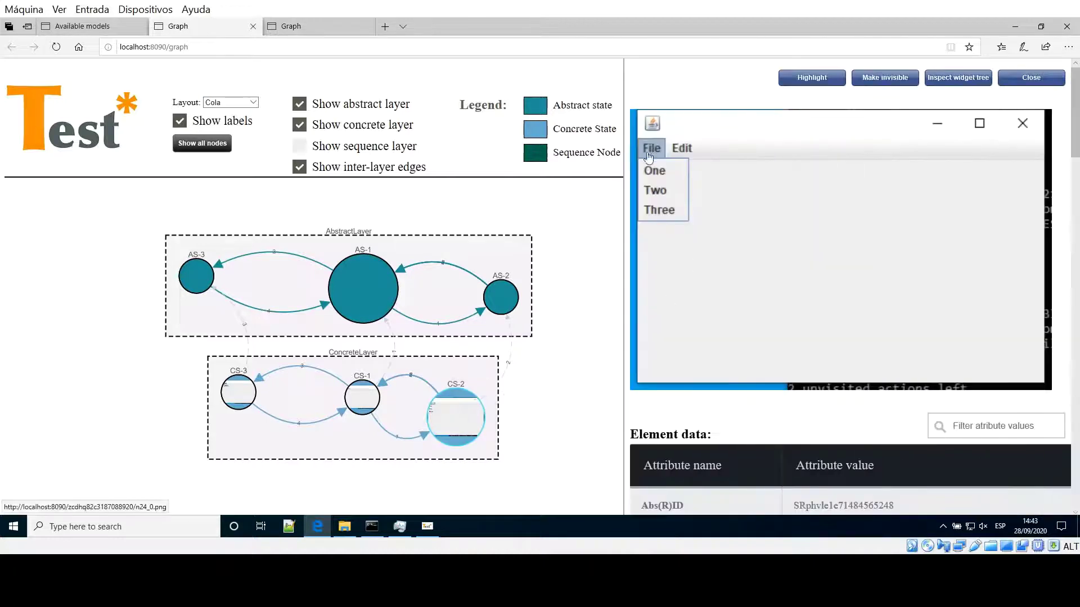
click(290, 28)
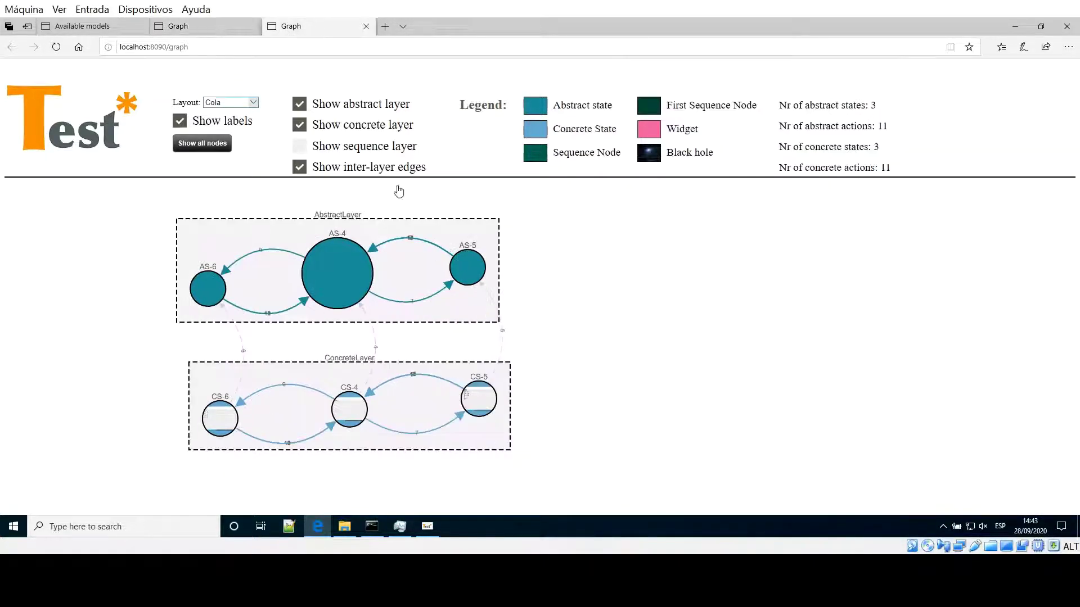
click(218, 420)
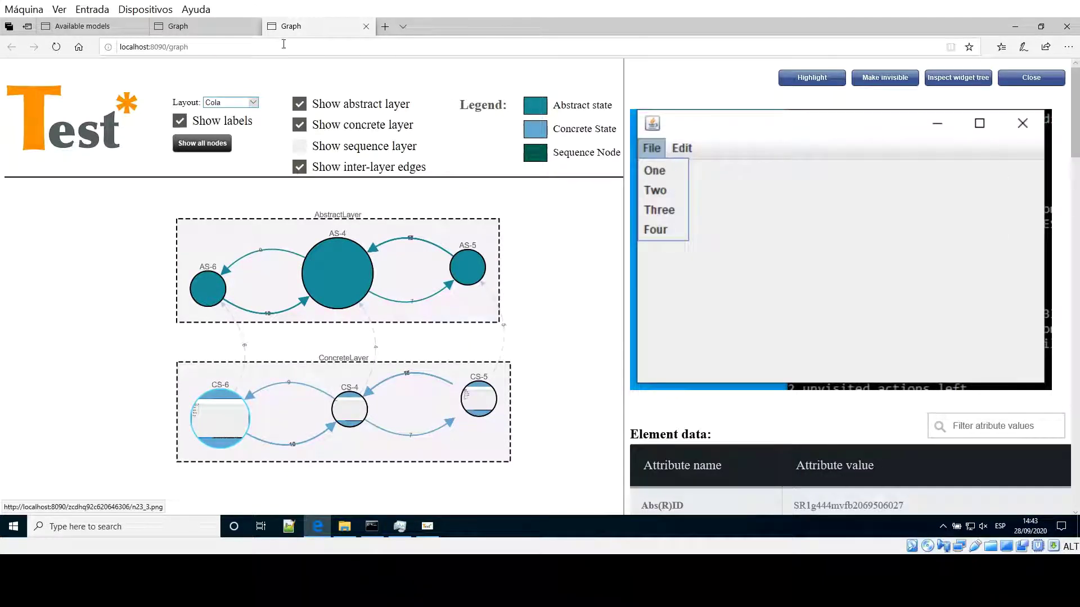
Compare the Edit menu screenshots of concrete states CS-3 in the version 1 graph and CS-5 in the version 2 graph.
click(233, 29)
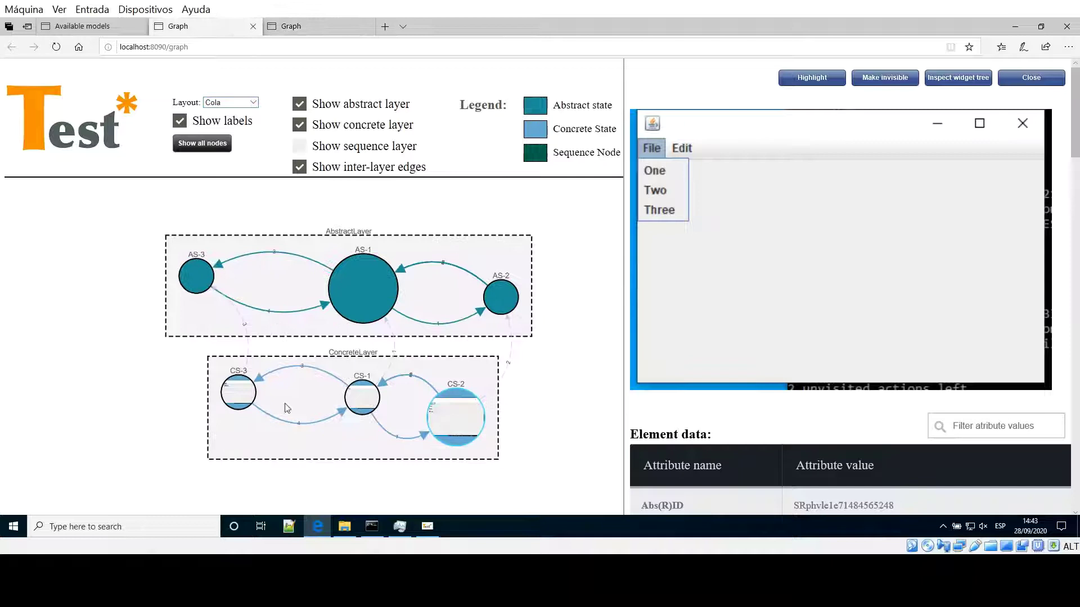
click(239, 402)
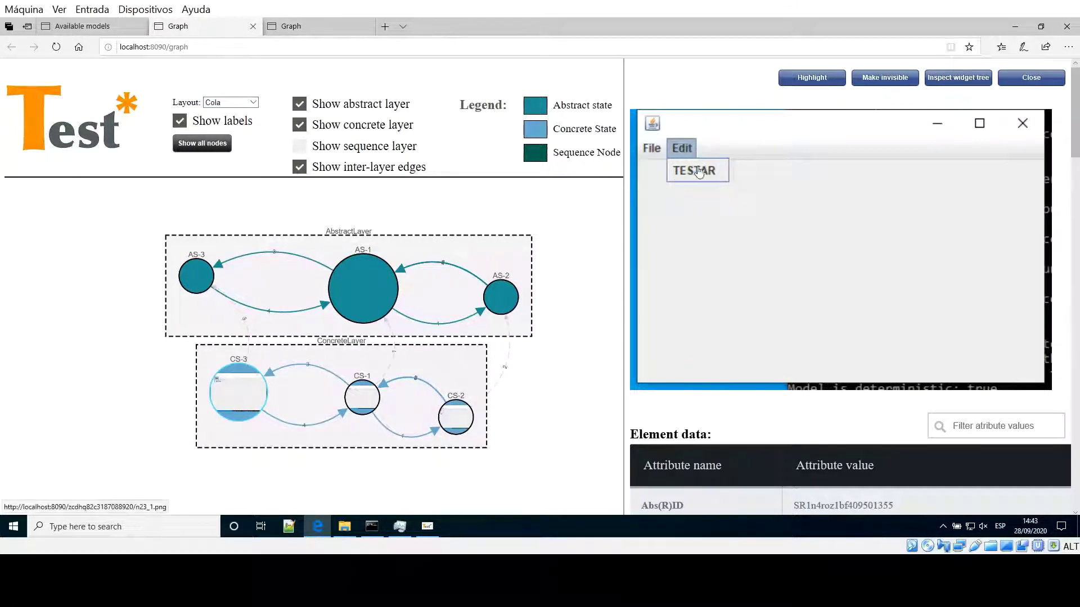
click(285, 28)
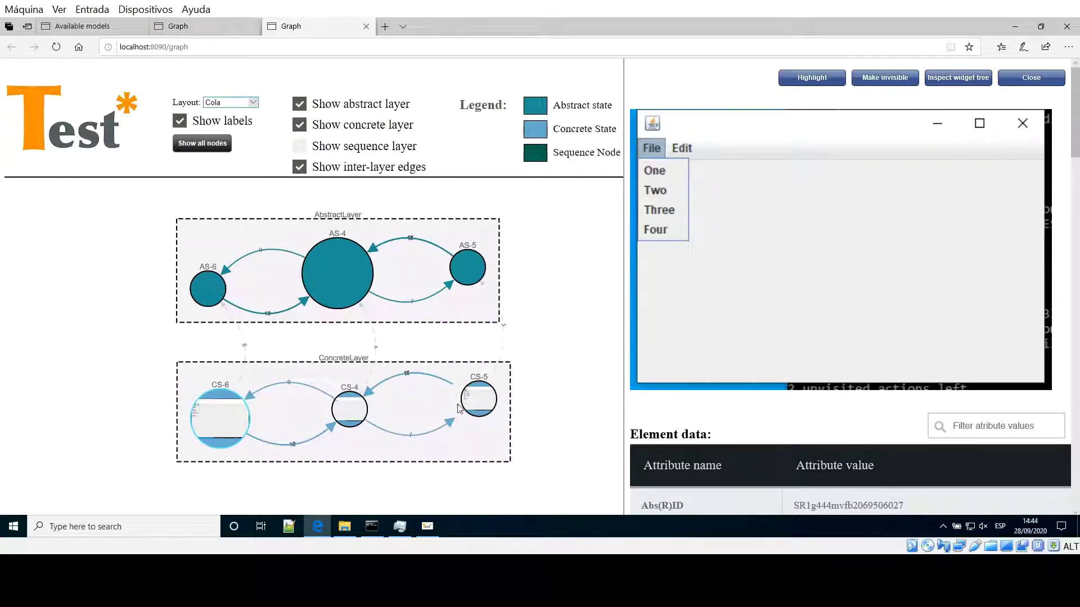
click(472, 405)
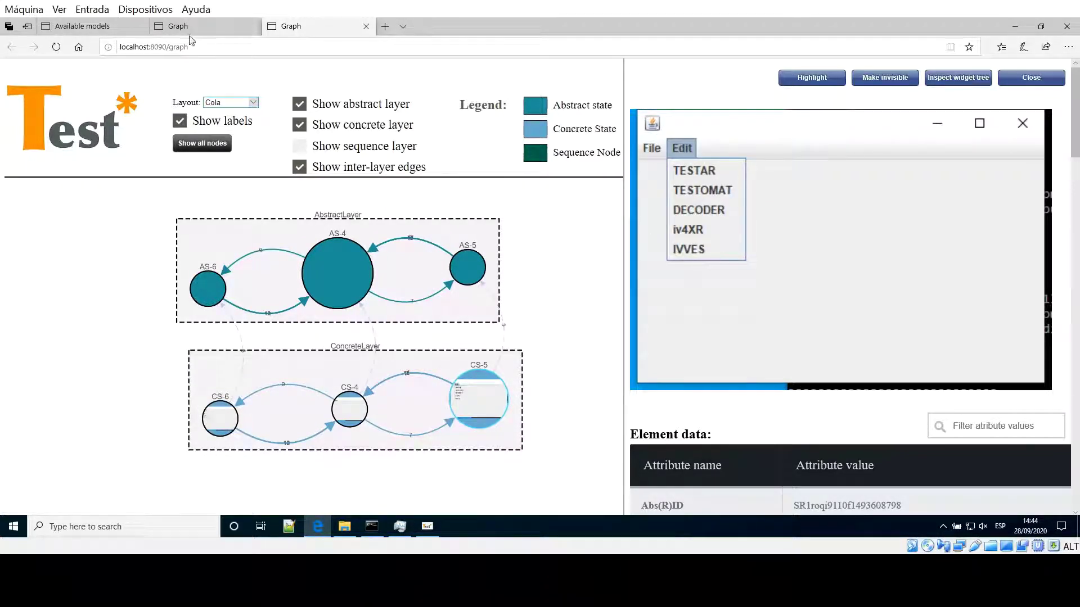
Dismiss the layer selection dialog on the Available Models page and close the running TESTAR window.
click(121, 32)
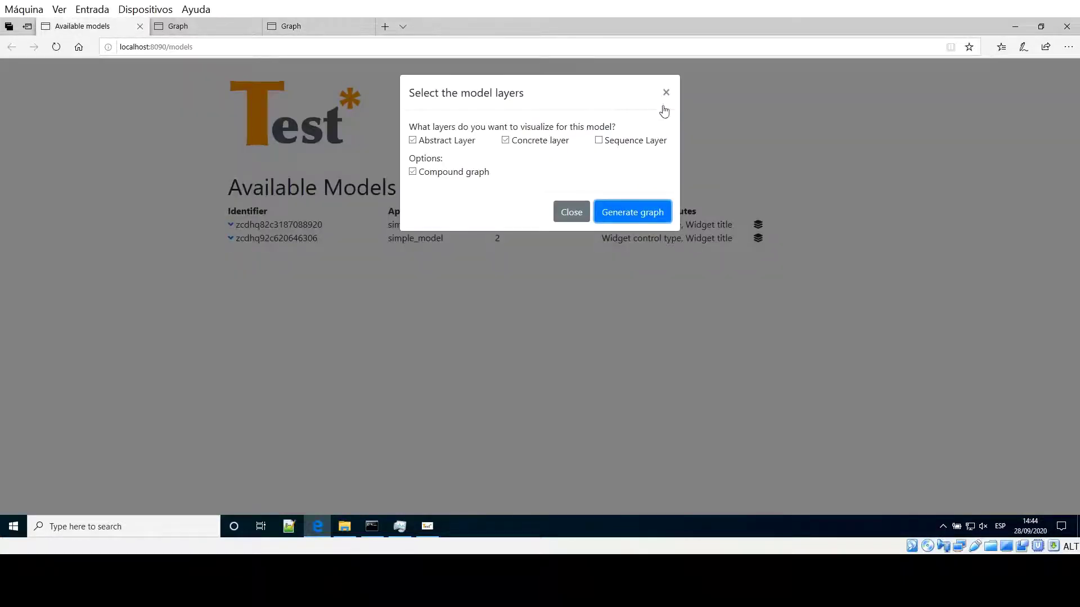
click(666, 93)
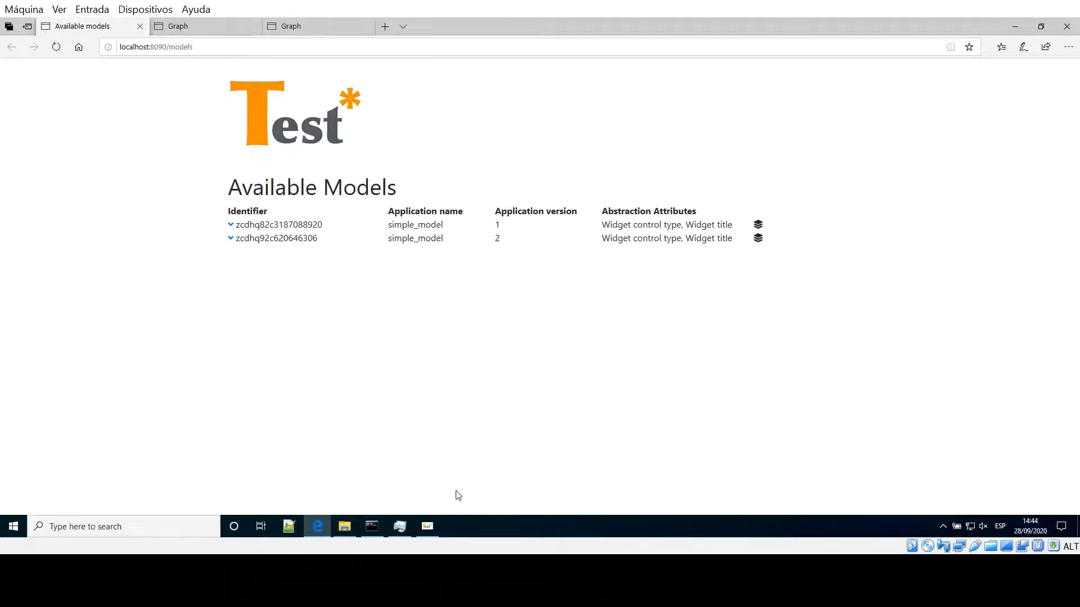
click(427, 526)
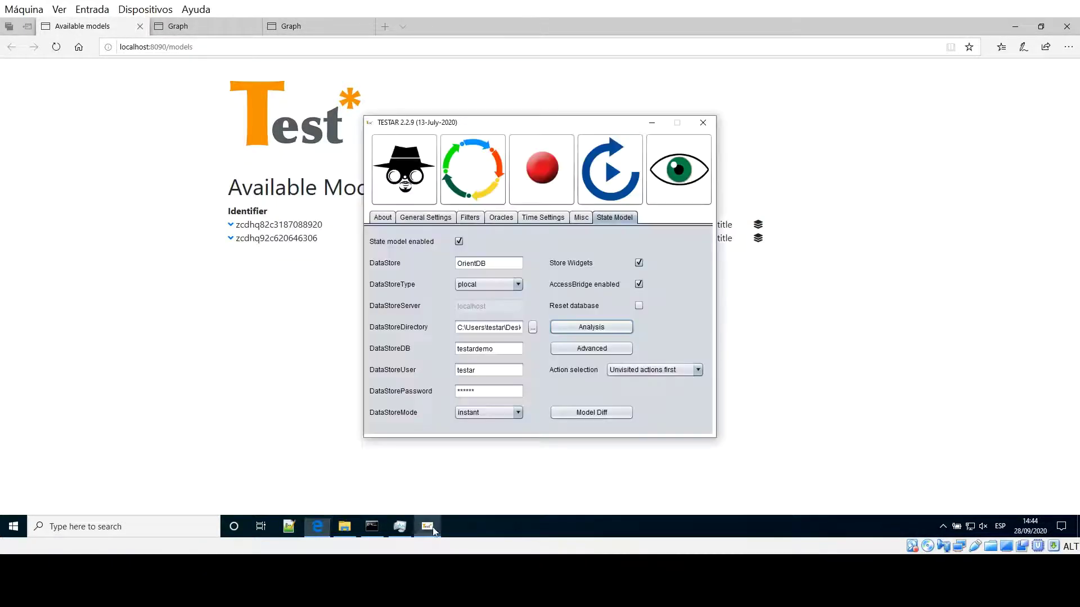
click(710, 124)
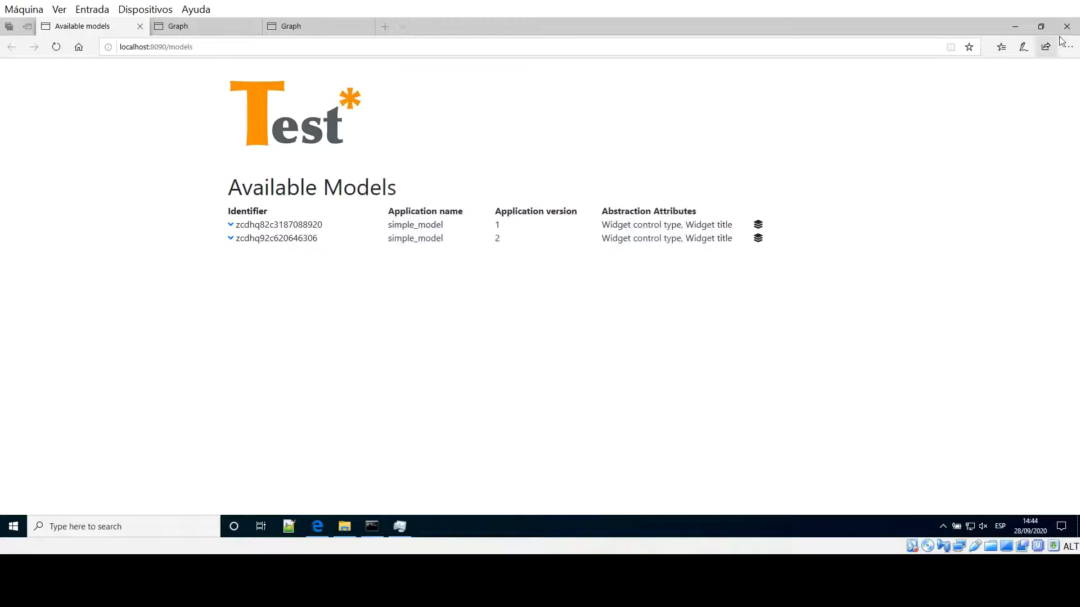
Switch to the command prompt, relaunch TESTAR with the testar command, and minimize the console.
click(371, 526)
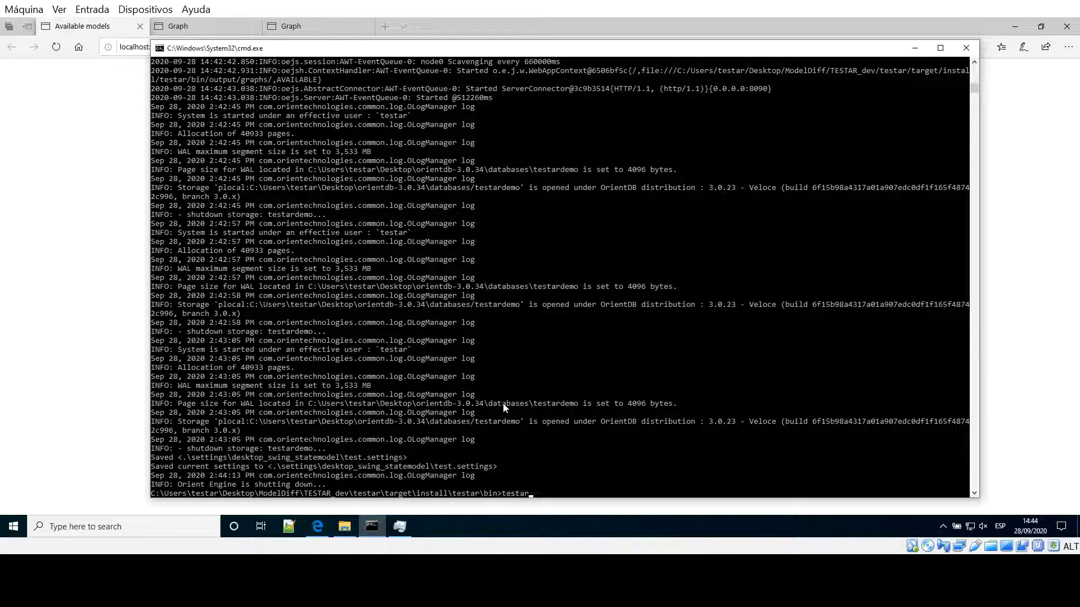
text(testar)
key(Return)
click(914, 48)
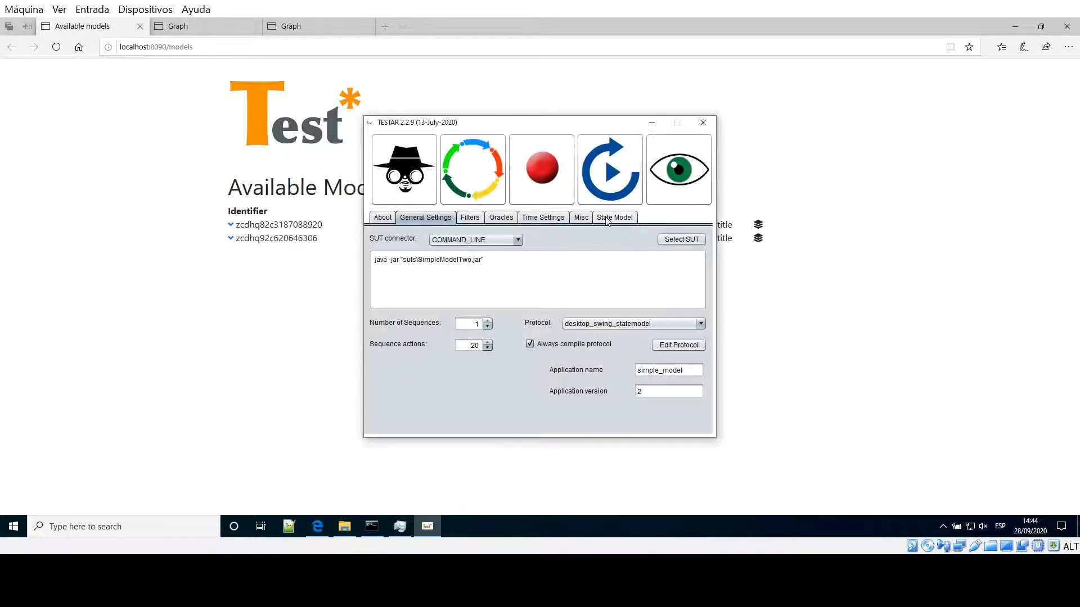
Open the State Model Difference dialog from the state model settings and enter testar as root user along with the root password.
click(607, 219)
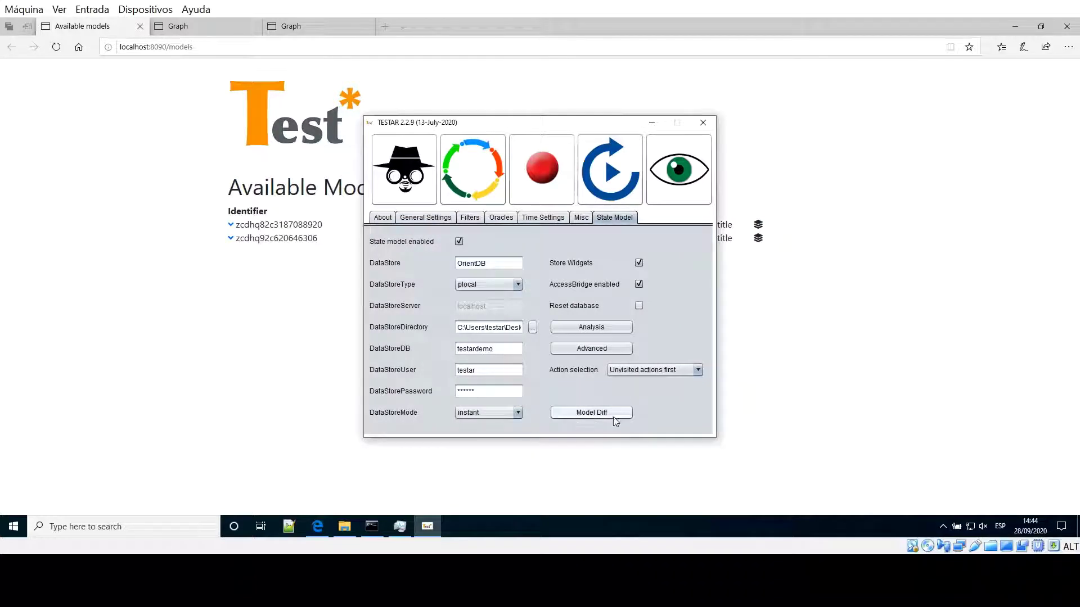
click(589, 414)
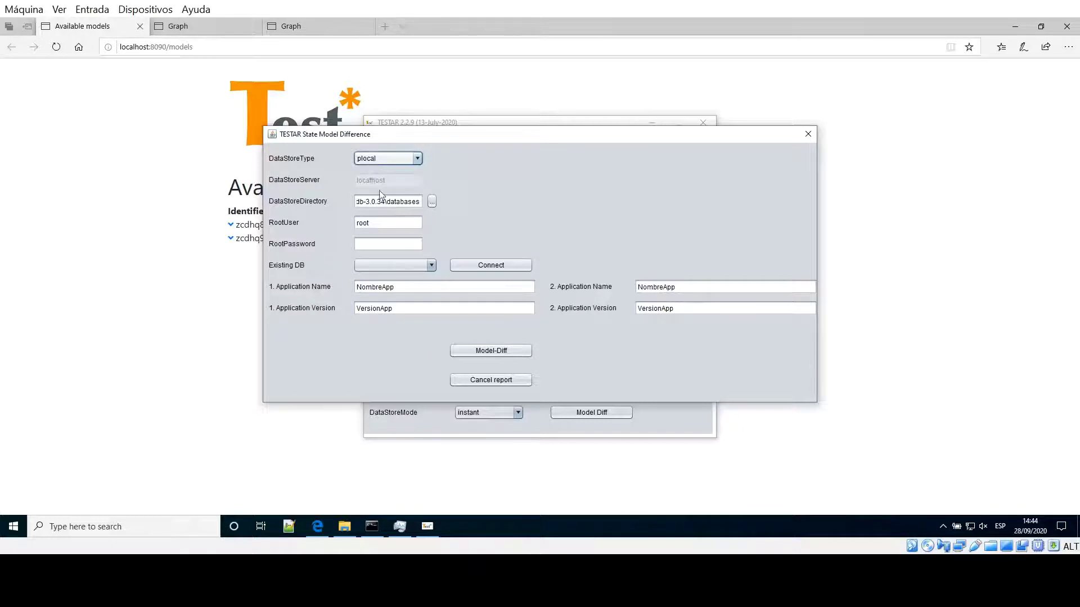
click(417, 201)
click(397, 227)
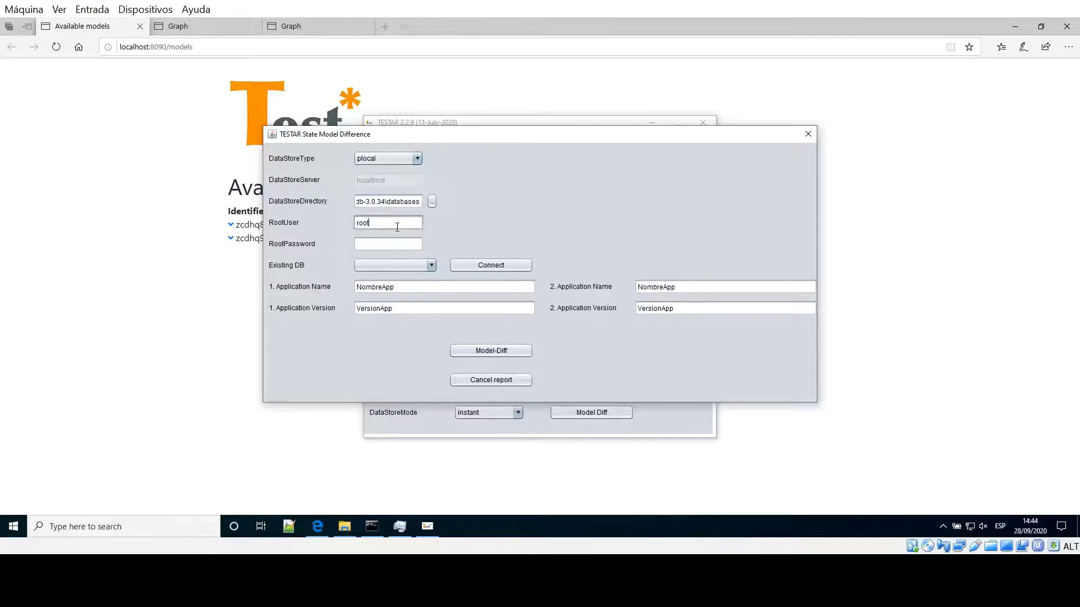
click(368, 246)
text(**)
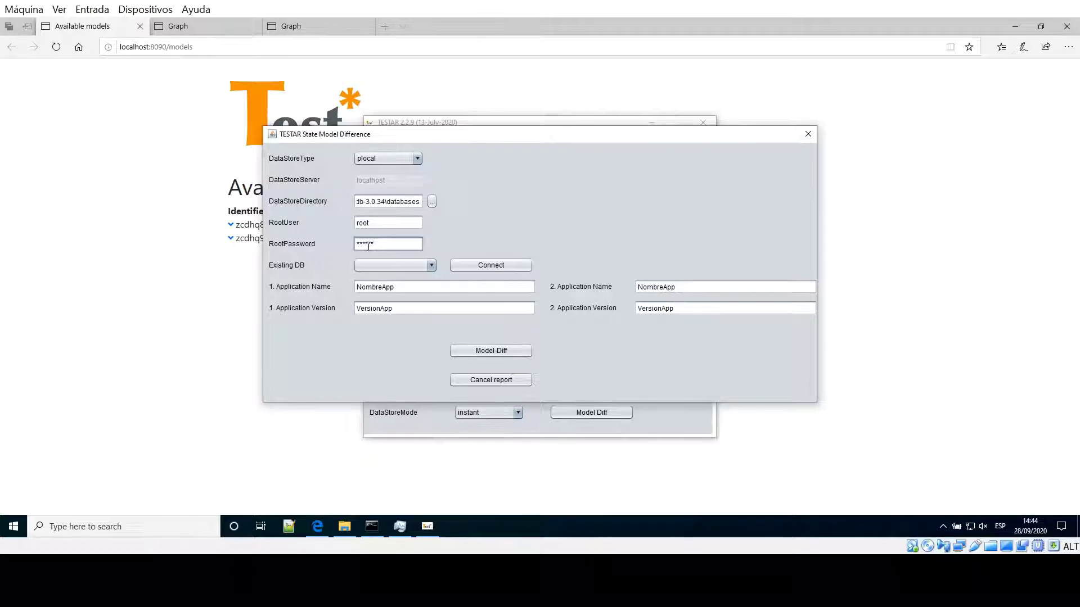
click(371, 223)
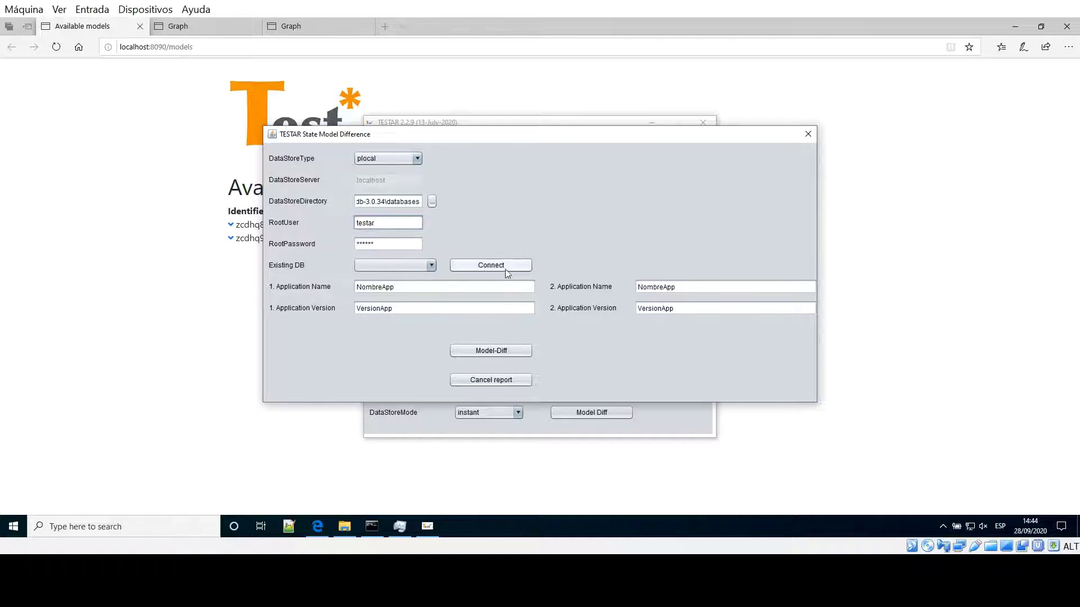
Connect to the data store and select testardemo as the existing database.
click(485, 270)
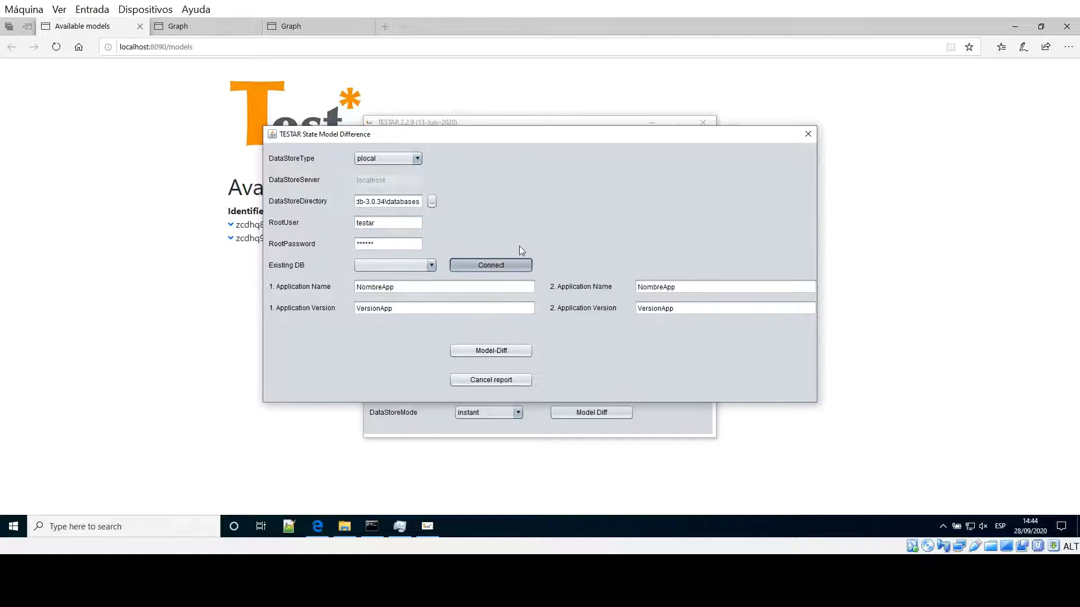
click(401, 271)
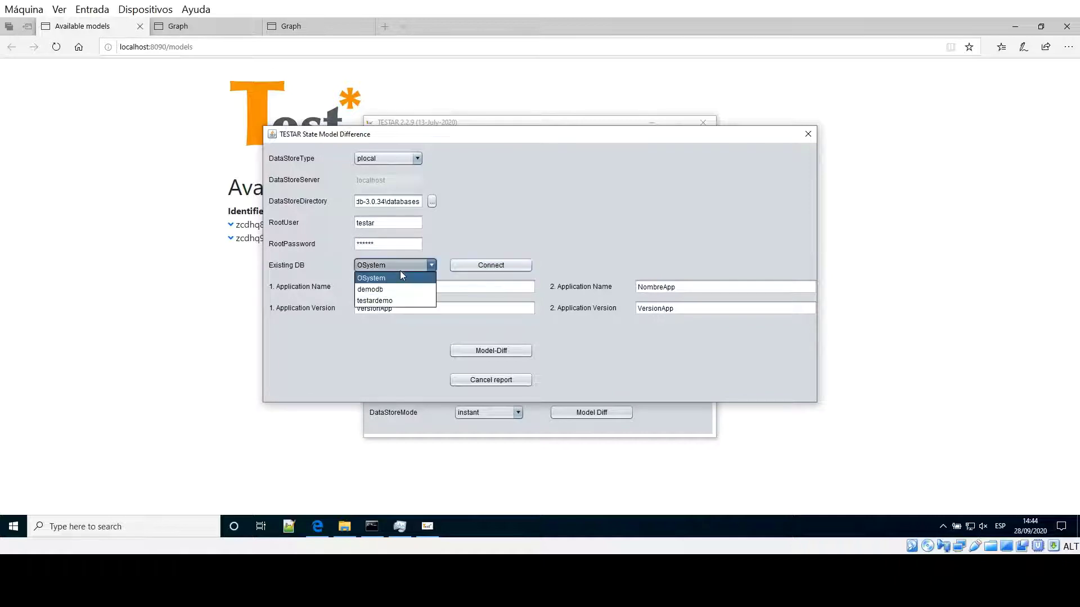
click(375, 300)
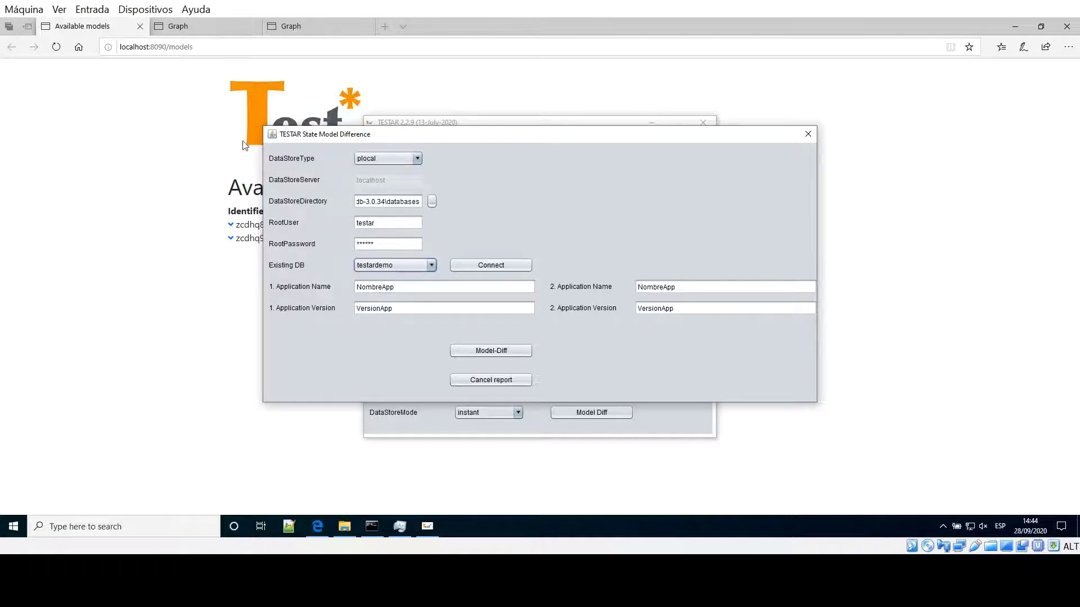
Move the dialog below the Available Models list and set the first application to simple_model, version 1.
drag(357, 136, 410, 266)
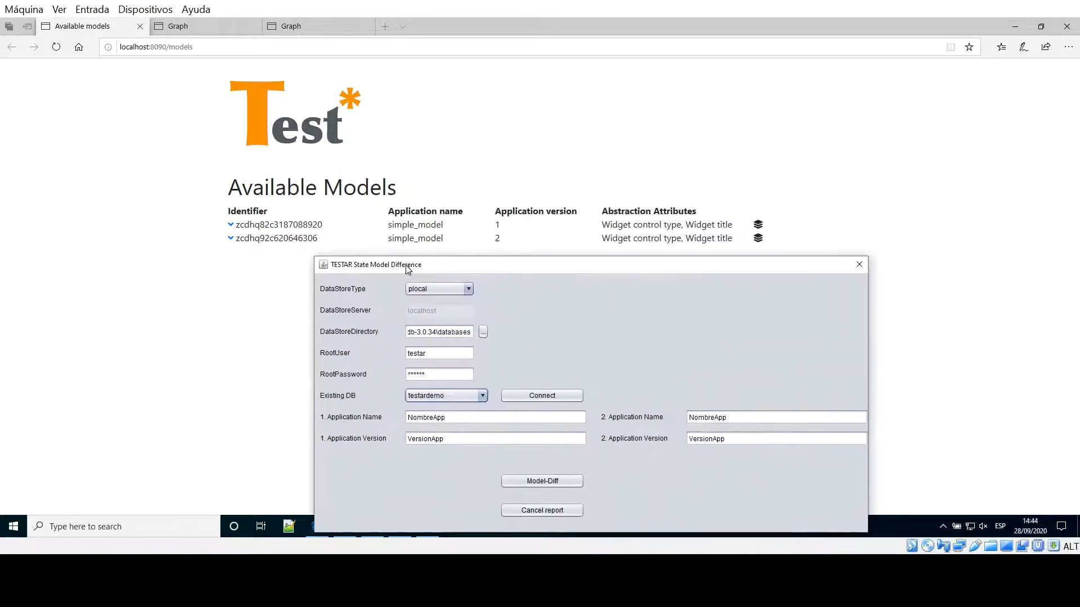
click(430, 412)
key(shift+Home)
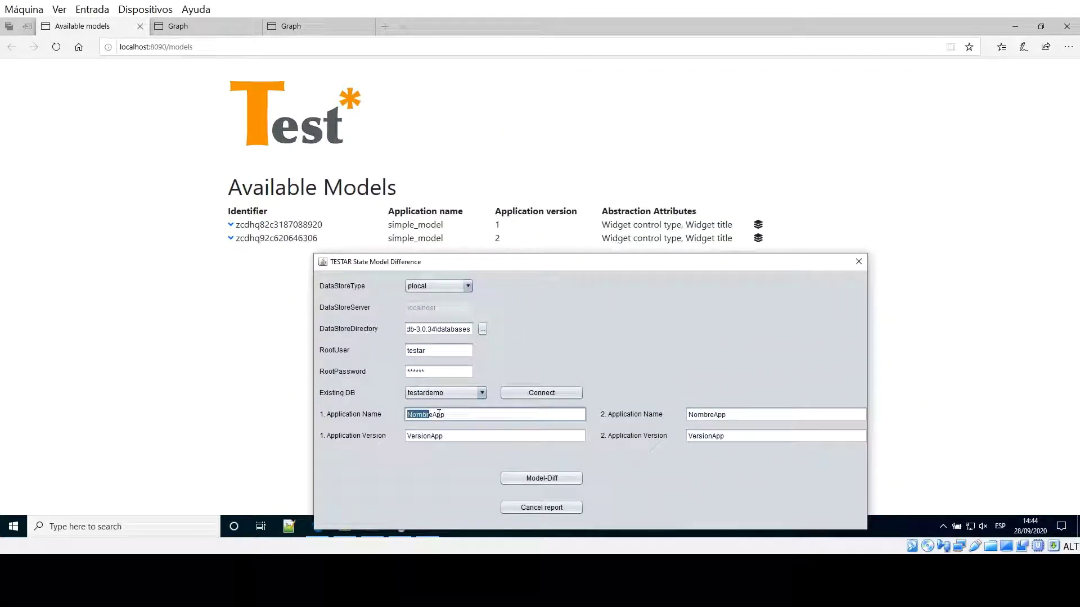
key(ctrl+a)
text(sim)
click(452, 434)
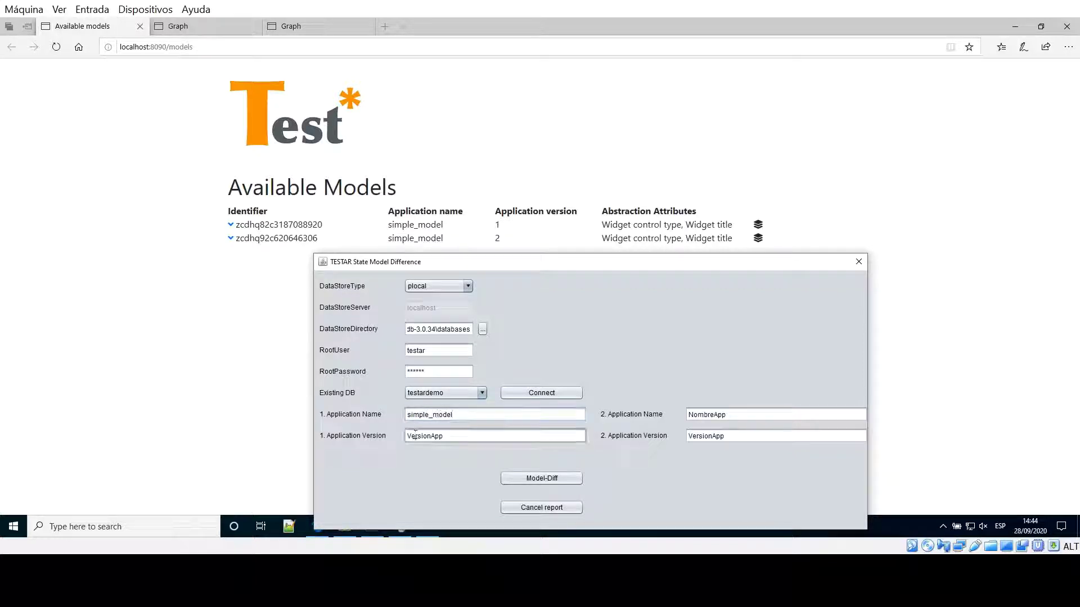
key(ctrl+a)
text(1)
Set the second application to simple_model, version 2, and run the Model-Diff comparison.
double_click(712, 413)
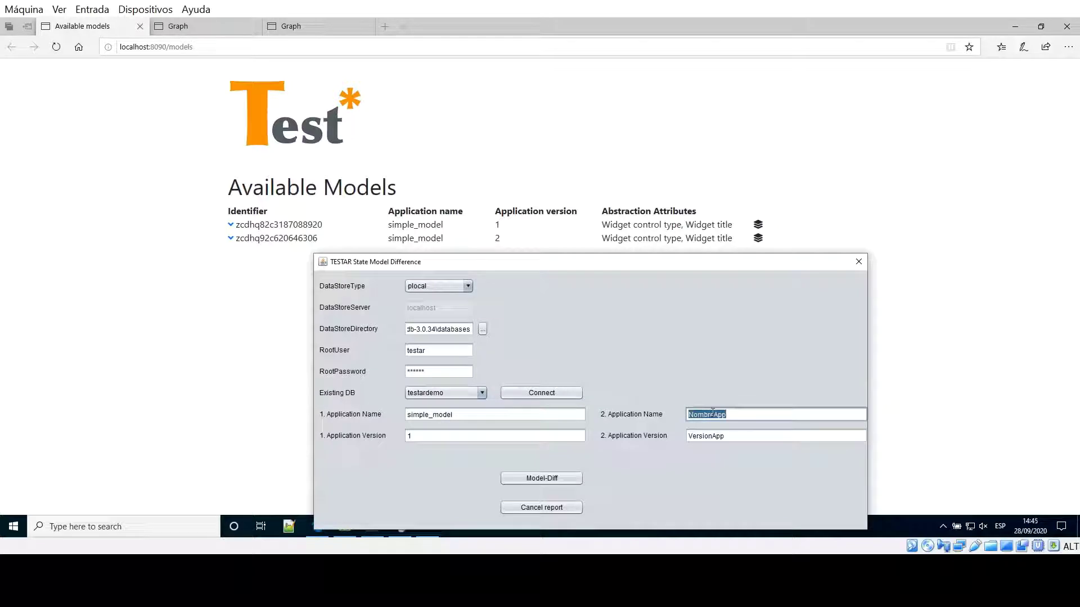
text(simple_model)
double_click(701, 437)
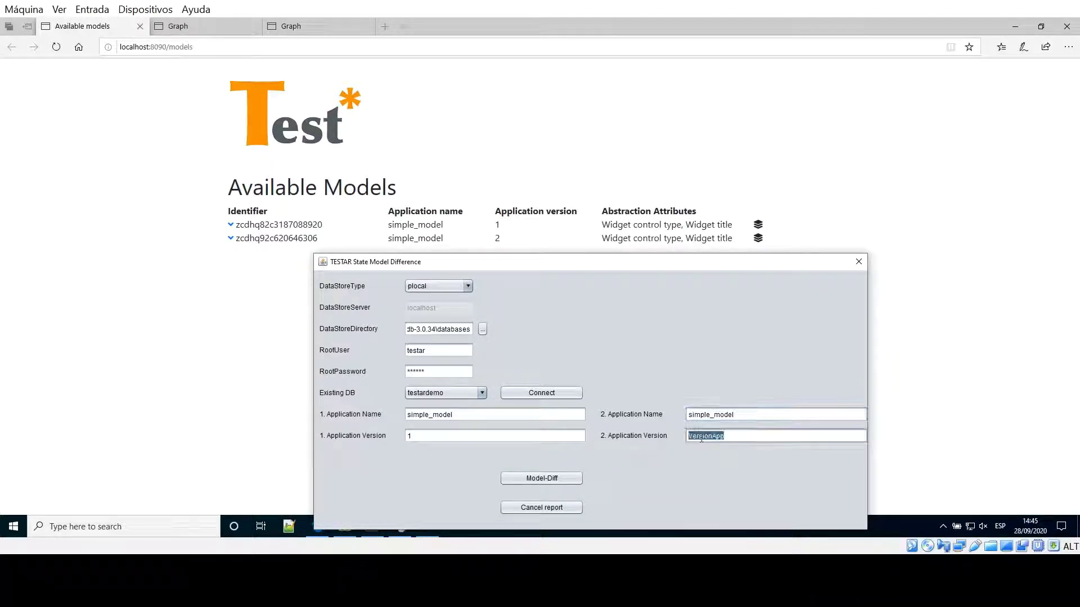
text(2)
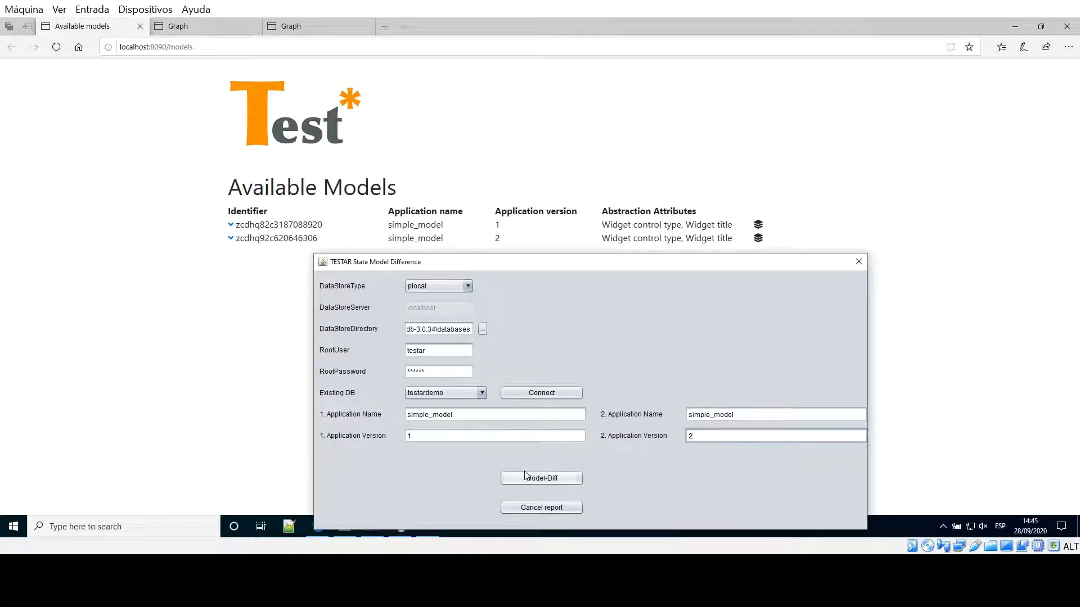
click(541, 478)
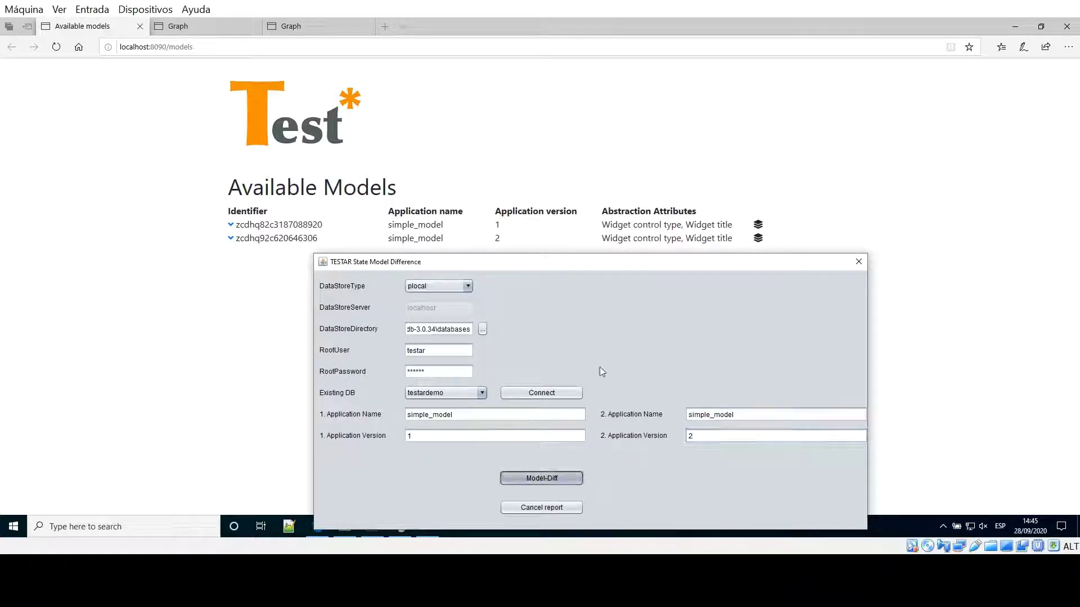
Look up the difference report's location in the console and switch to File Explorer, closing the State Model Difference dialog.
drag(517, 263, 491, 140)
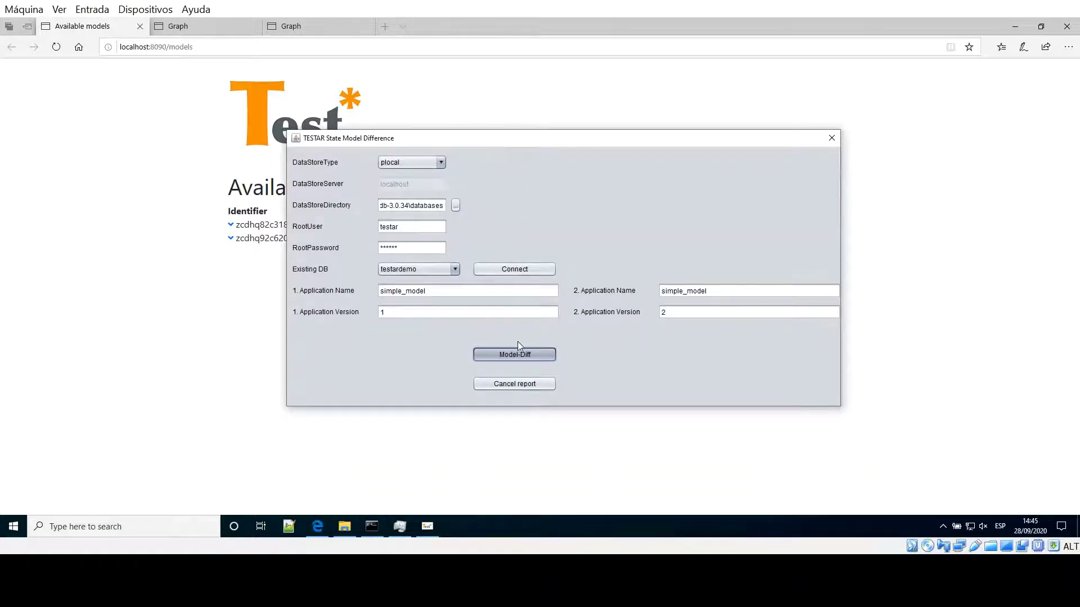
click(373, 525)
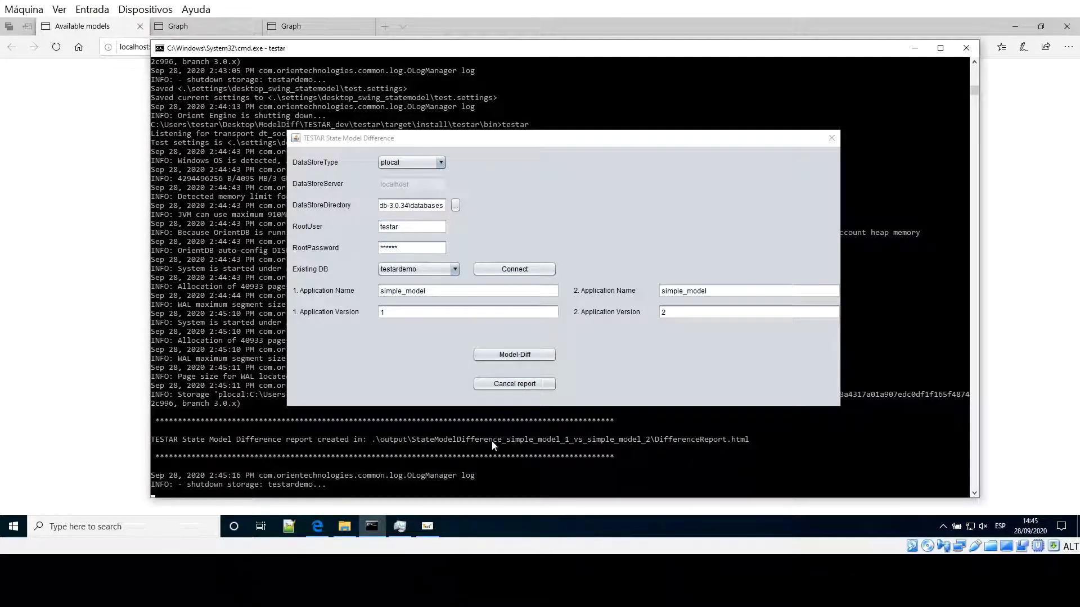
click(344, 526)
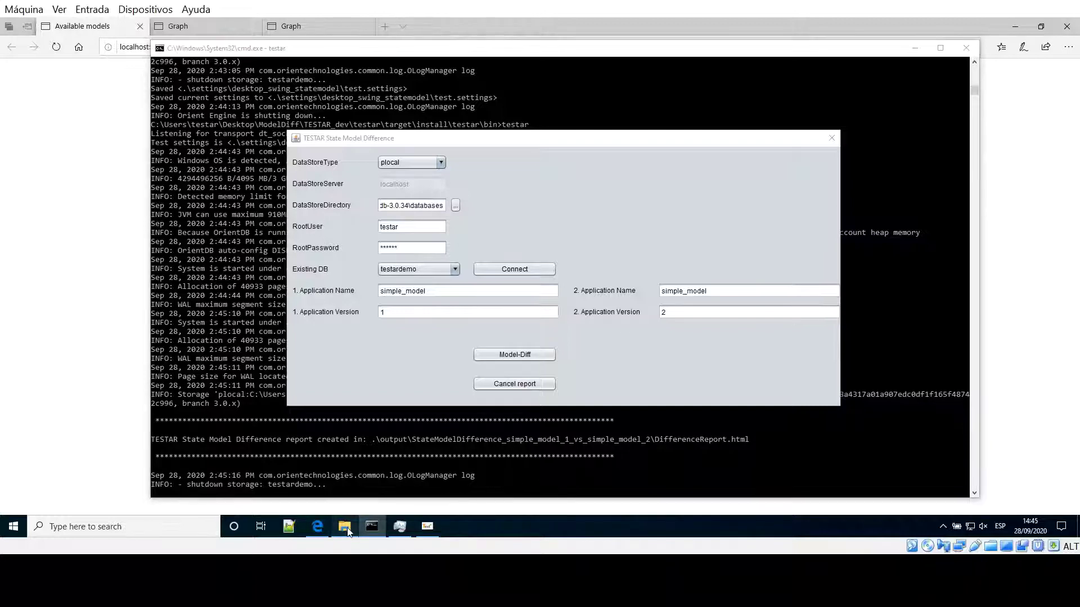
click(833, 139)
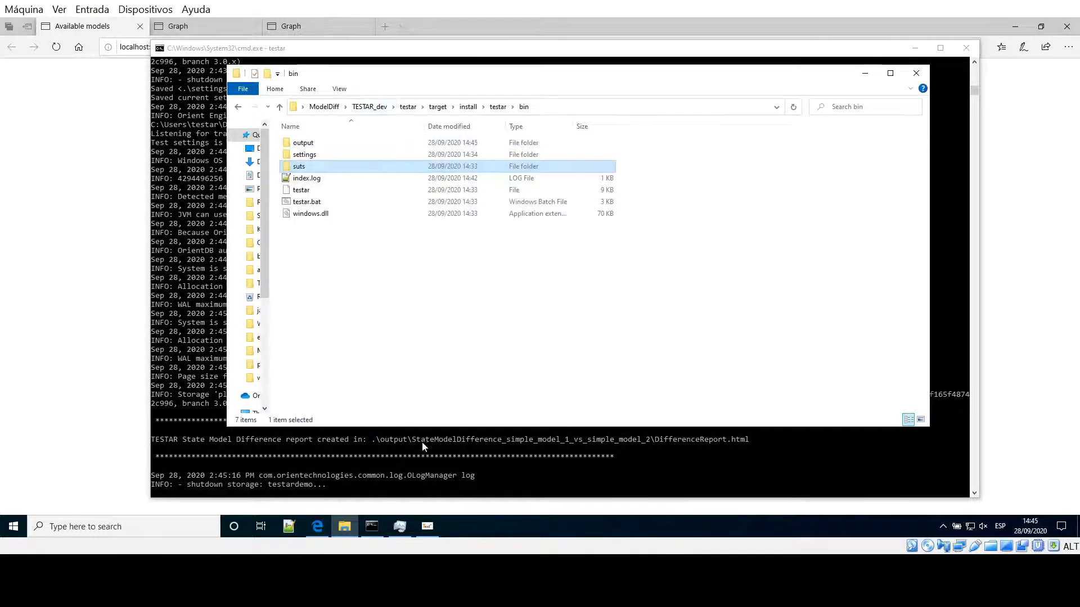
Open DifferenceReport.html from the StateModelDifference_simple_model_1_vs_simple_model_2 folder inside output, widening the Name column to read the folder names.
double_click(306, 144)
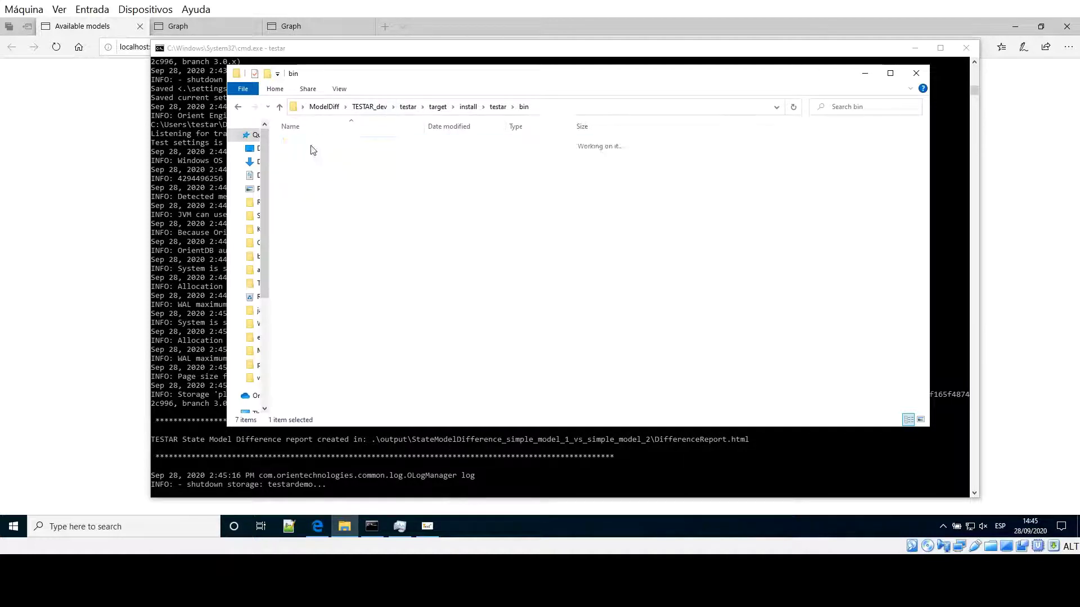
drag(425, 131, 503, 131)
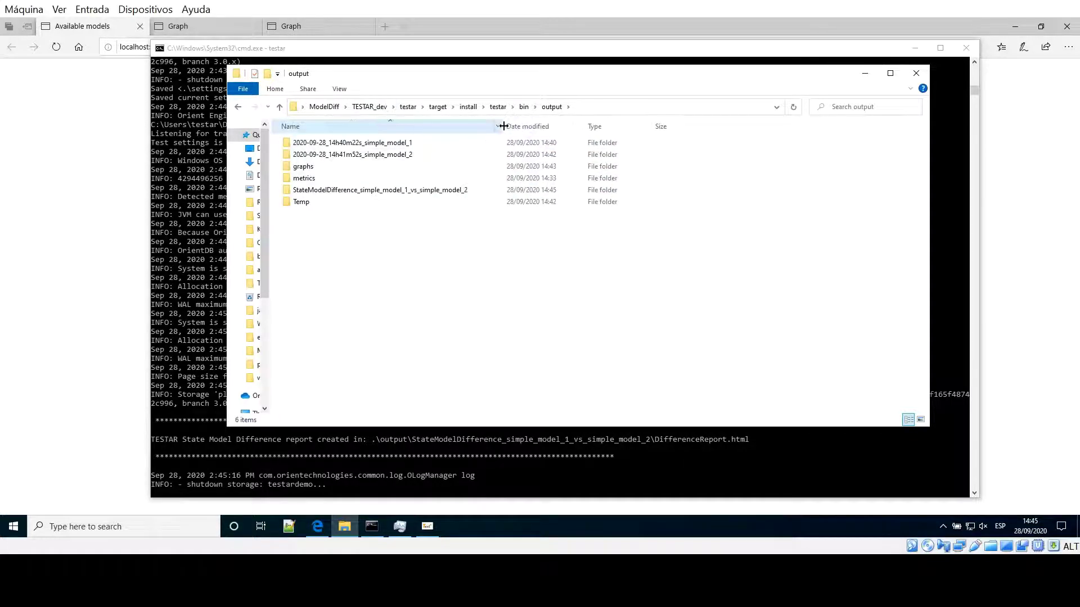
click(305, 193)
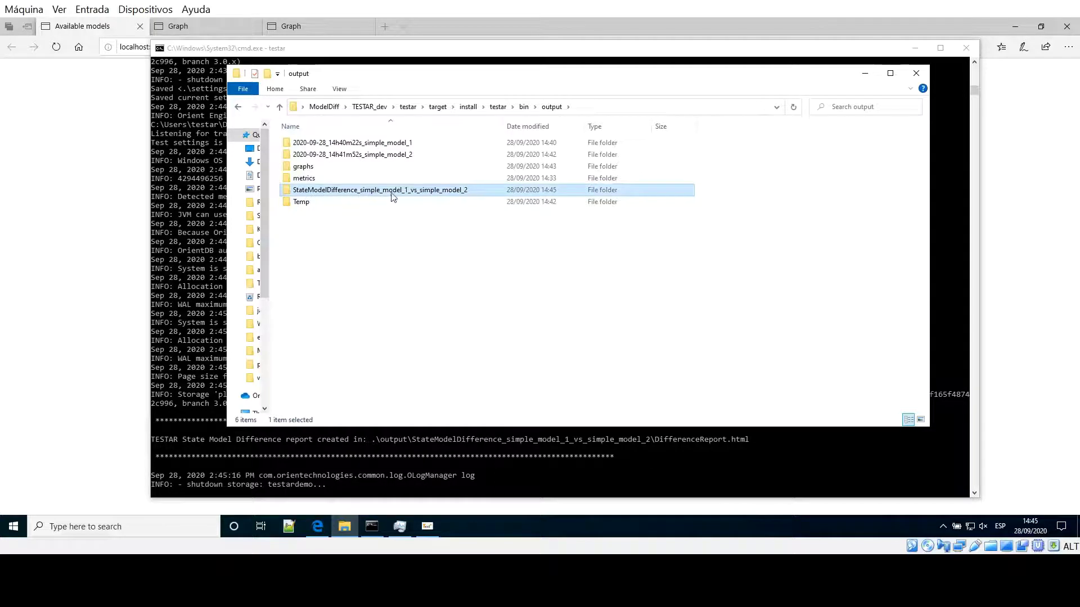
double_click(451, 191)
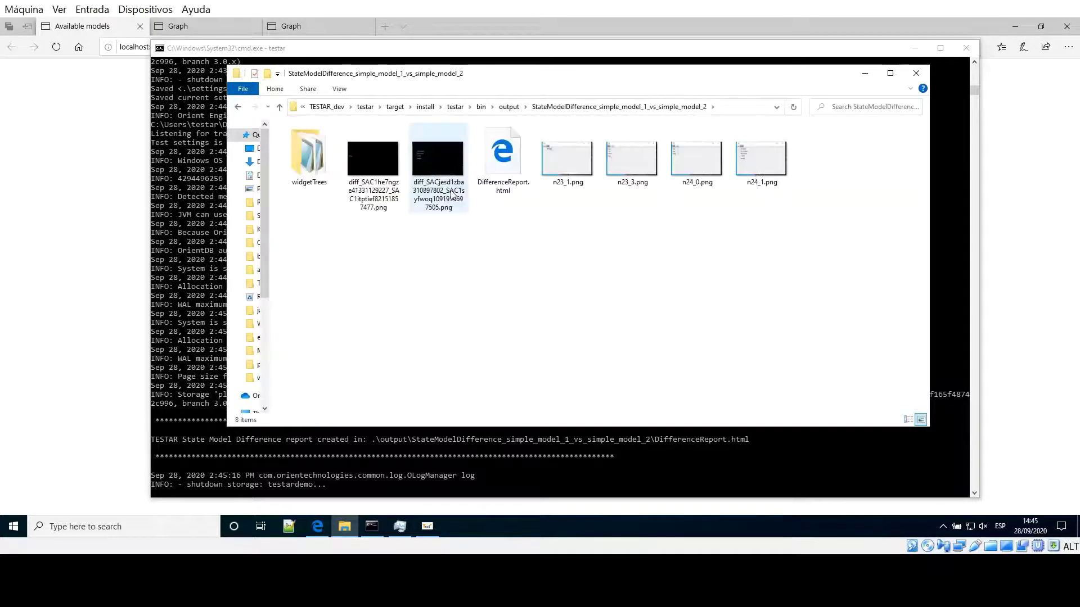
double_click(509, 169)
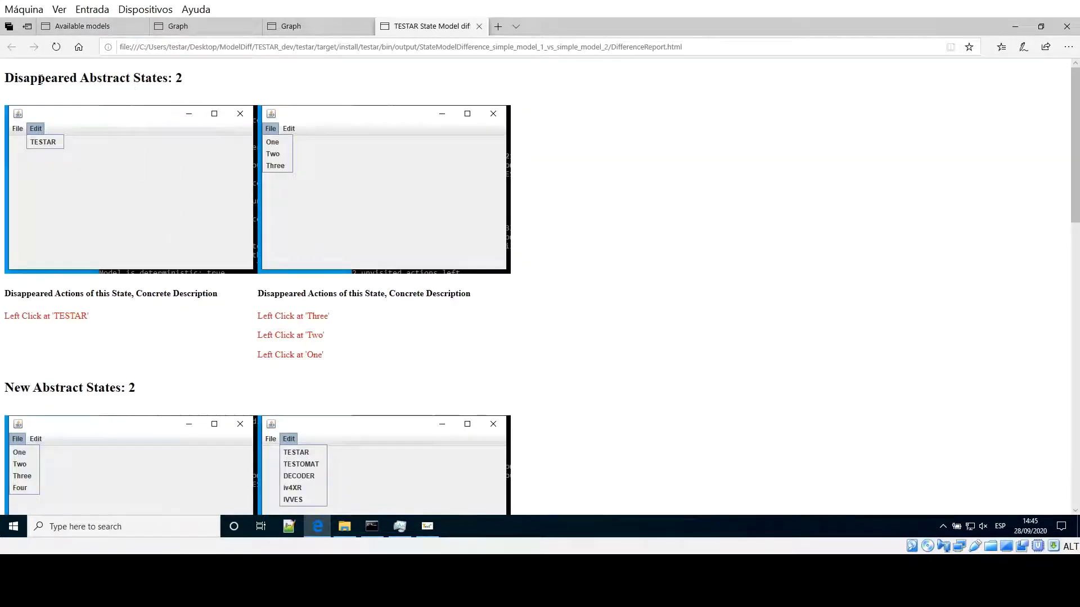
Review the Disappeared Abstract States and New Abstract States sections of the difference report with their listed actions.
drag(8, 74, 188, 90)
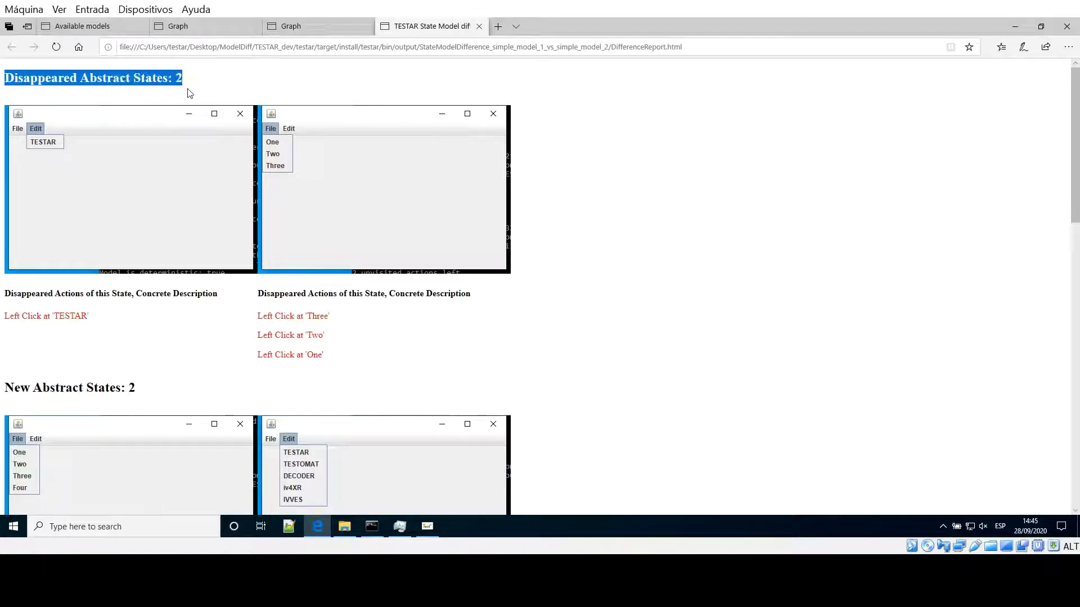
click(212, 93)
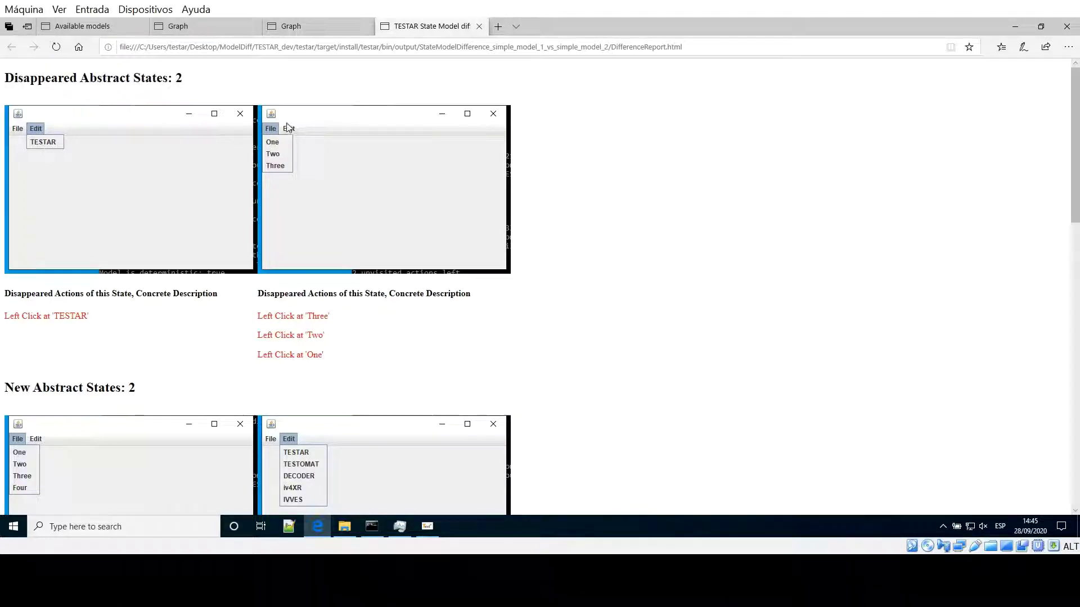
scroll(52, 311, down, 5)
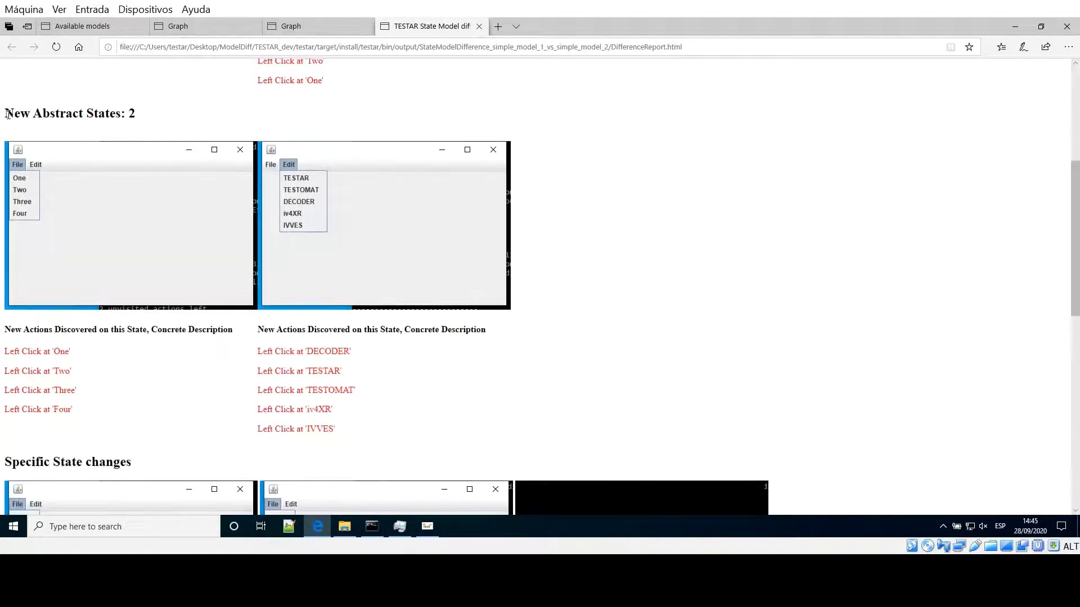
drag(8, 114, 151, 114)
click(164, 120)
scroll(316, 261, down, 5)
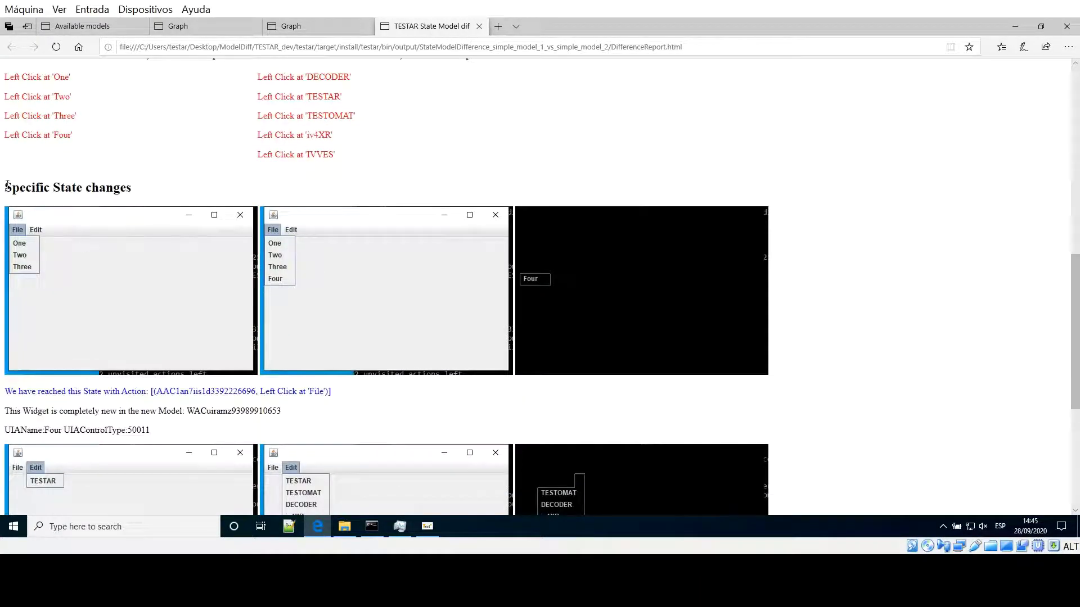
Examine the Specific State changes section for the File menu state, including its new widget description and UIAName.
drag(26, 189, 135, 201)
click(175, 208)
scroll(176, 209, down, 3)
scroll(176, 209, up, 1)
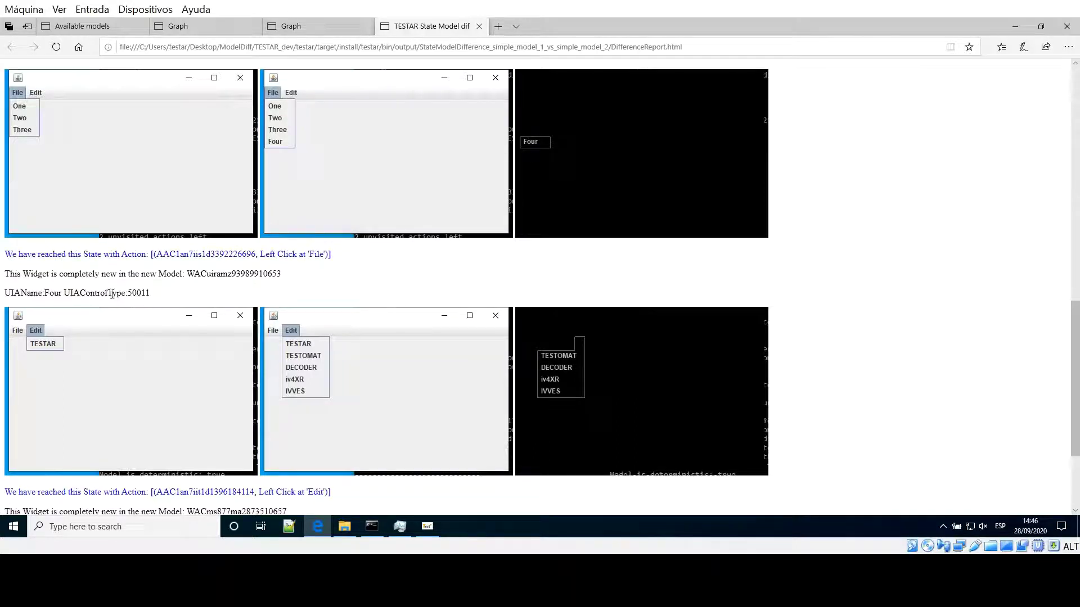
drag(6, 273, 186, 285)
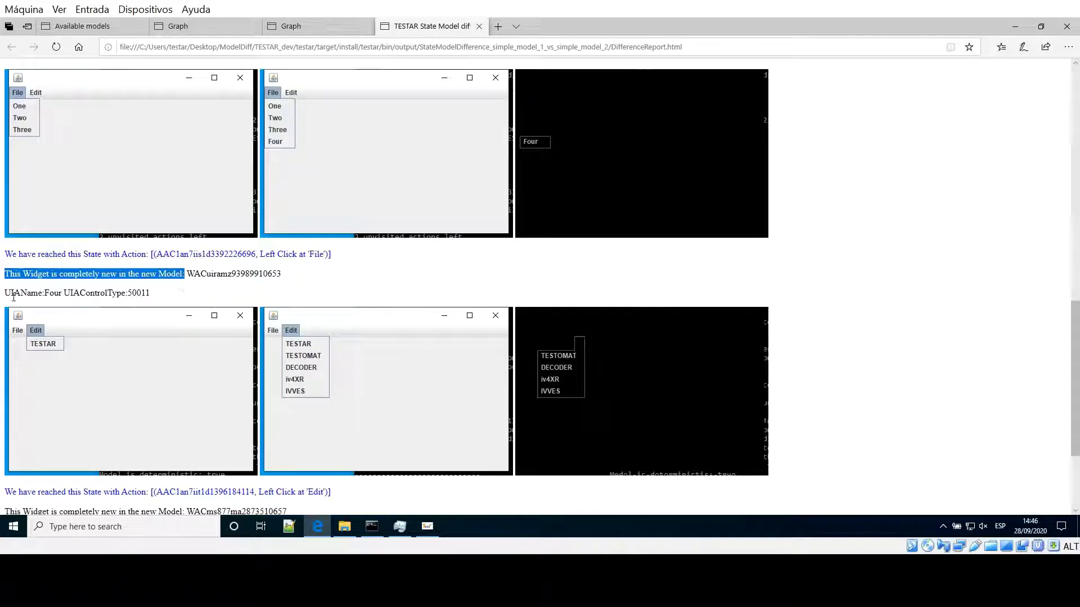
mouse_move(7, 293)
mouse_down()
mouse_move(62, 297)
mouse_move(3, 294)
mouse_up()
click(79, 305)
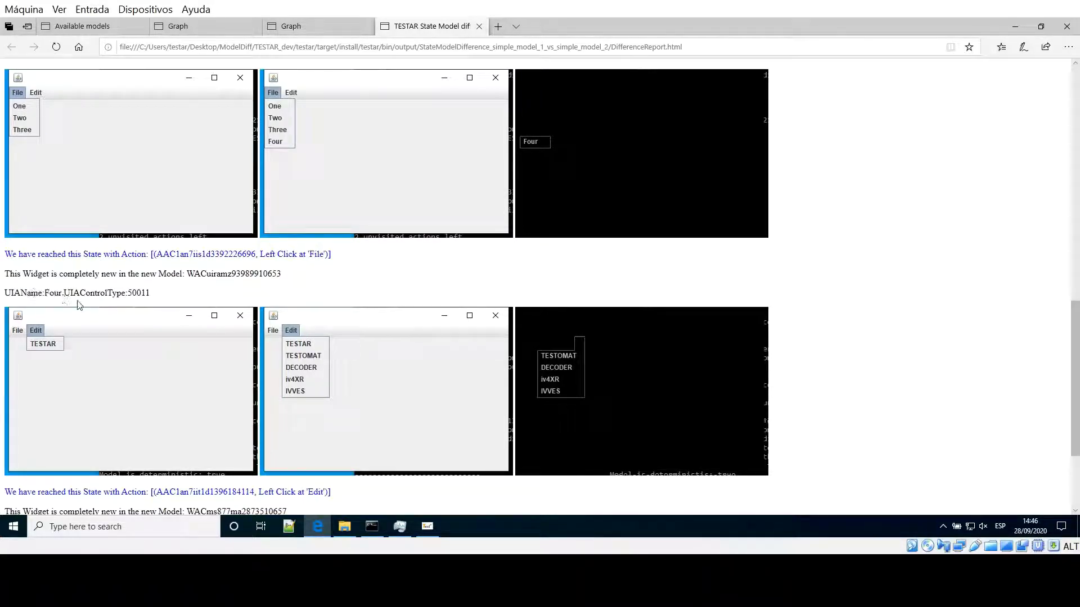
Examine the Edit menu state changes, highlighting the UIAName entries for IVVES, iv4XR, DECODER and TESTOMAT.
scroll(78, 304, down, 3)
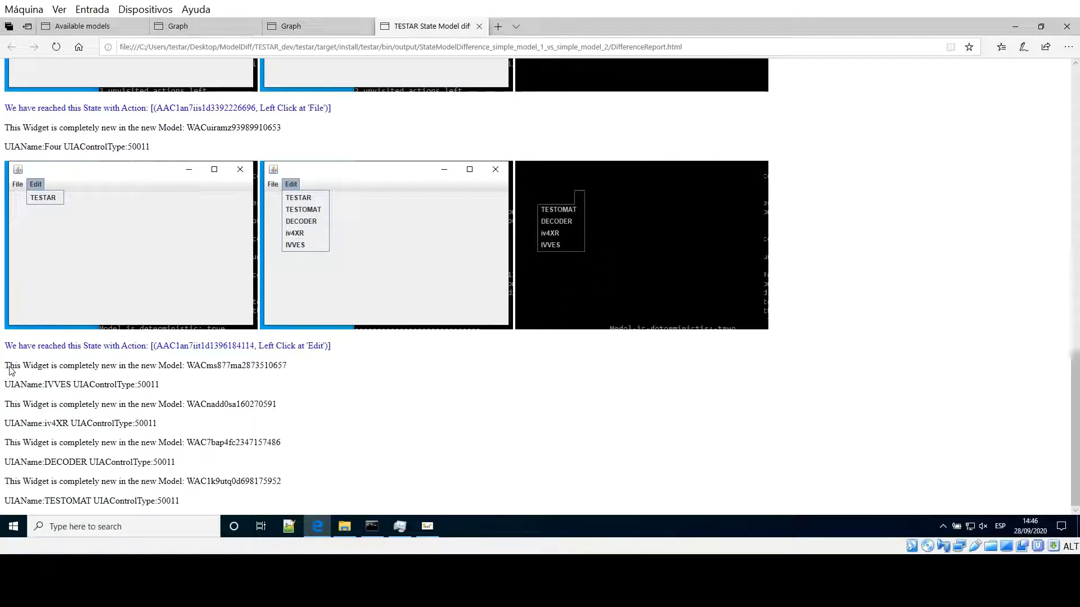
mouse_move(9, 369)
mouse_down()
mouse_move(123, 375)
mouse_move(5, 388)
mouse_up()
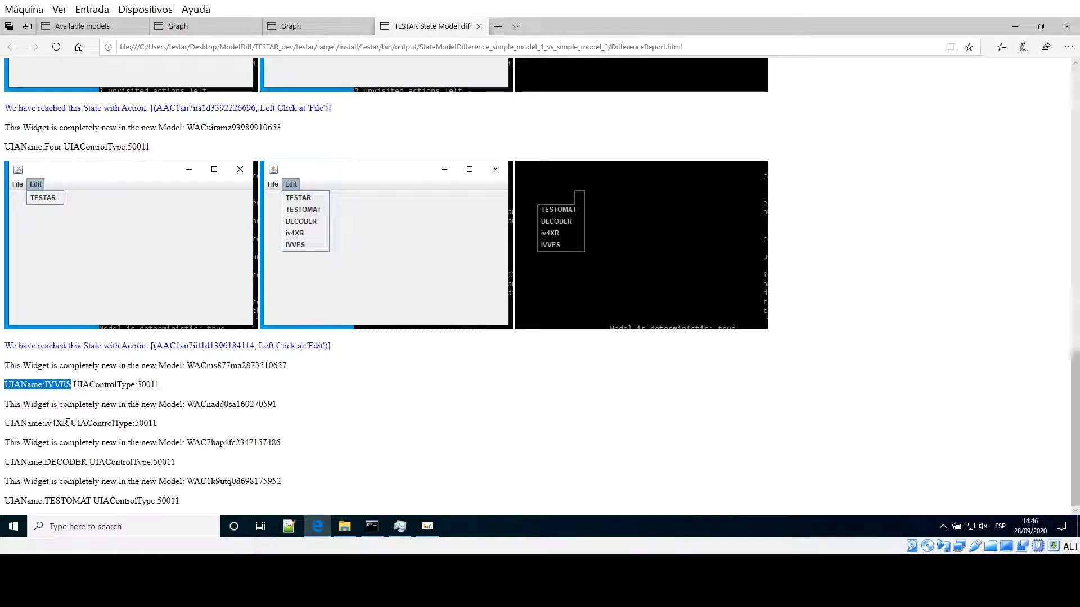
drag(69, 422, 4, 423)
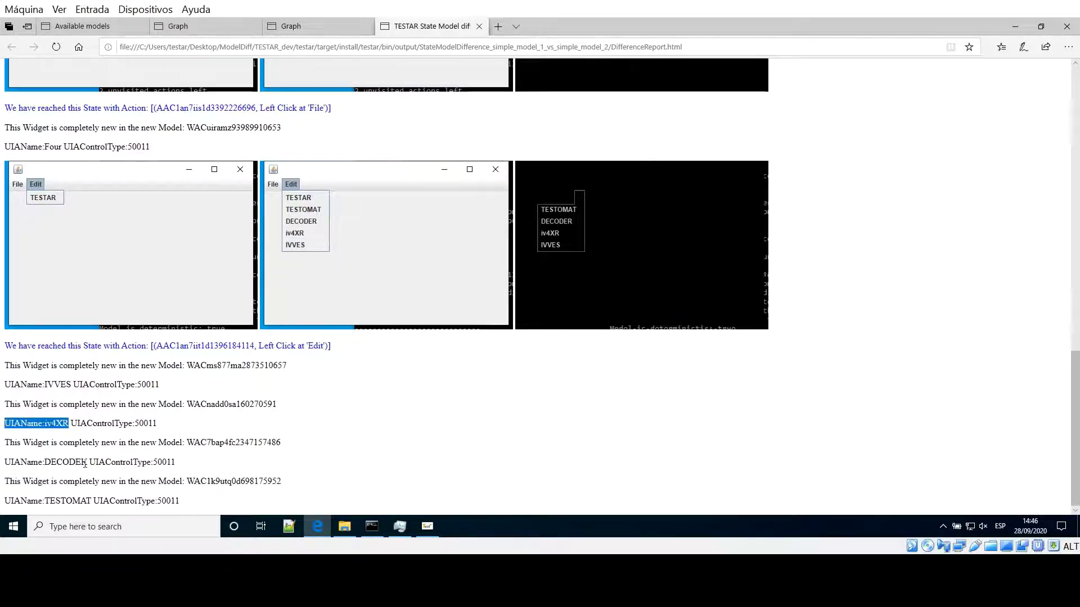
drag(87, 462, 3, 462)
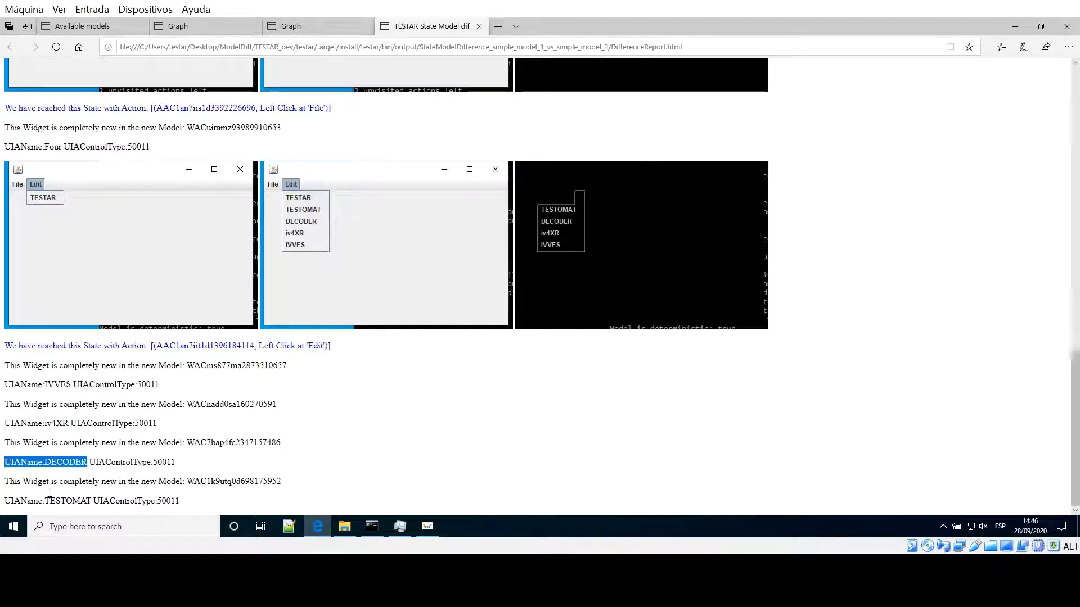
drag(91, 500, 4, 500)
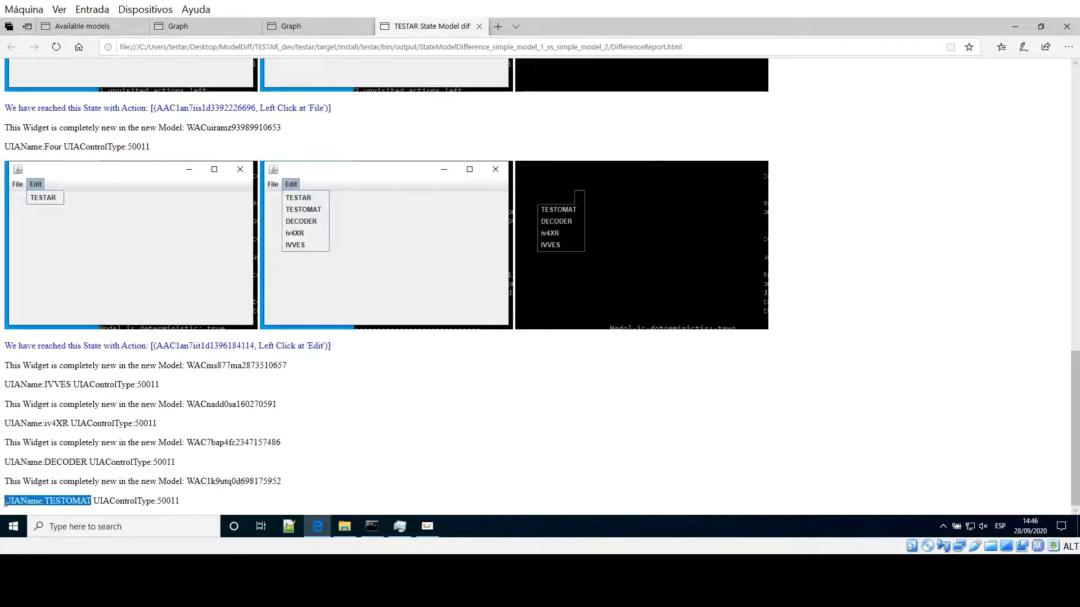
click(87, 503)
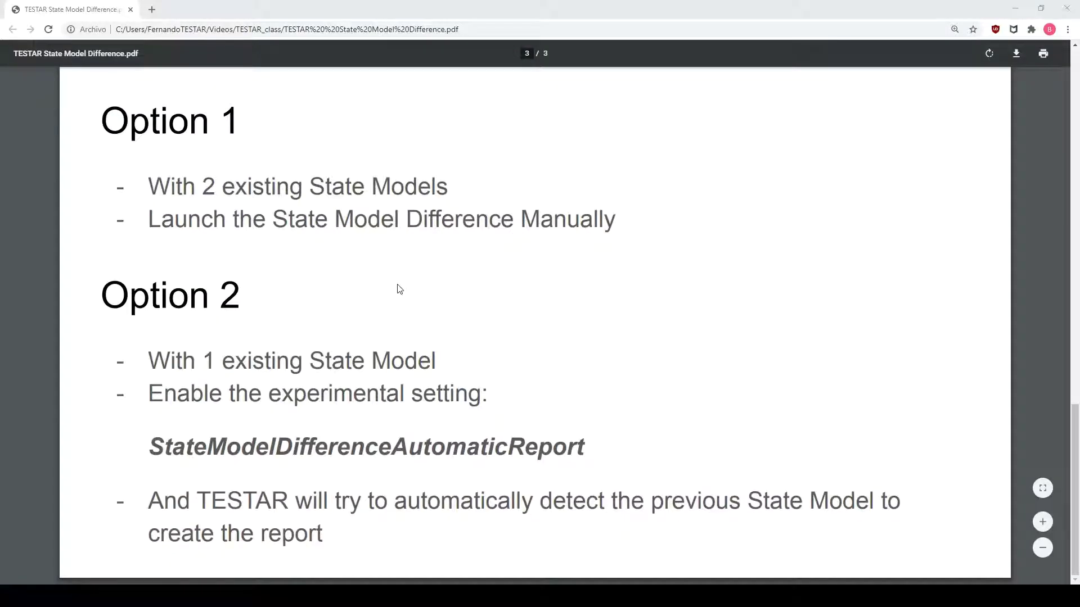
Read the Option 2 instructions in TESTAR State Model Difference.pdf about enabling the StateModelDifferenceAutomaticReport setting.
drag(117, 298, 235, 309)
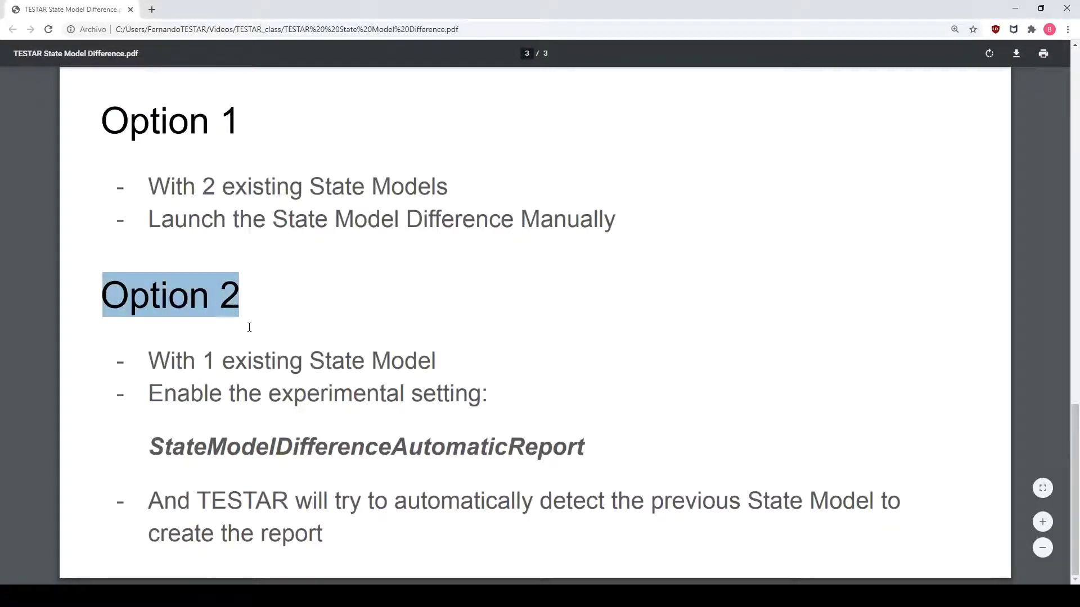
drag(149, 360, 447, 371)
drag(150, 393, 488, 402)
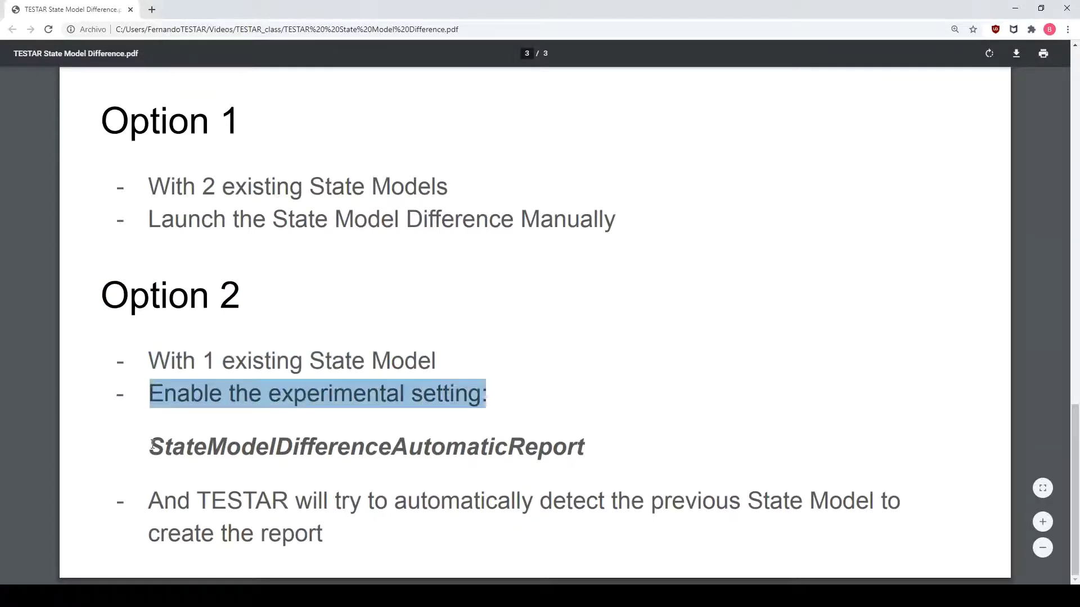
drag(151, 444, 590, 451)
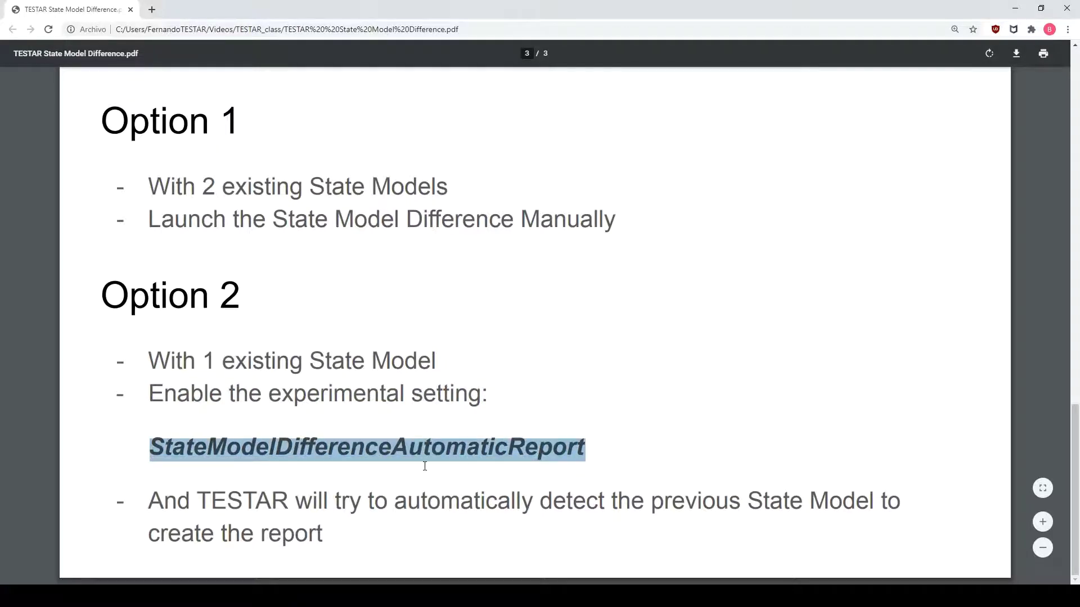
drag(151, 500, 316, 542)
click(323, 537)
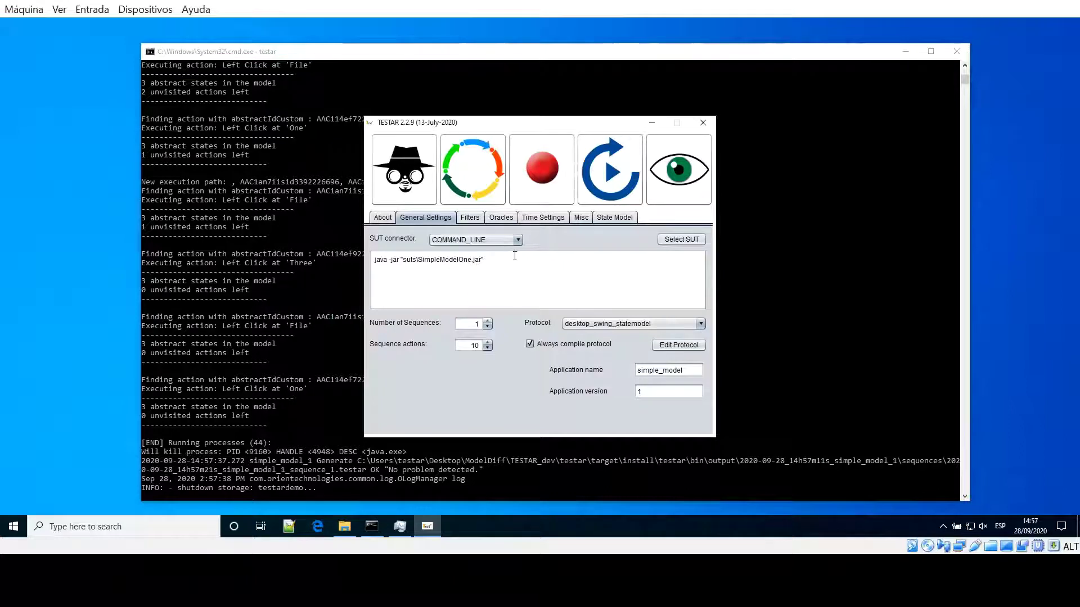
Check TESTAR's SUT command for SimpleModelOne.jar and the testardemo database name in the state model settings.
drag(419, 260, 479, 260)
click(519, 270)
click(619, 218)
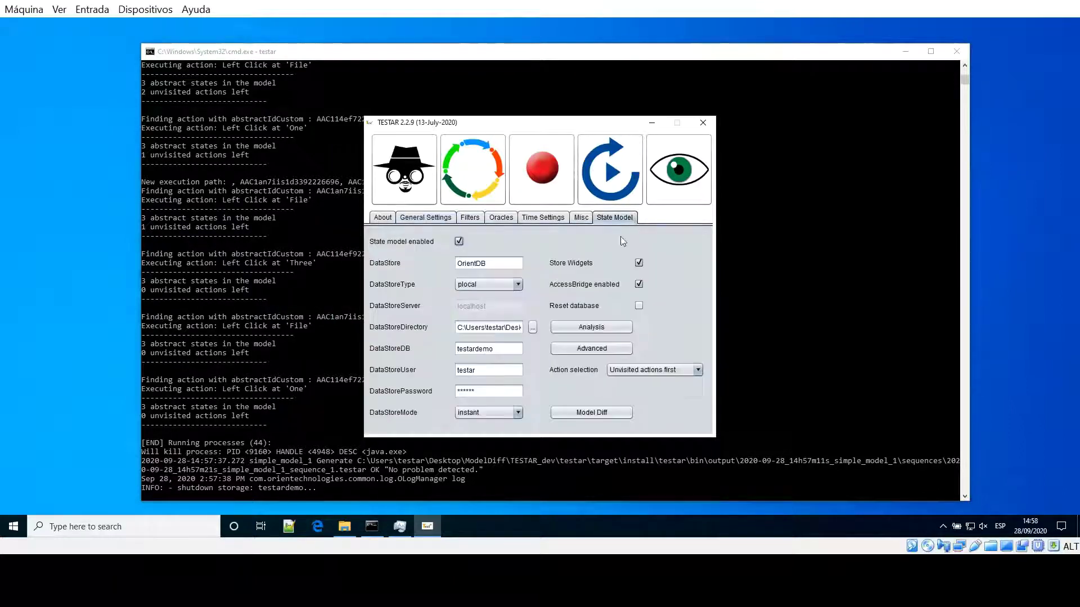
drag(510, 348, 456, 349)
click(503, 349)
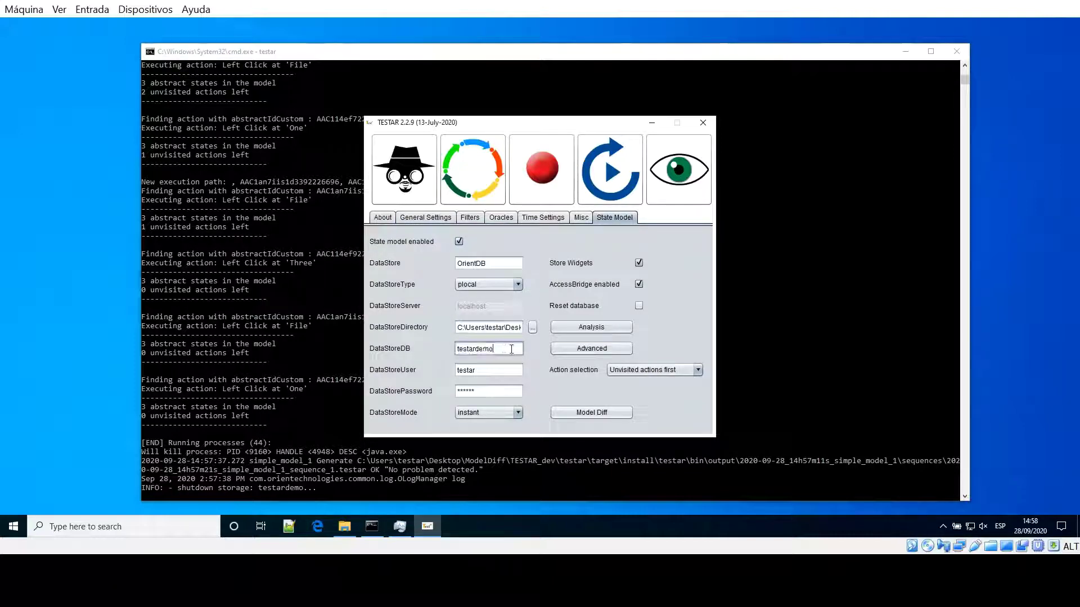
Open the state model analysis and generate a compound graph of simple_model version 1 with the abstract and concrete layers.
click(591, 326)
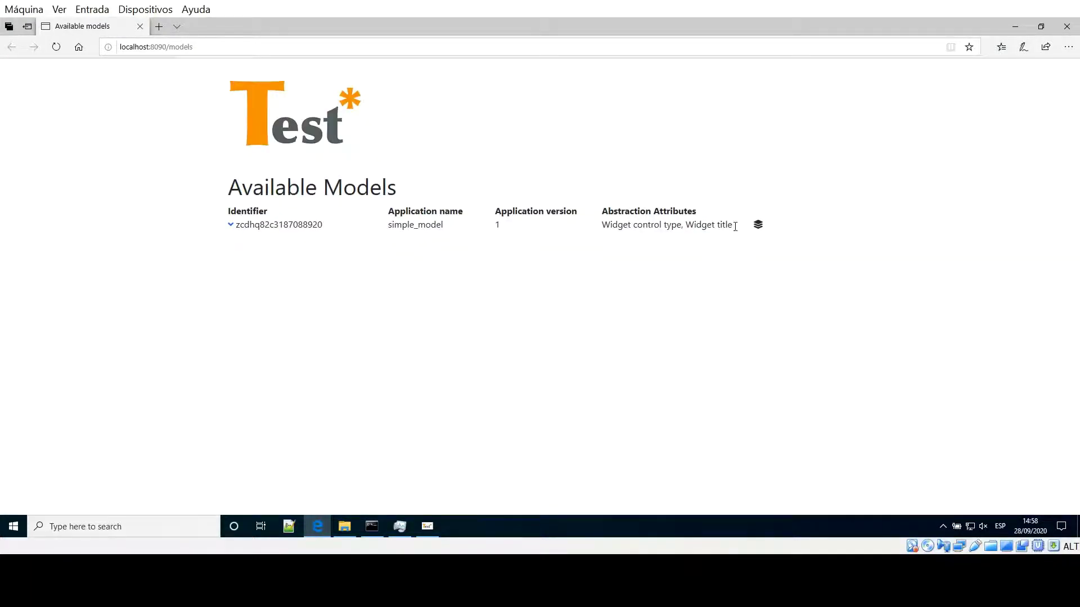
click(758, 224)
click(413, 140)
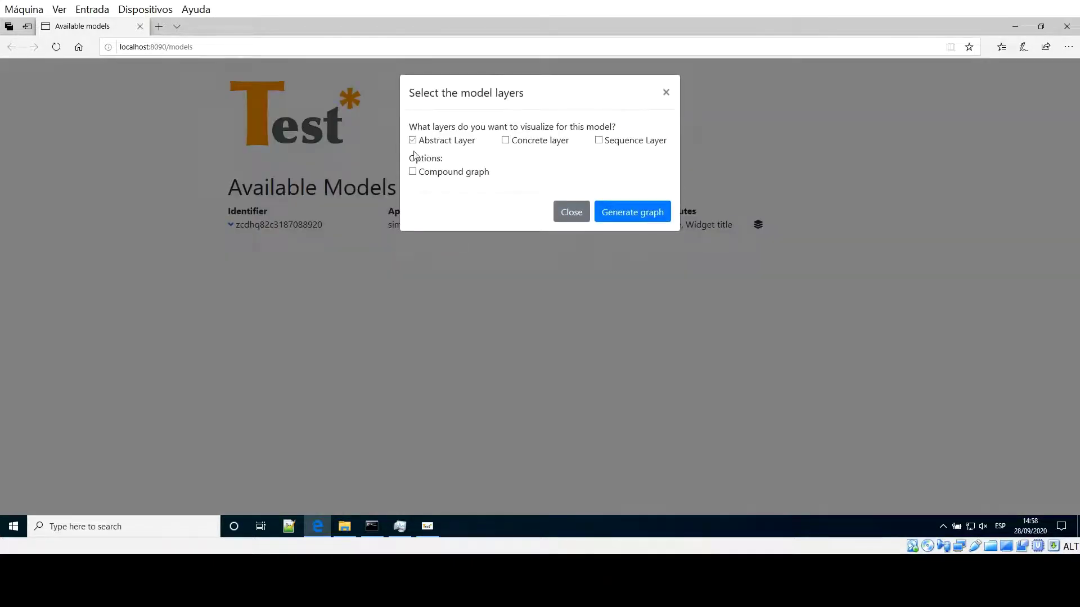
click(414, 172)
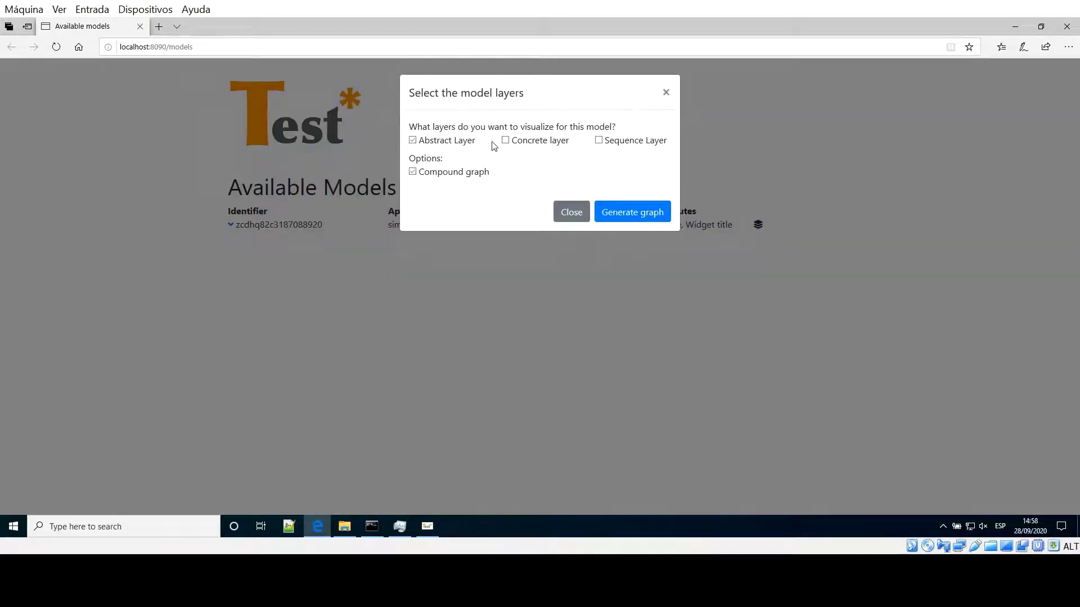
click(645, 212)
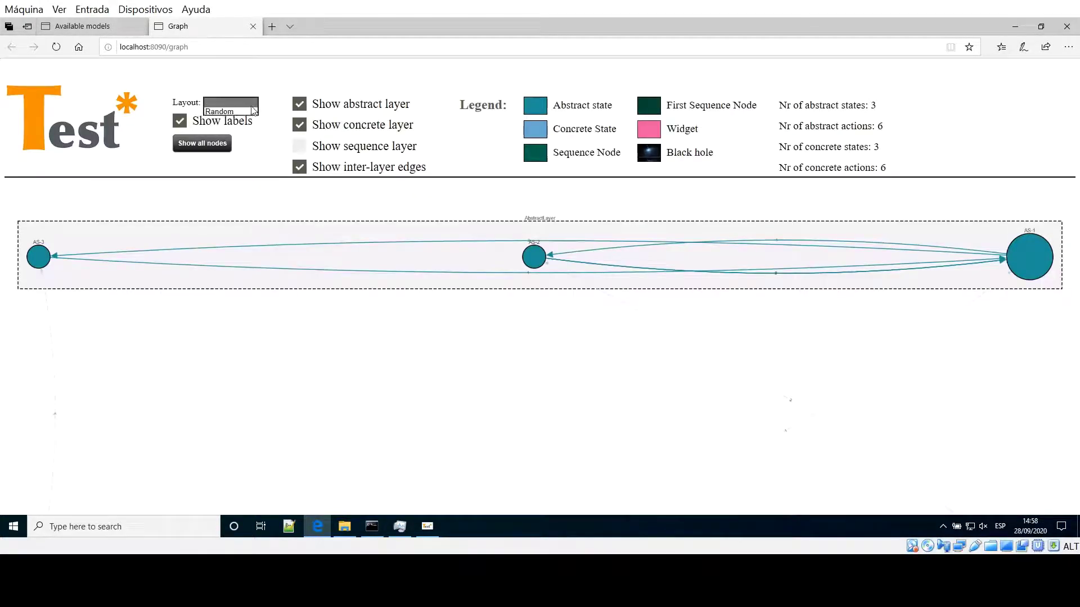
Apply the Cola layout to the graph and open the details of concrete state CS-2.
click(247, 103)
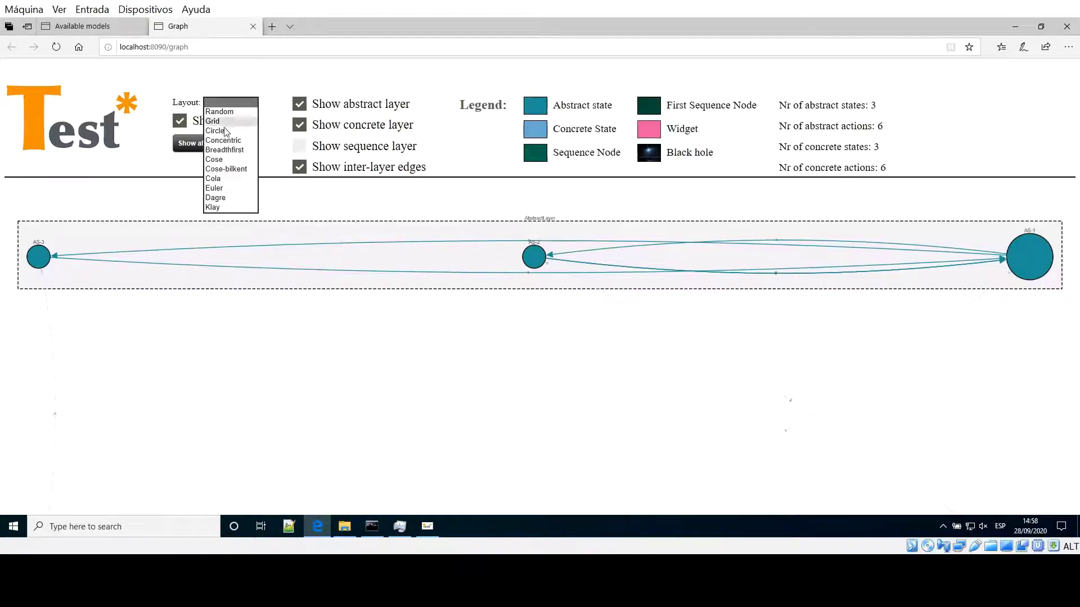
click(220, 178)
click(548, 336)
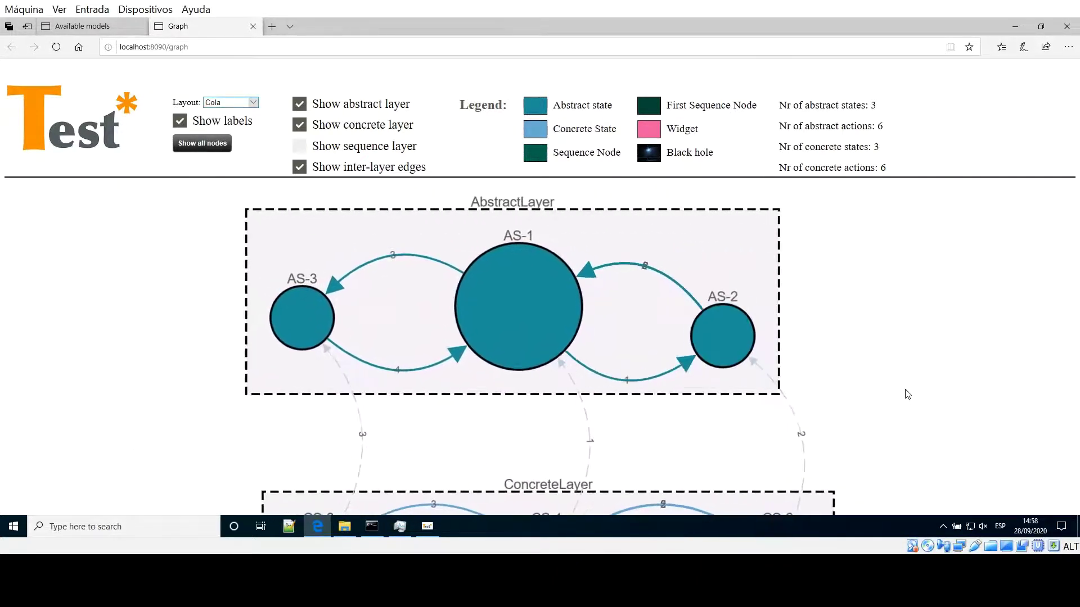
click(666, 441)
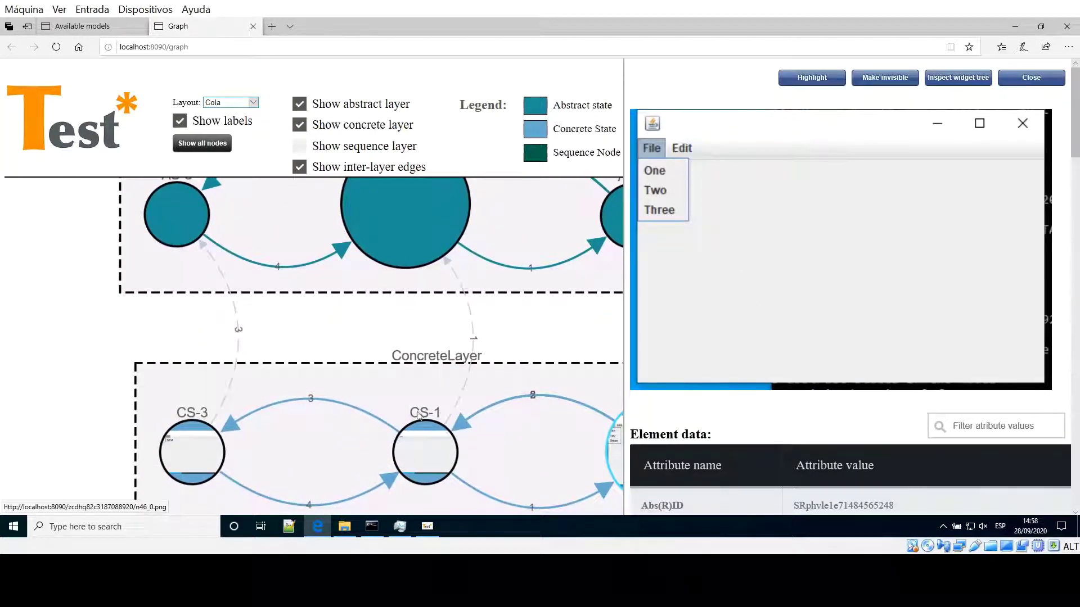
Inspect concrete state CS-3 in the graph and check the application version of simple_model in the available models list.
click(189, 451)
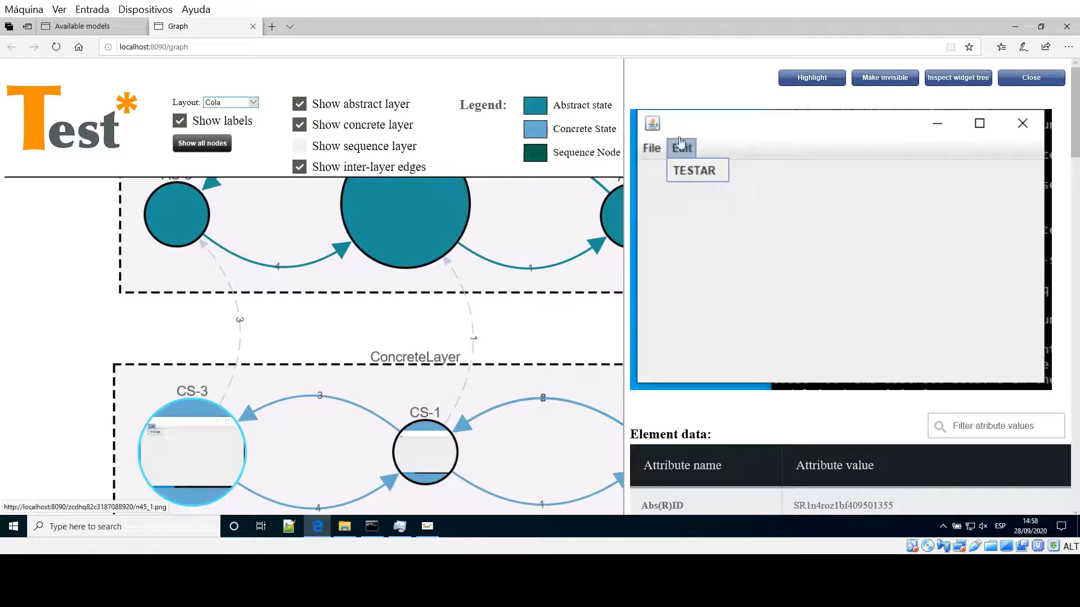
click(82, 26)
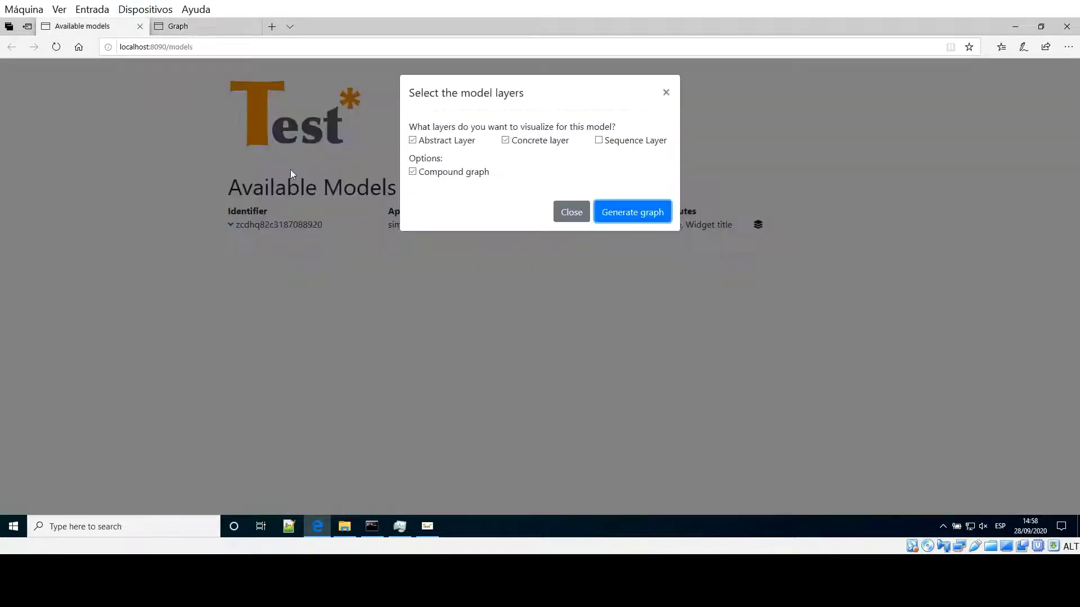
click(666, 94)
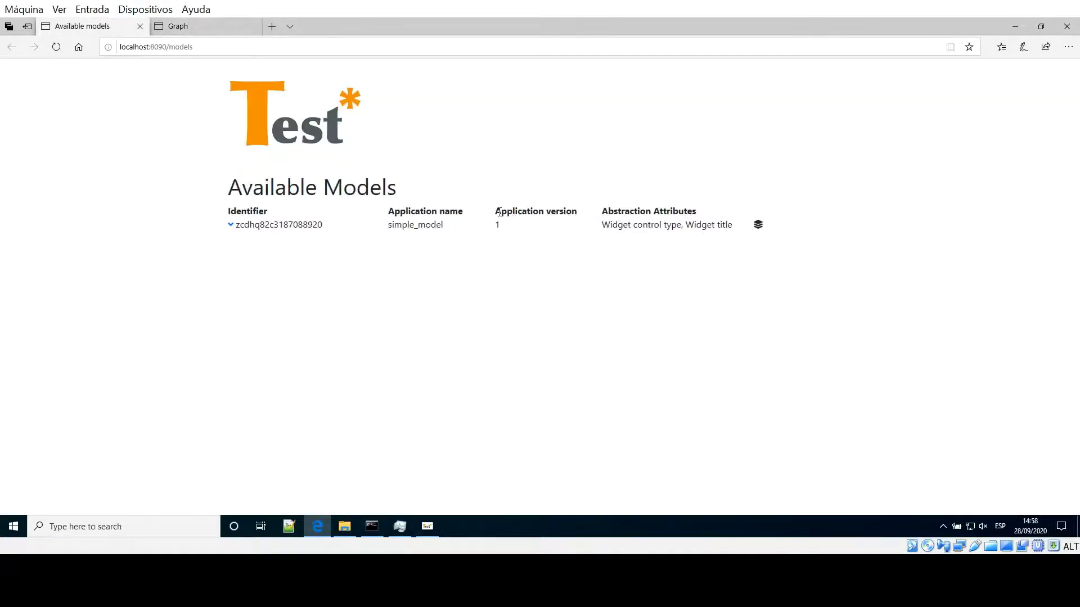
drag(496, 211, 579, 215)
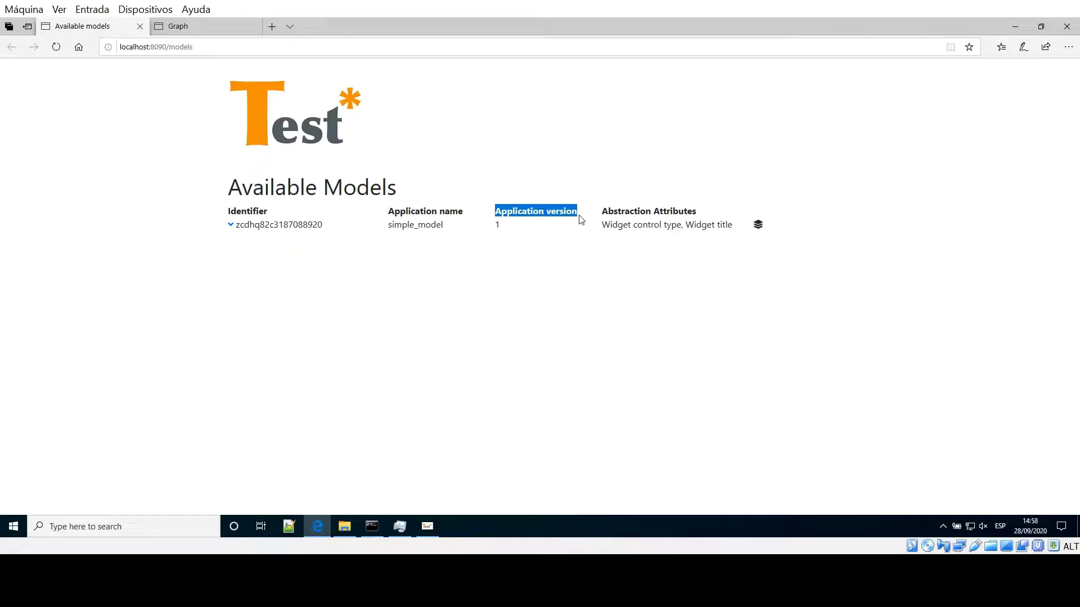
click(501, 228)
double_click(501, 228)
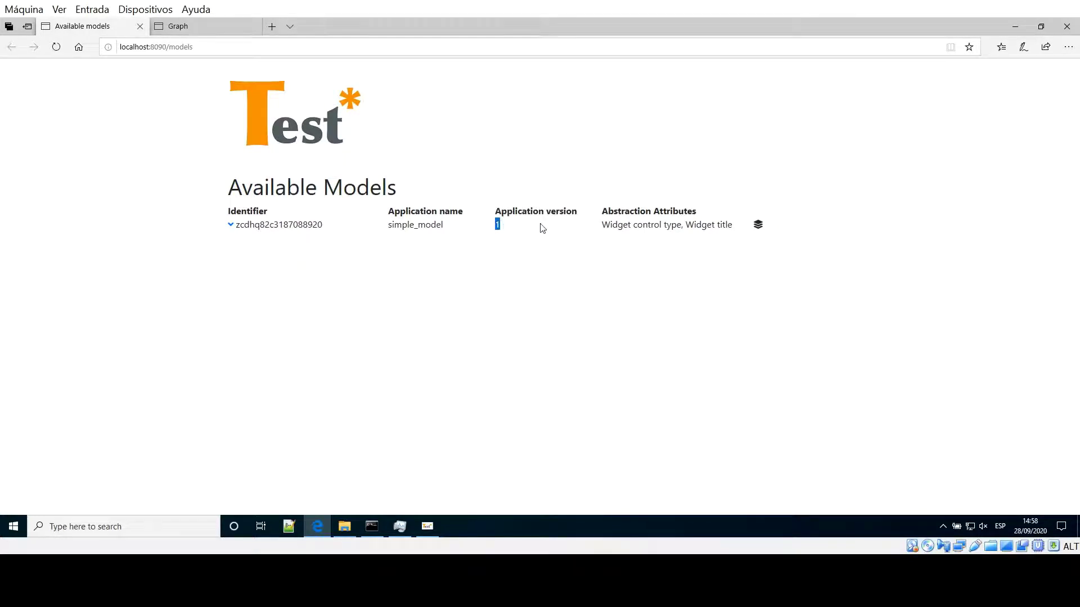
Close the browser with all its tabs and exit TESTAR.
click(1067, 27)
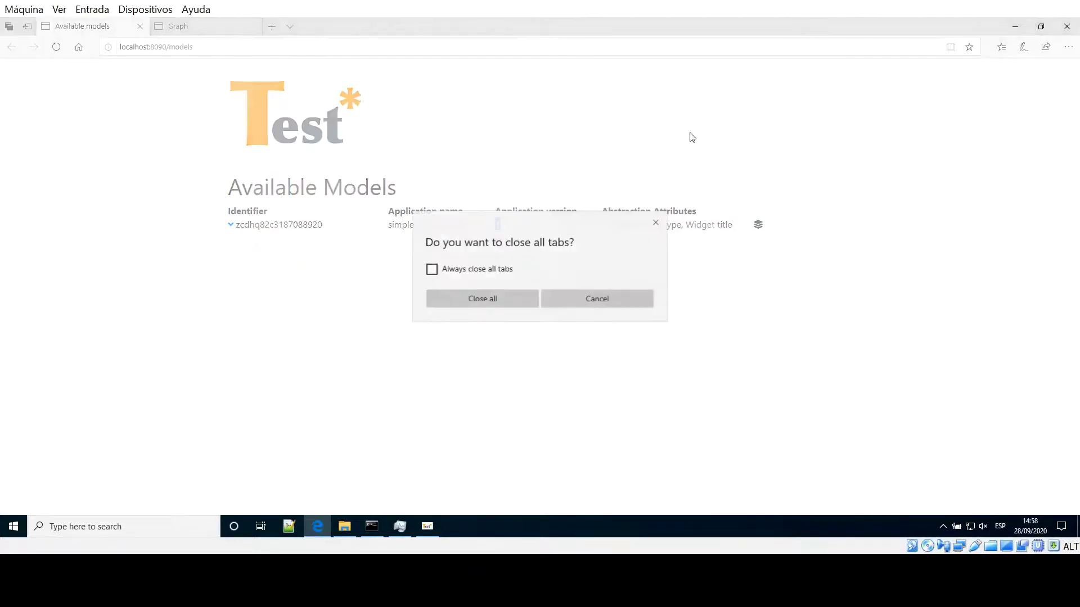
click(468, 300)
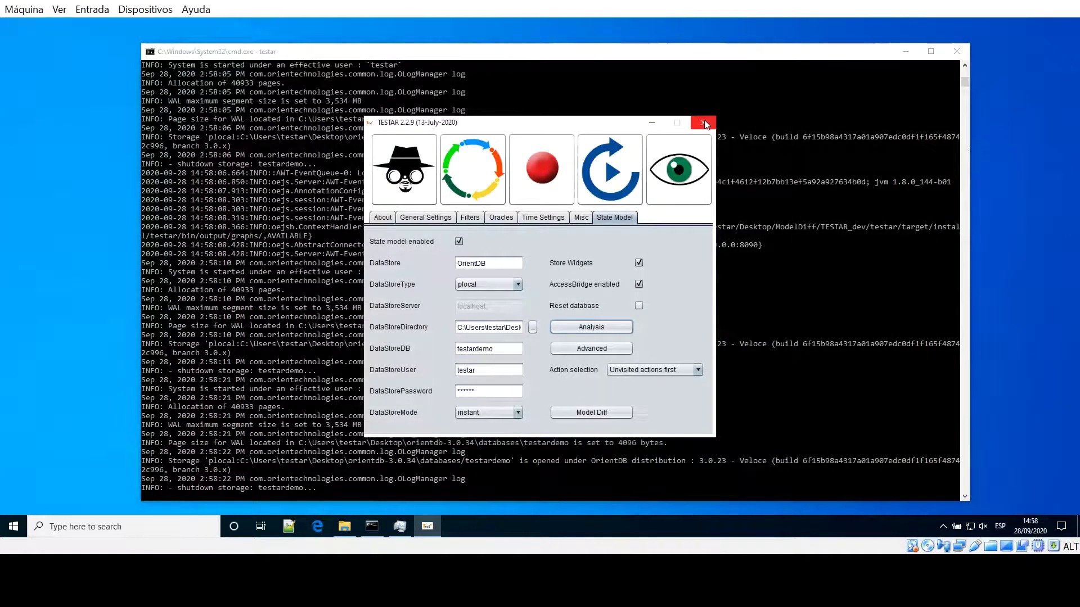
click(703, 123)
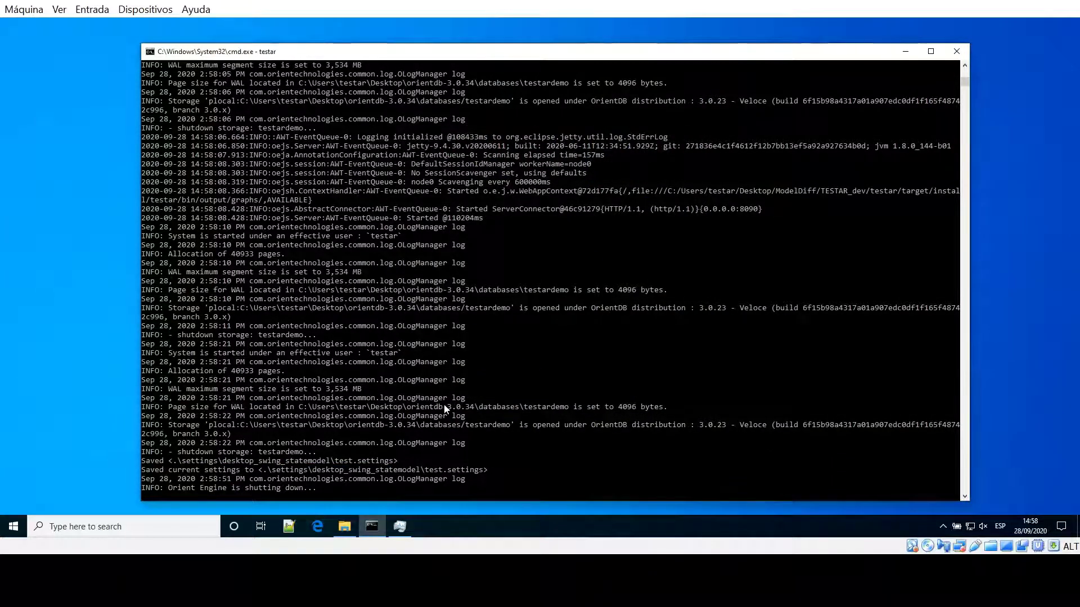
Open test.settings from the desktop_swing_statemodel folder inside TESTAR's settings directory.
click(345, 527)
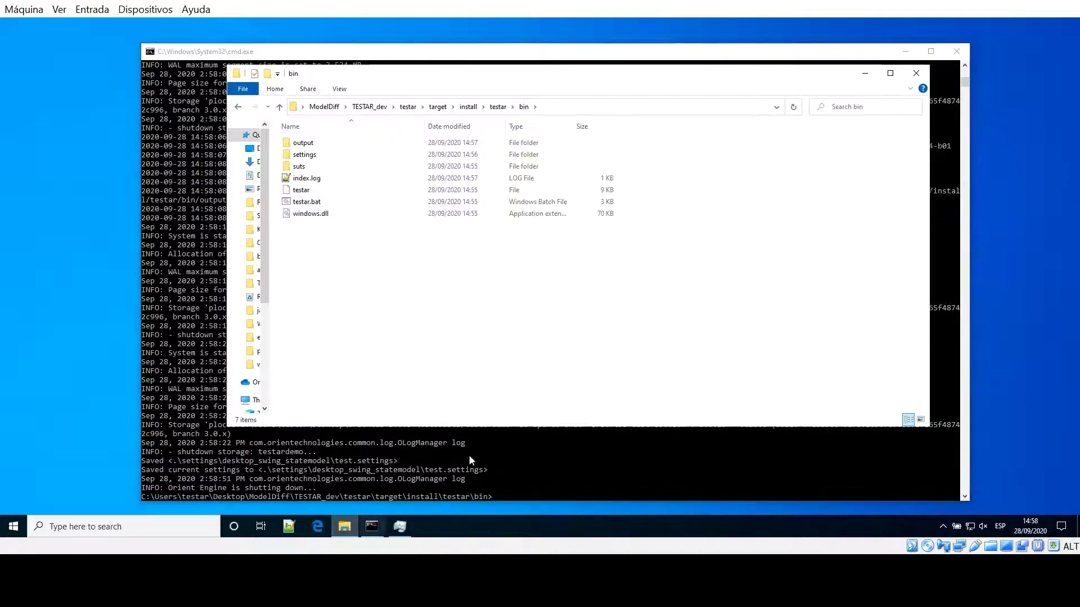
double_click(306, 155)
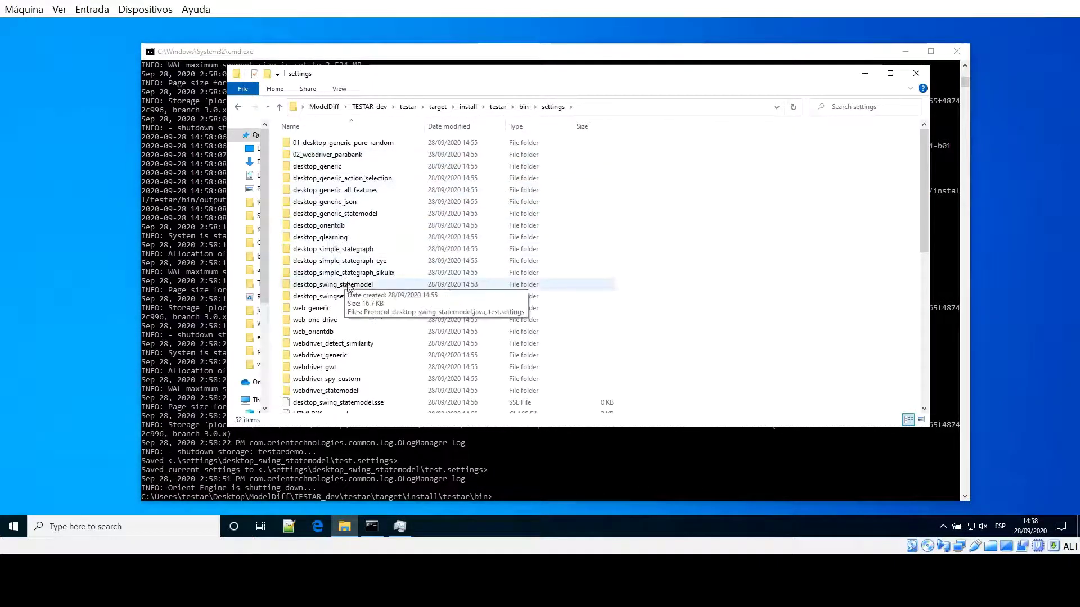
double_click(349, 287)
double_click(314, 155)
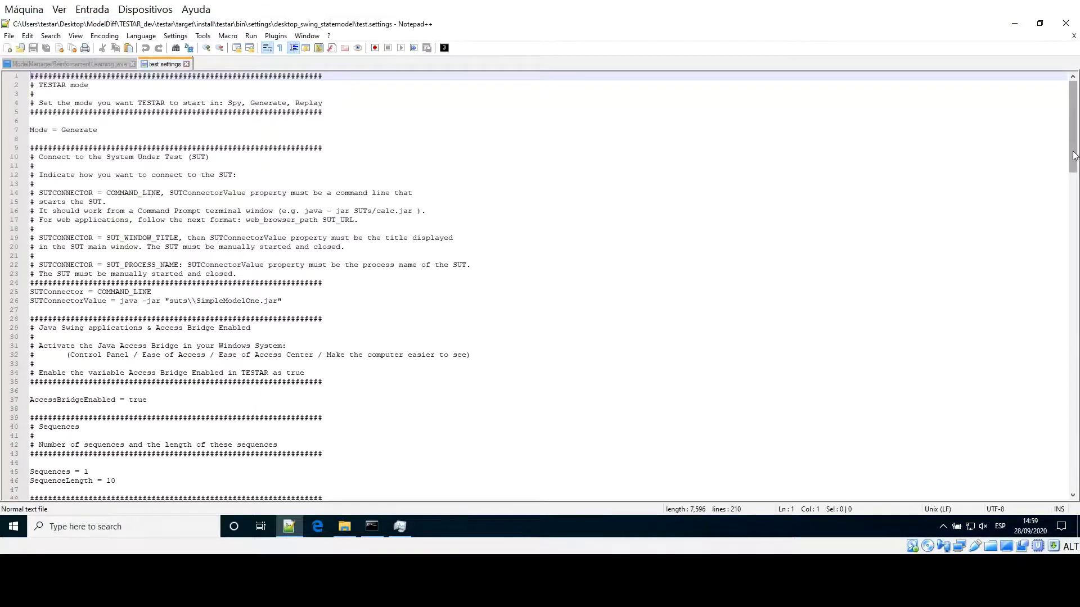
Find the previous state model difference settings in test.settings and copy the name StateModelDifferenceAutomaticReport.
drag(1072, 155, 1075, 384)
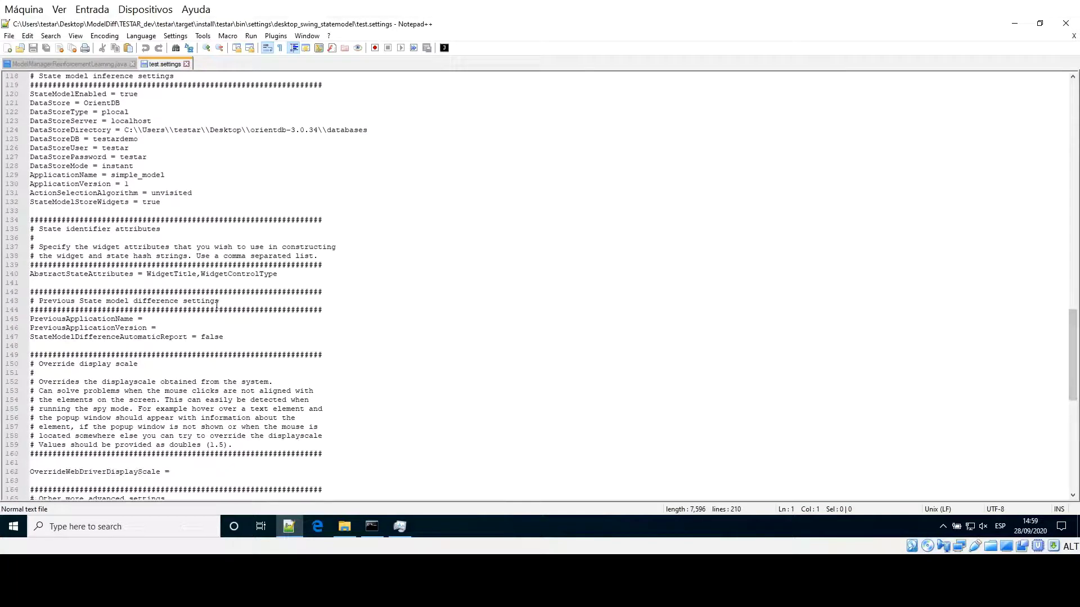
drag(40, 301, 218, 301)
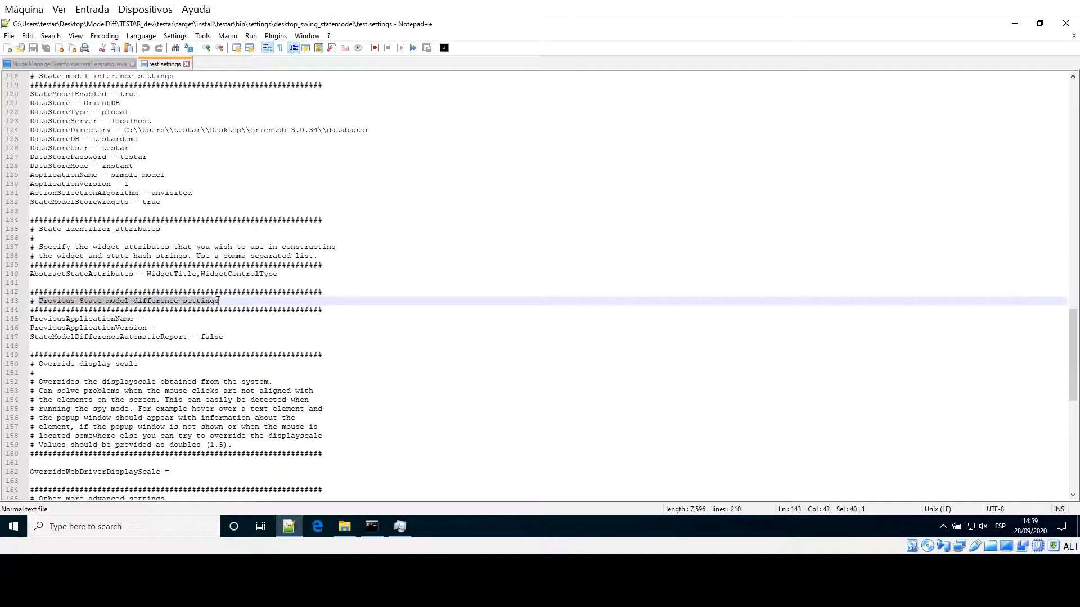
double_click(101, 339)
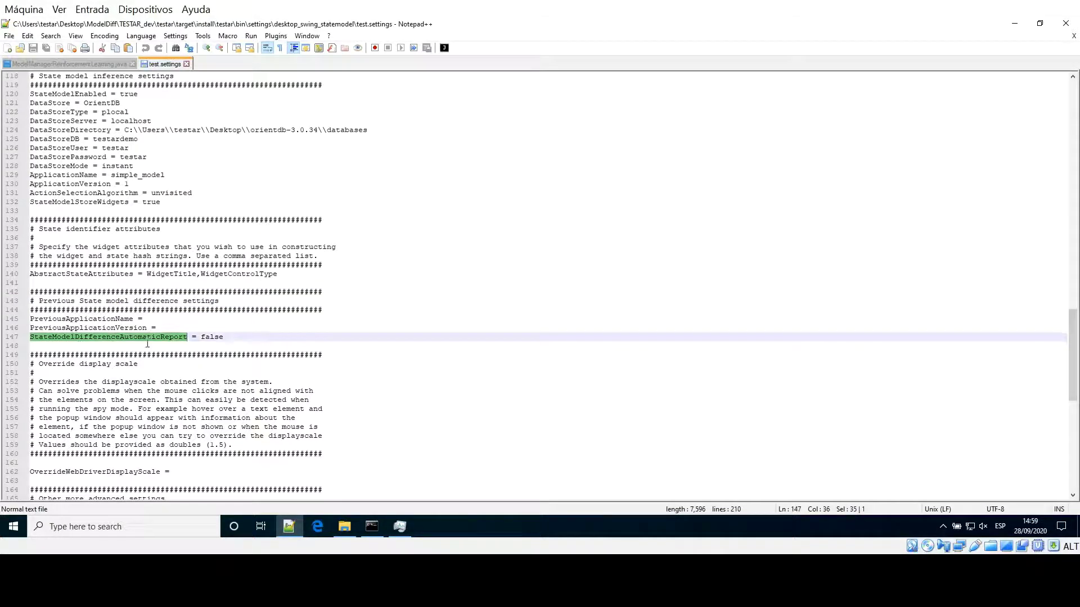
double_click(211, 337)
double_click(155, 338)
key(ctrl+c)
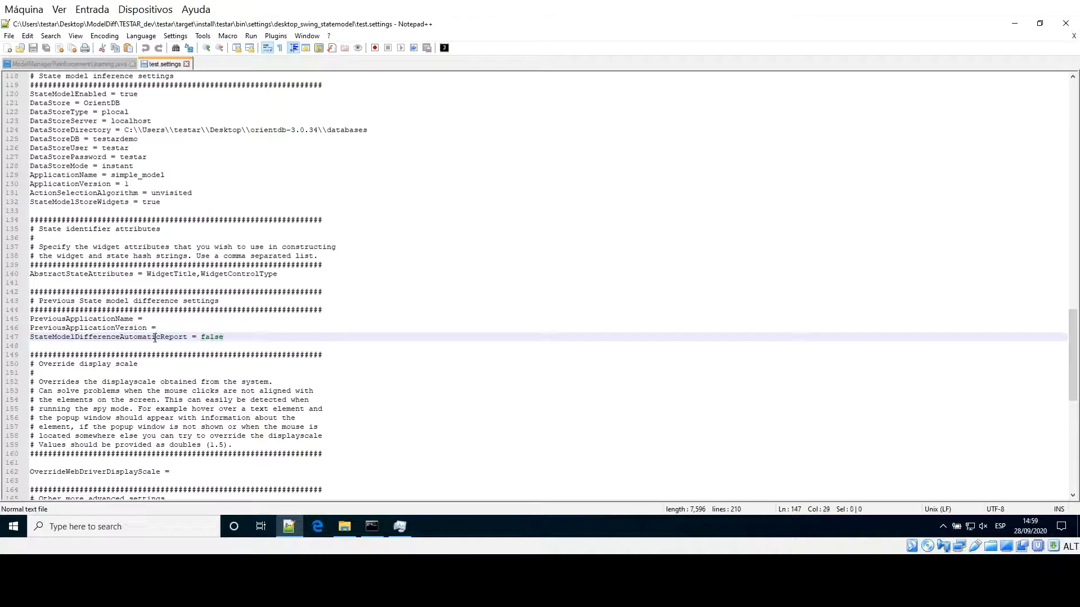
Set StateModelDifferenceAutomaticReport to true, save test.settings and close the editor.
double_click(203, 337)
text(tru)
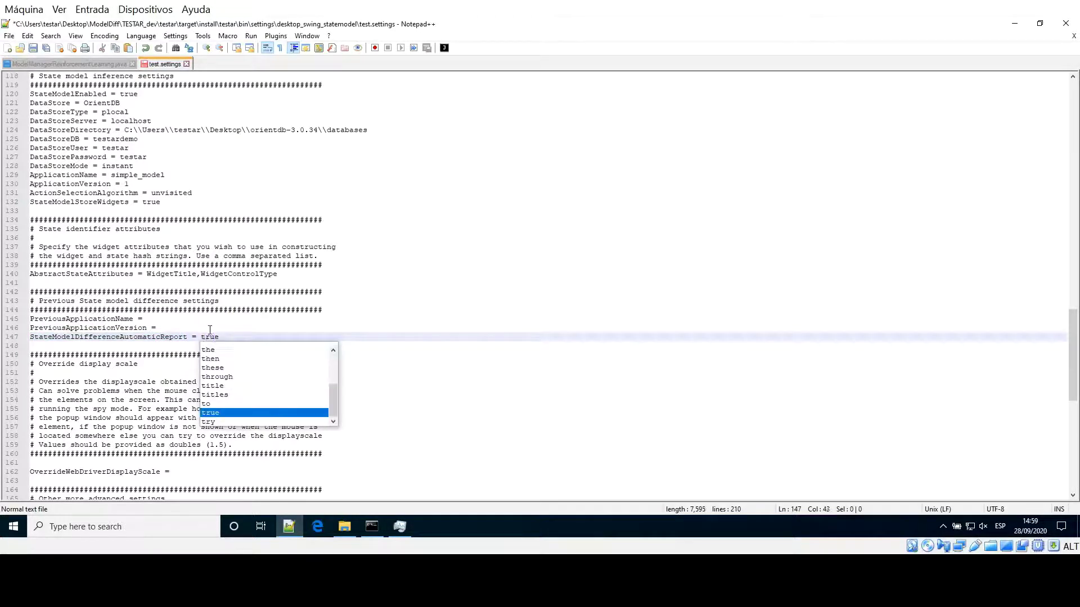
text(e)
click(31, 50)
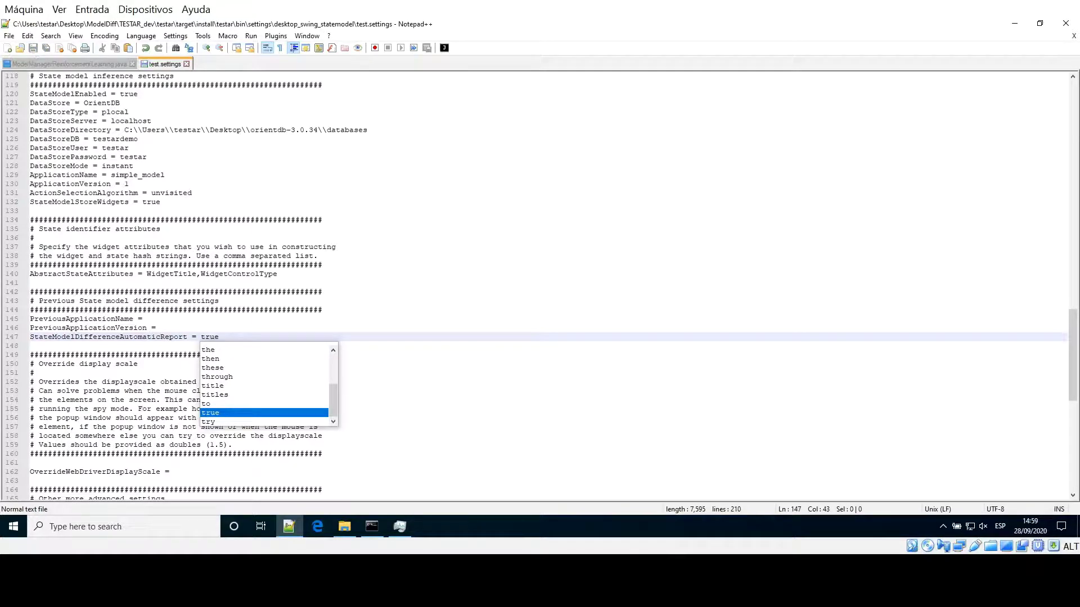
click(1065, 23)
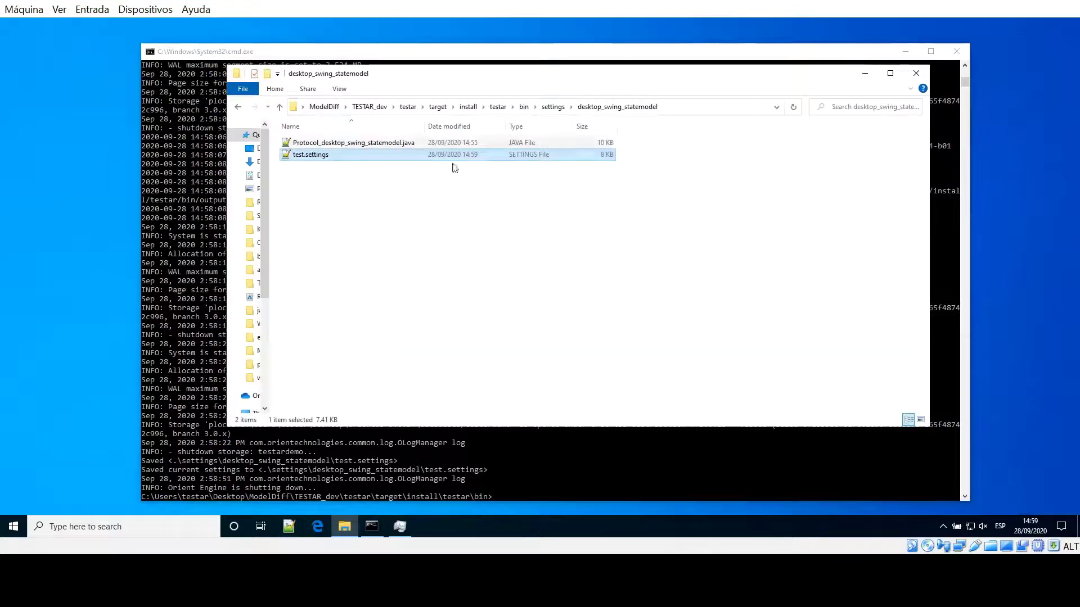
Launch TESTAR from the command prompt with the argument StateModelDifferenceAutomaticReport=true.
click(865, 73)
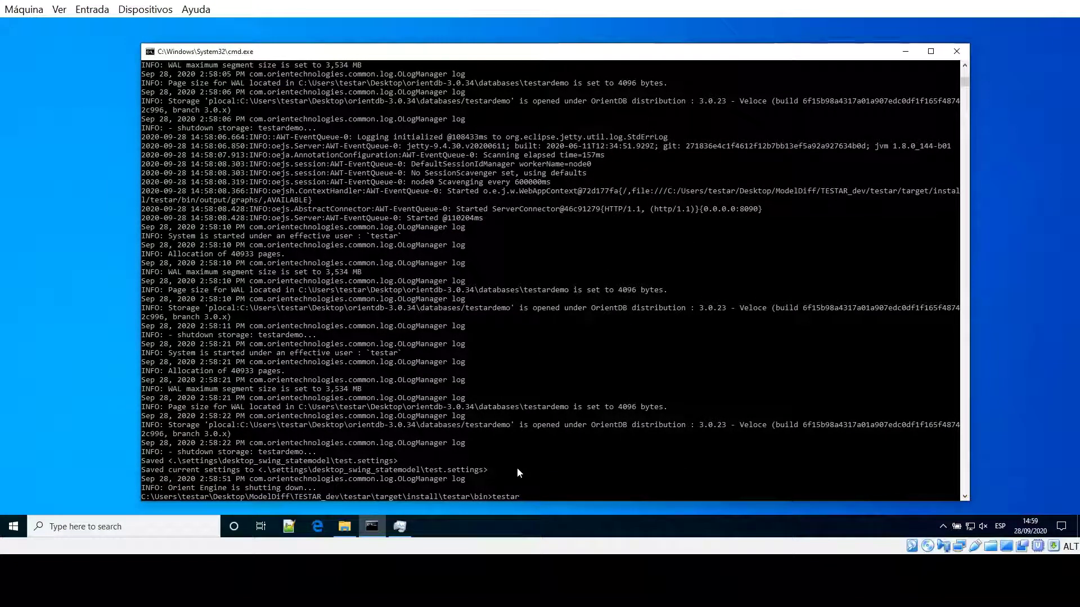
key(ctrl+v)
text(=)
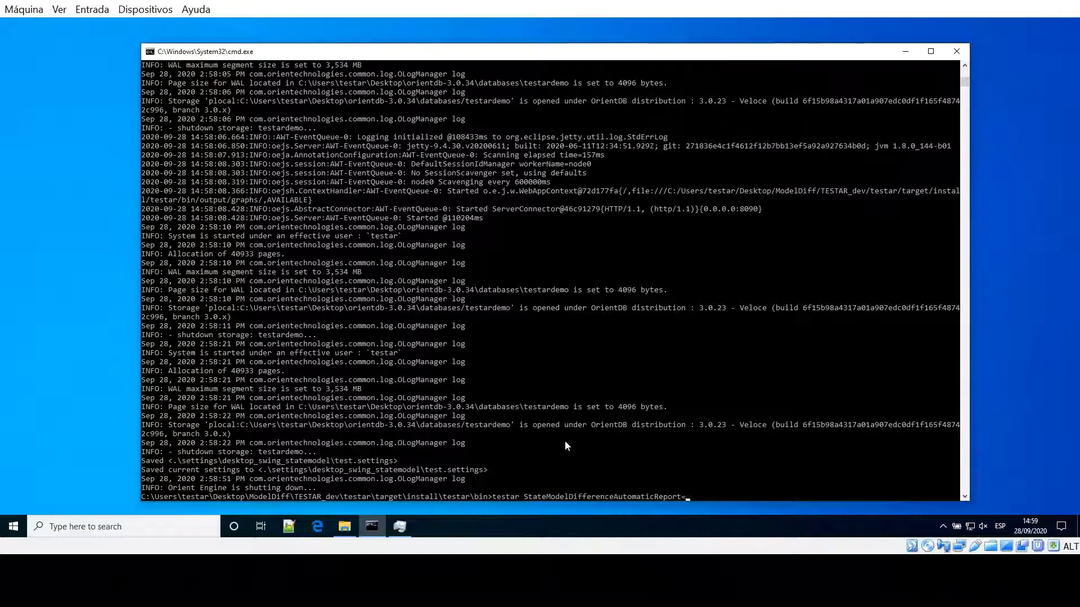
text(true)
scroll(669, 426, down, 4)
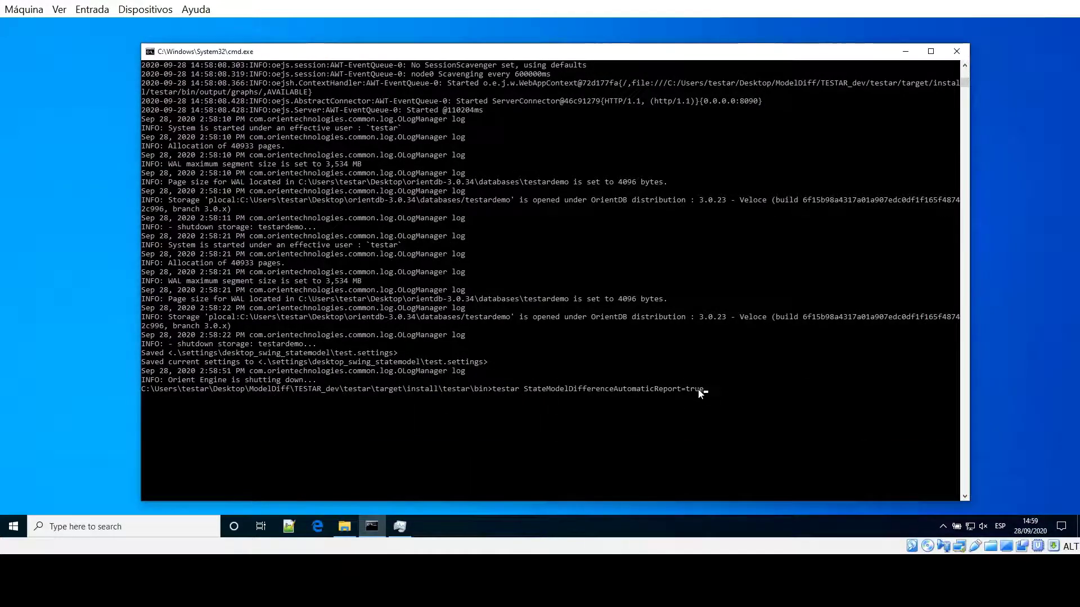
key(Return)
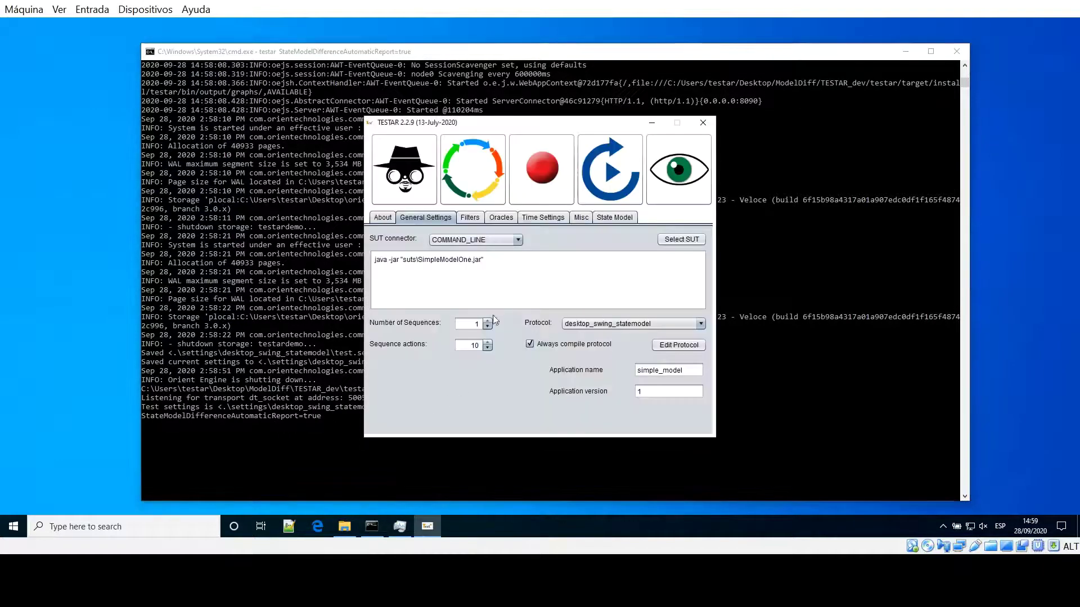
Change the SUT command to run SimpleModelTwo.jar and set the sequence actions to 20.
click(471, 259)
key(BackSpace)
key(BackSpace)
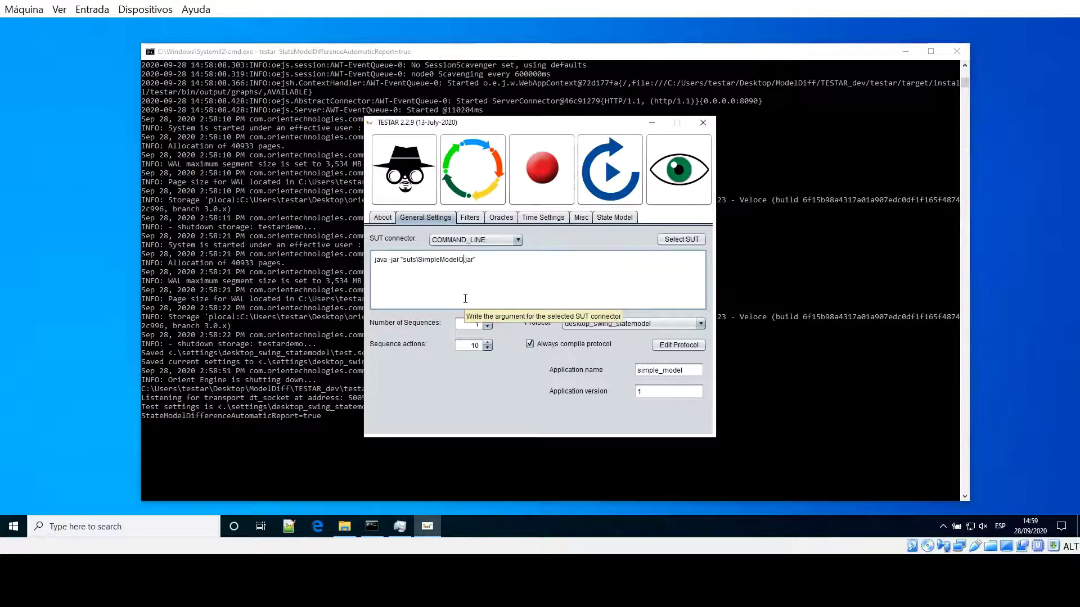
text(Two)
click(474, 344)
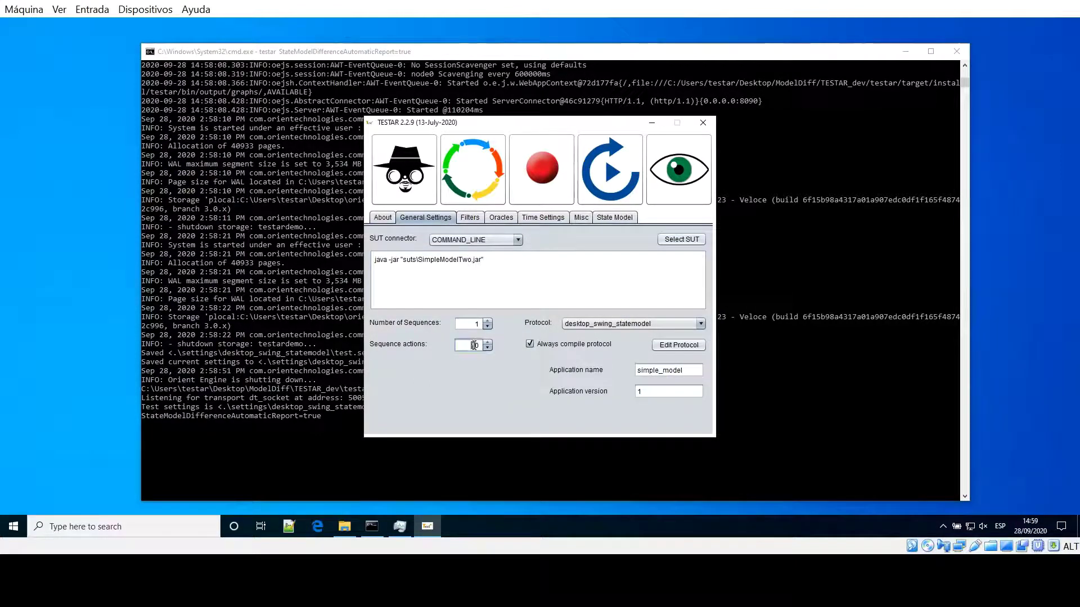
Check the state model settings and set the application version to 2 in the general settings.
click(615, 217)
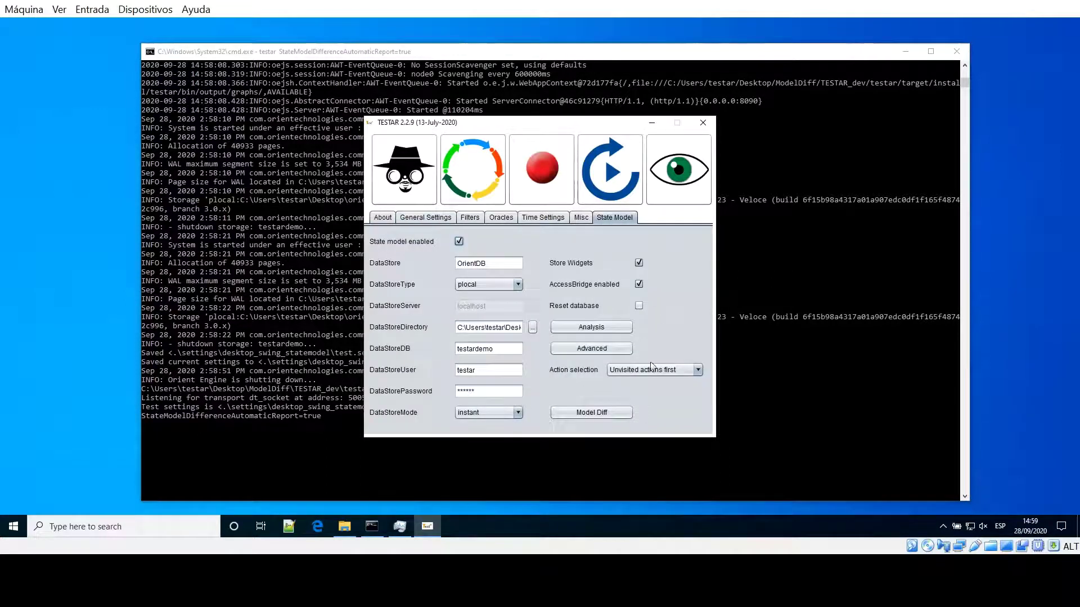
click(425, 218)
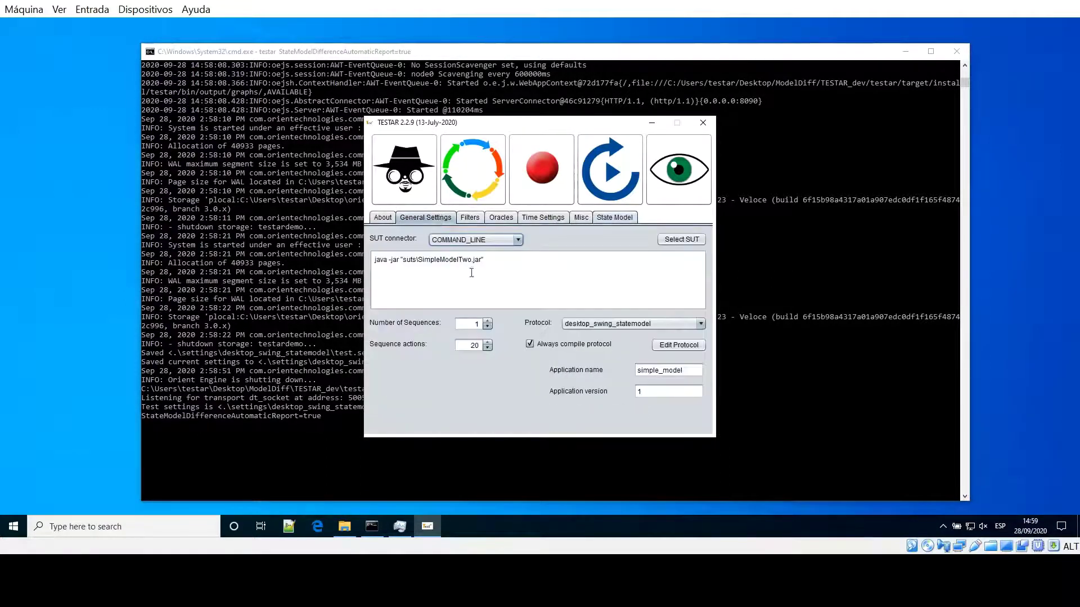
mouse_move(648, 391)
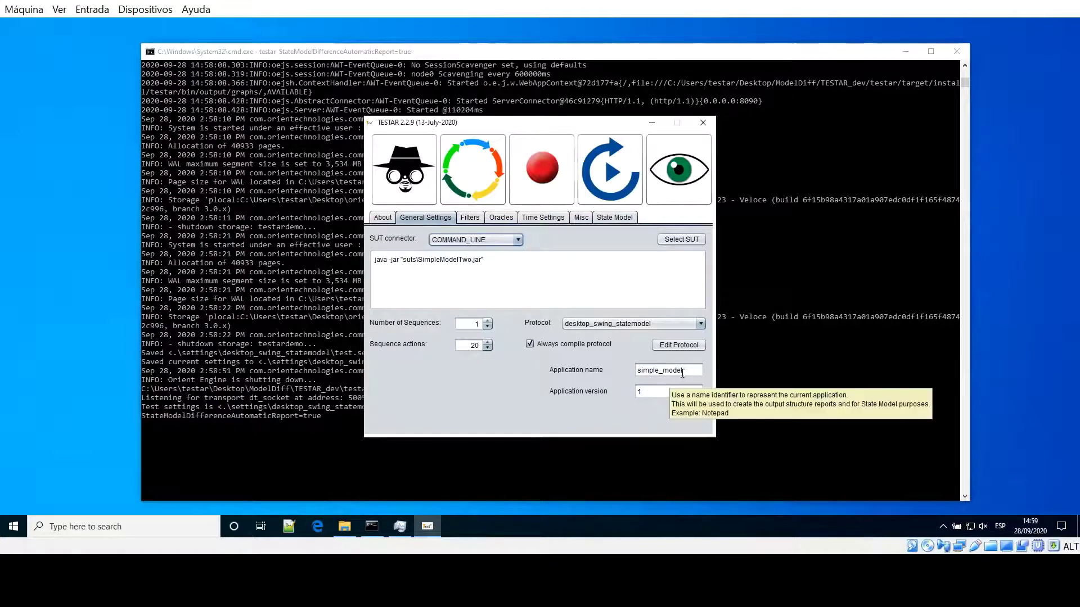
drag(648, 391, 636, 392)
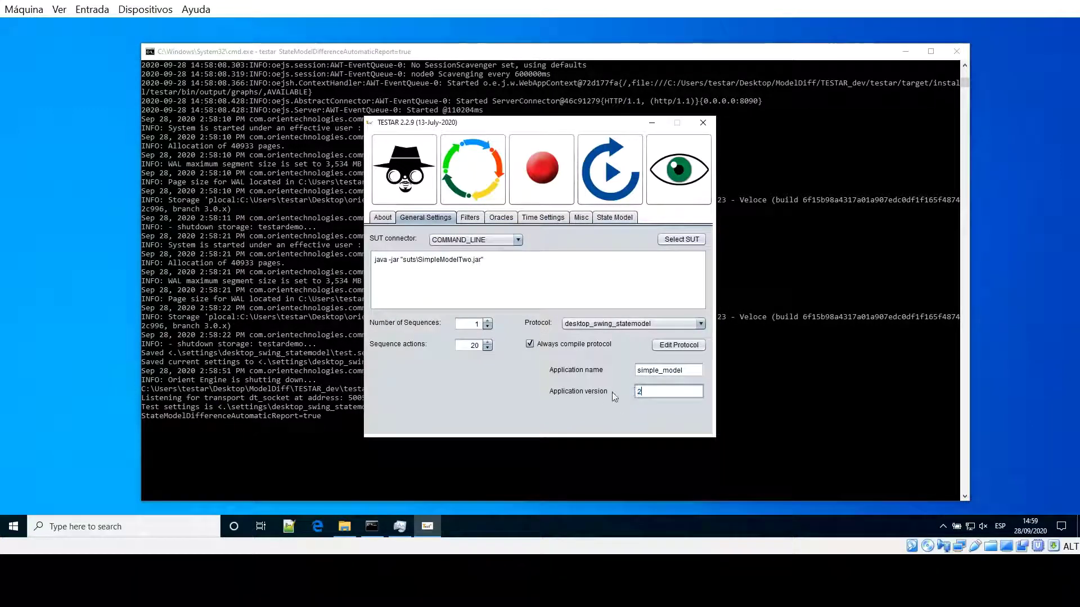
Run TESTAR in Generate mode on SimpleModelTwo.jar to infer the version 2 state model.
drag(487, 126, 533, 124)
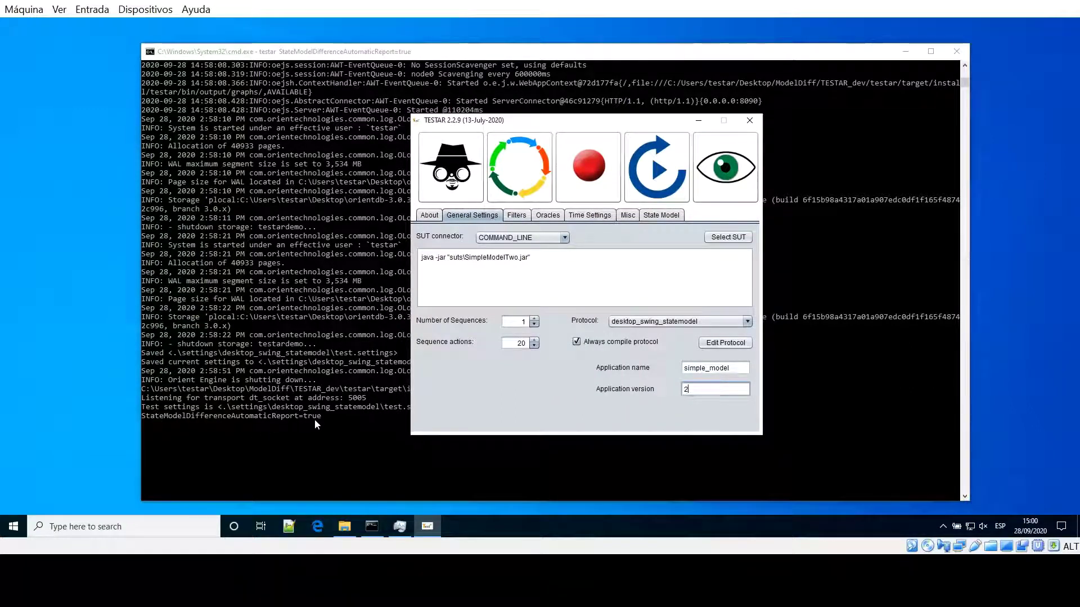
drag(504, 123, 419, 123)
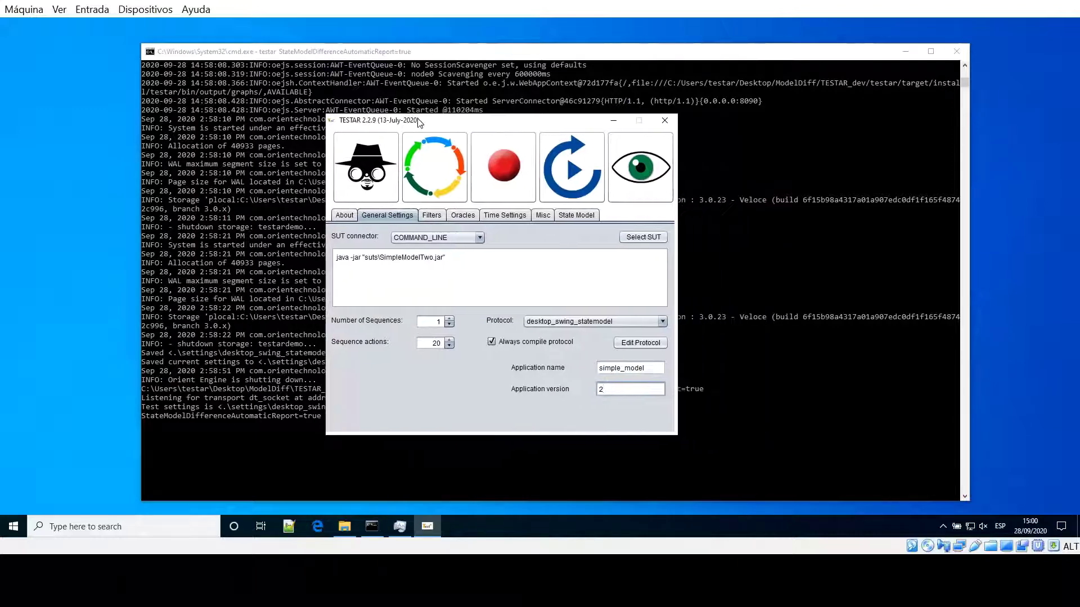
click(429, 175)
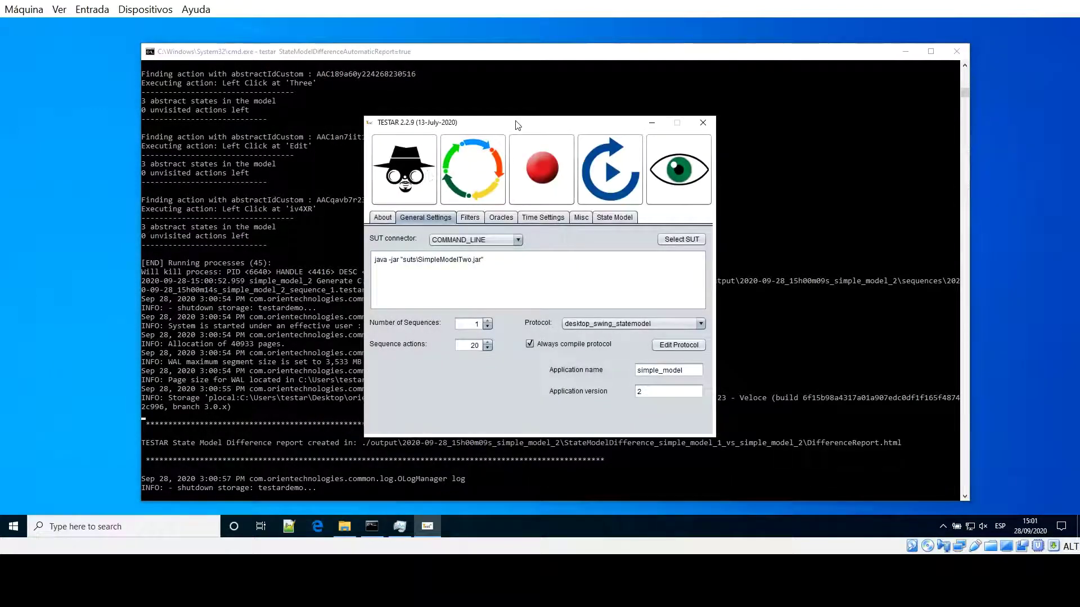
Exit TESTAR and review the difference report path and the executed actions in the console log.
drag(517, 125, 542, 91)
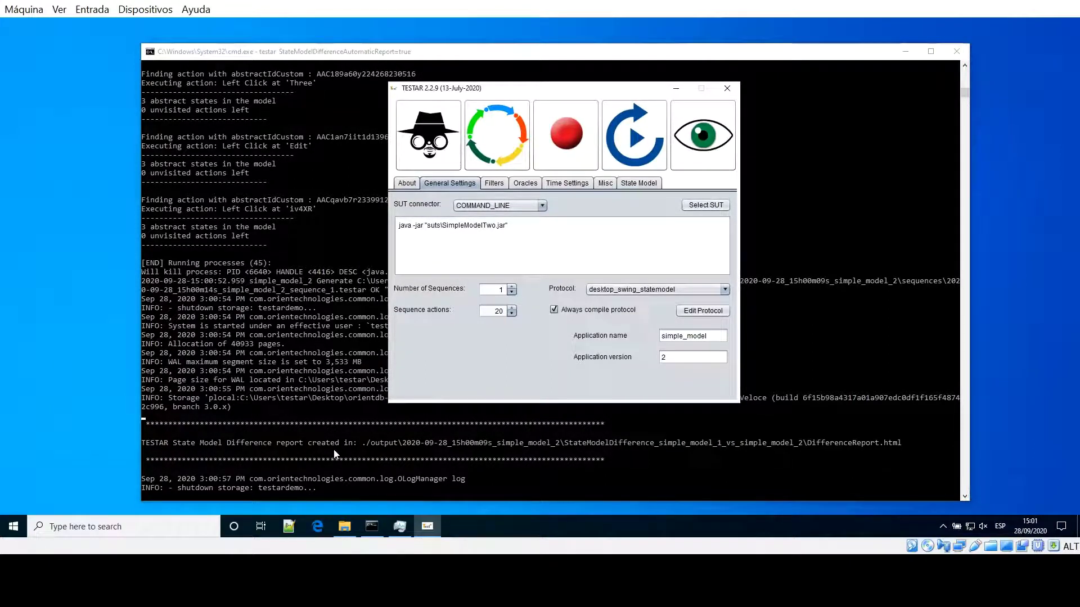
click(727, 90)
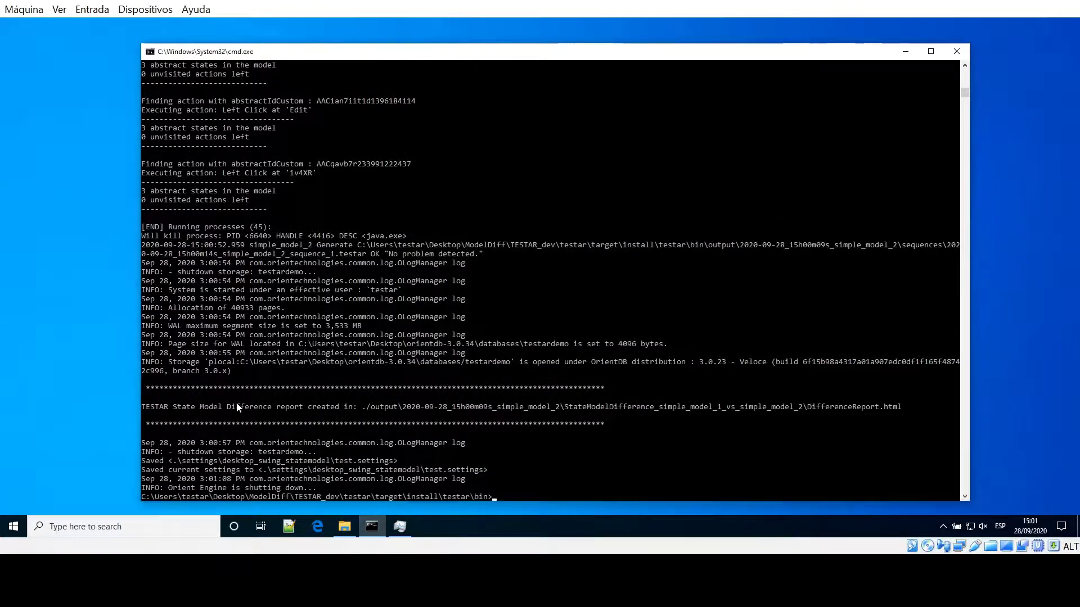
scroll(259, 413, up, 9)
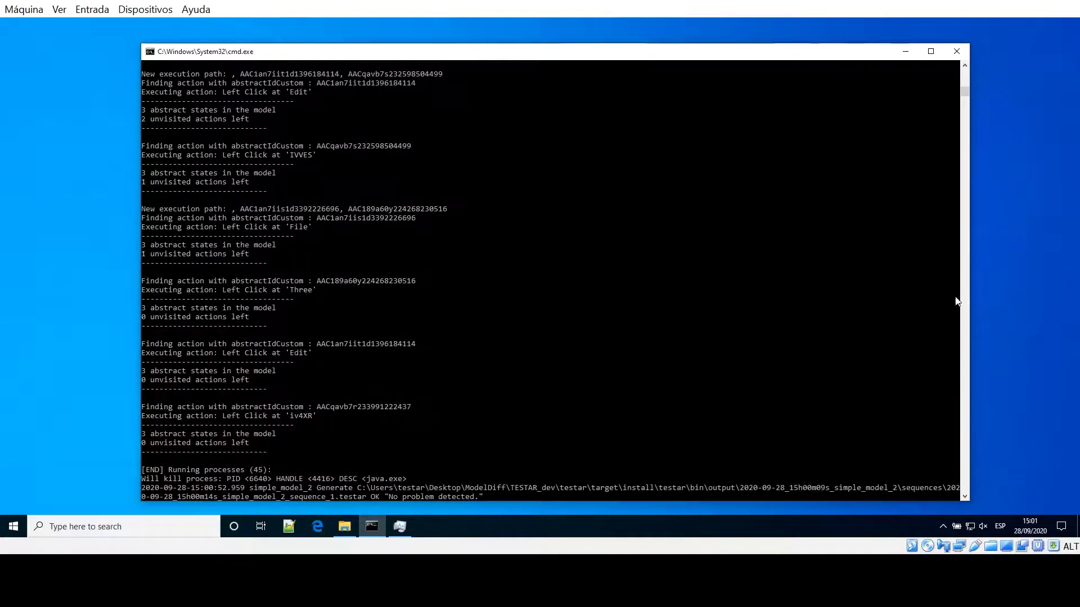
scroll(417, 318, up, 13)
scroll(392, 326, up, 12)
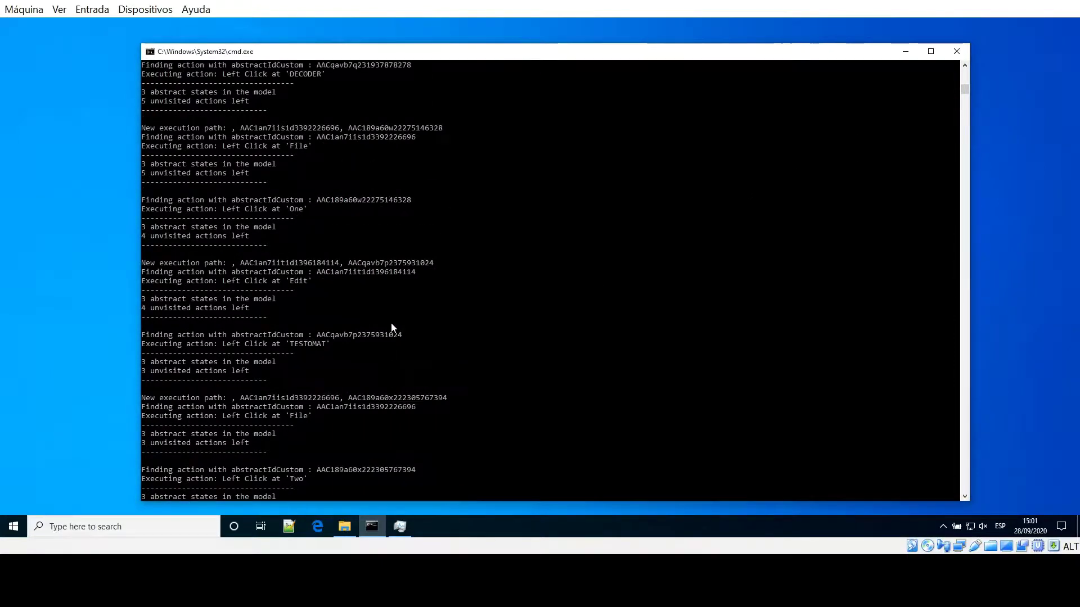
Check in the console log that StateModelDifferenceAutomaticReport=true was applied and locate the path of the State Model Difference report.
scroll(392, 328, up, 15)
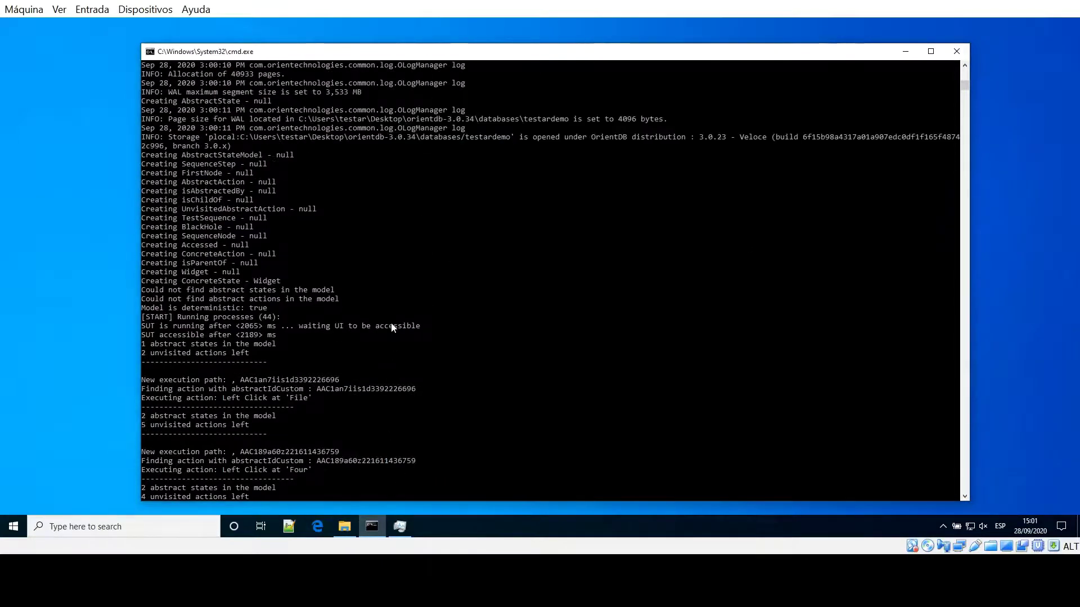
scroll(392, 327, up, 5)
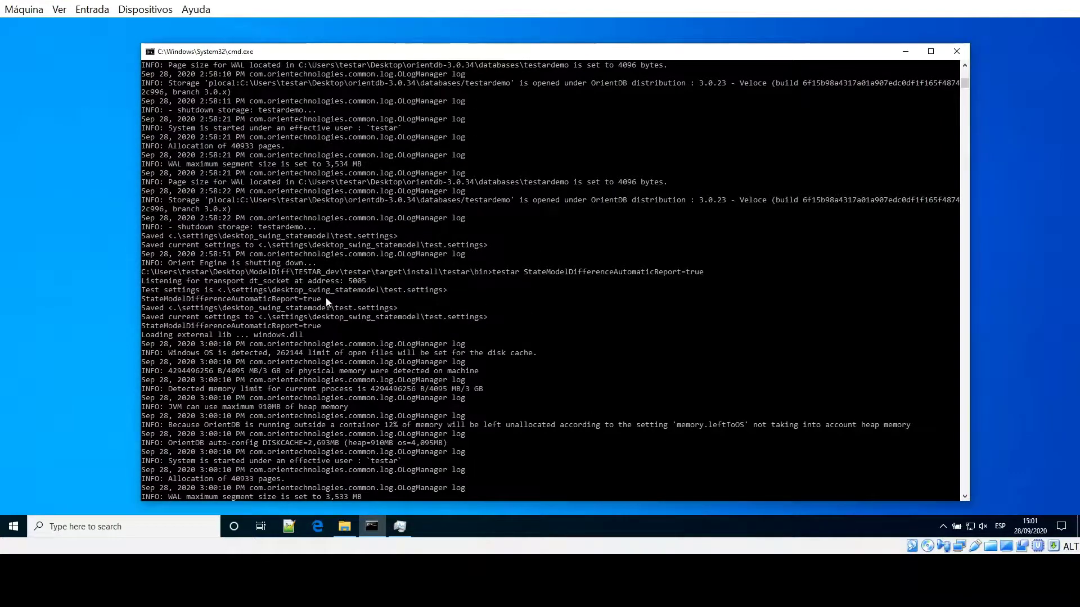
drag(325, 298, 145, 300)
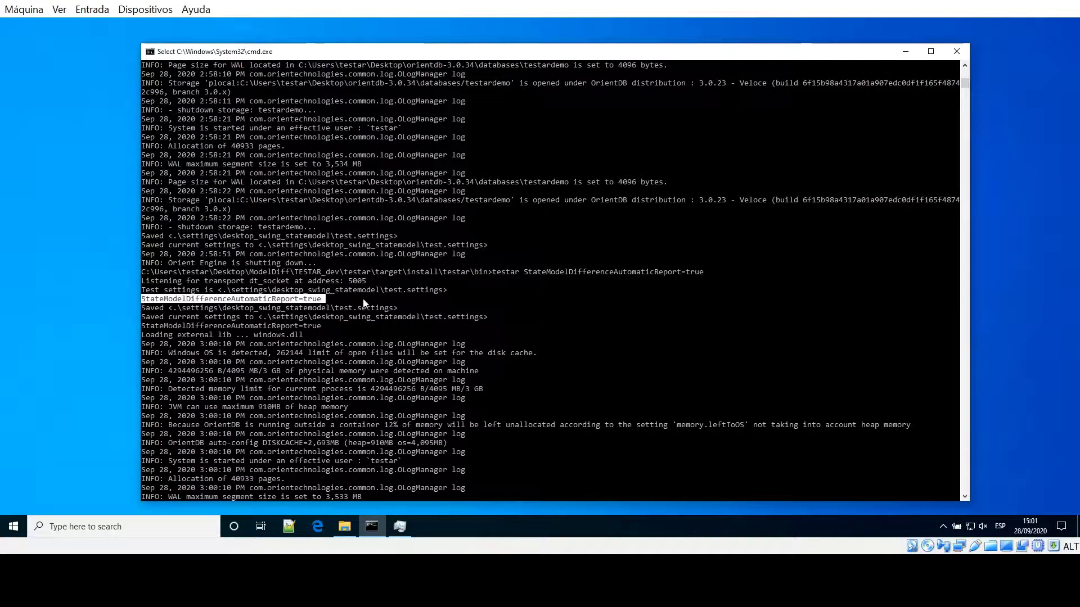
right_click(732, 261)
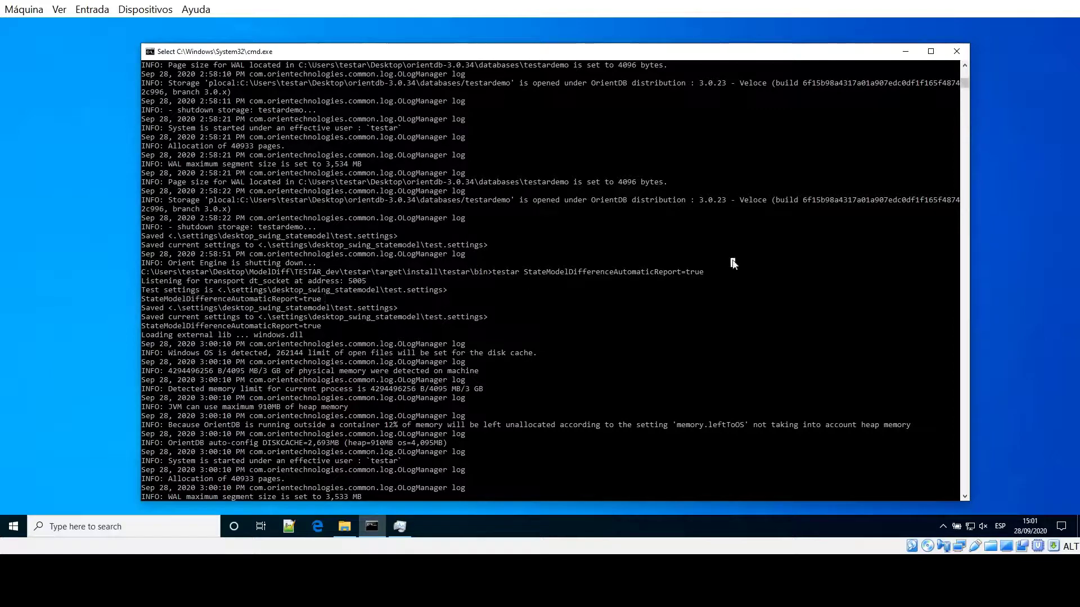
key(Return)
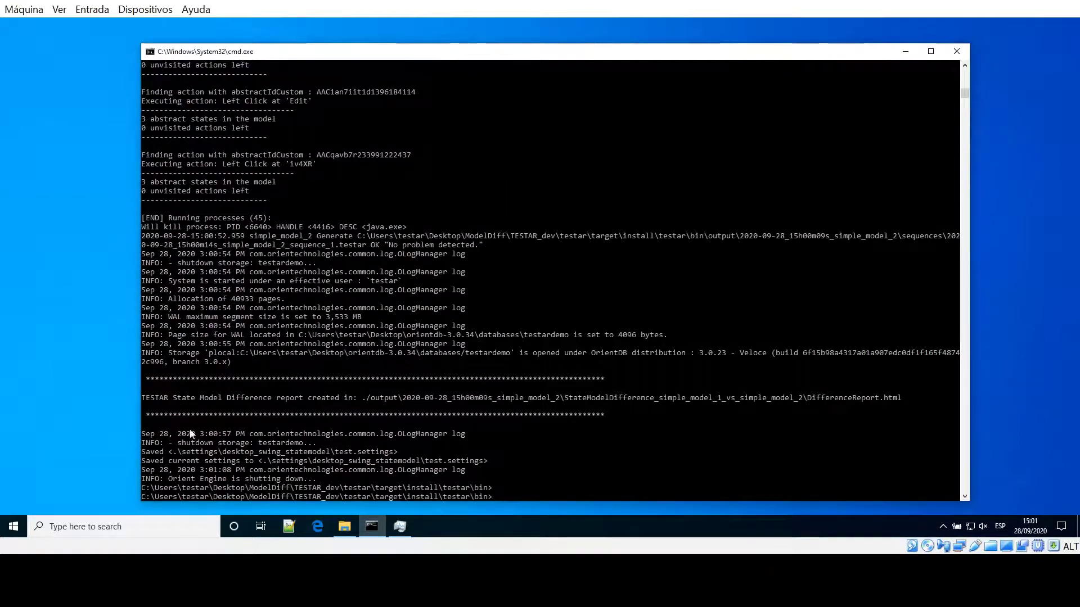
drag(143, 403, 351, 403)
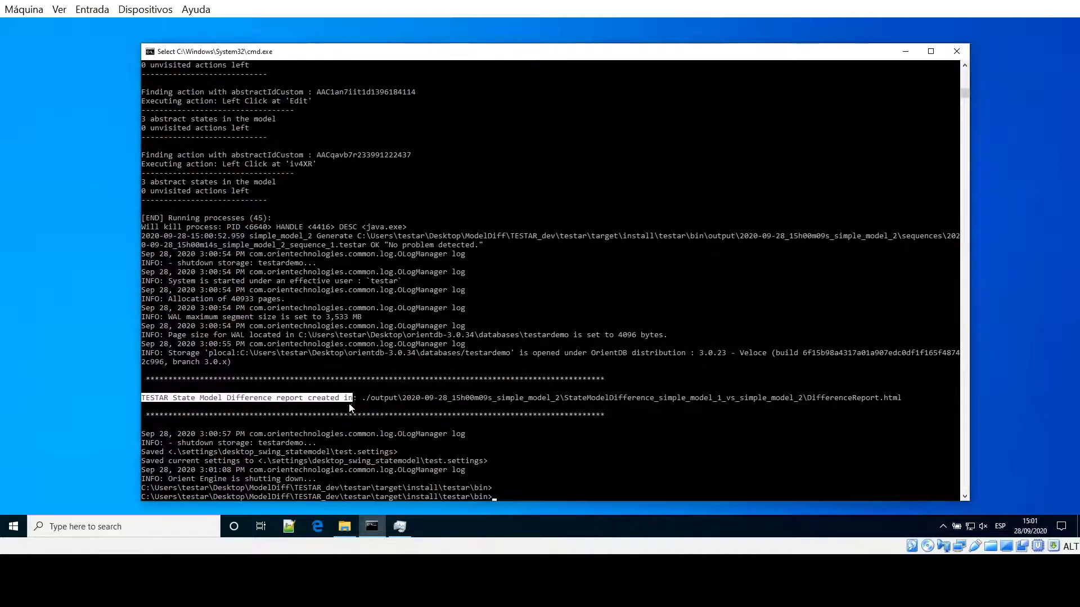
click(350, 406)
Switch to File Explorer, open the output folder under testar's bin directory, and shorten the window to uncover the report path in the console.
click(345, 527)
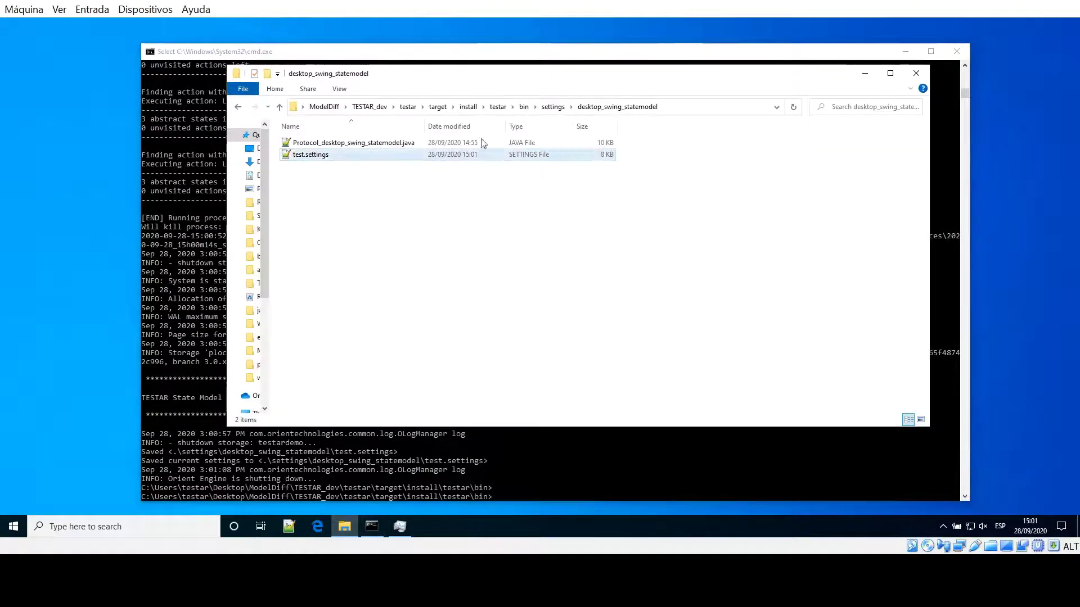
click(524, 106)
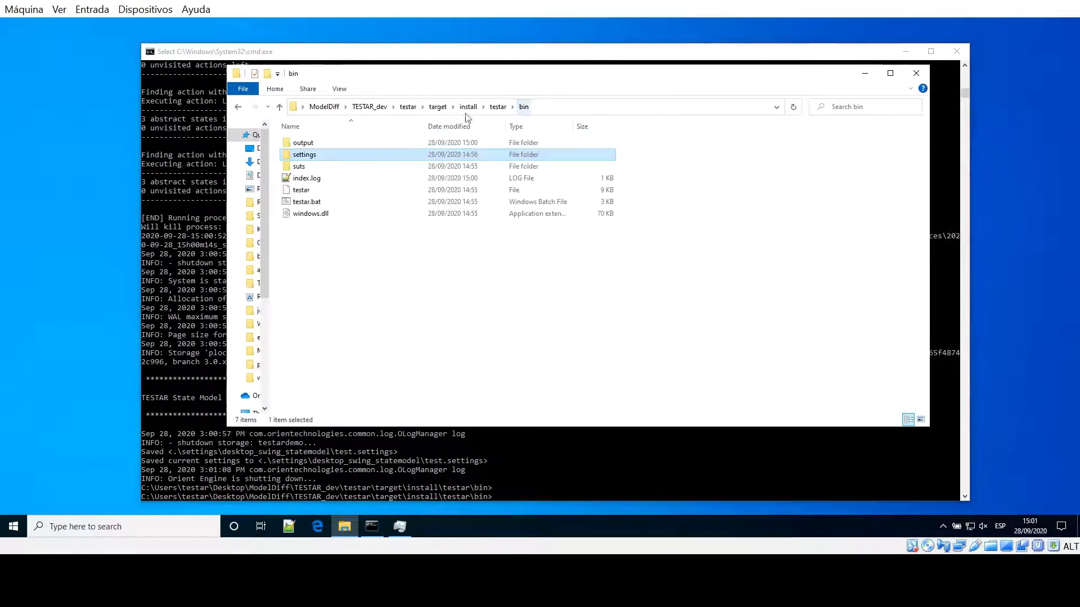
click(313, 144)
double_click(313, 144)
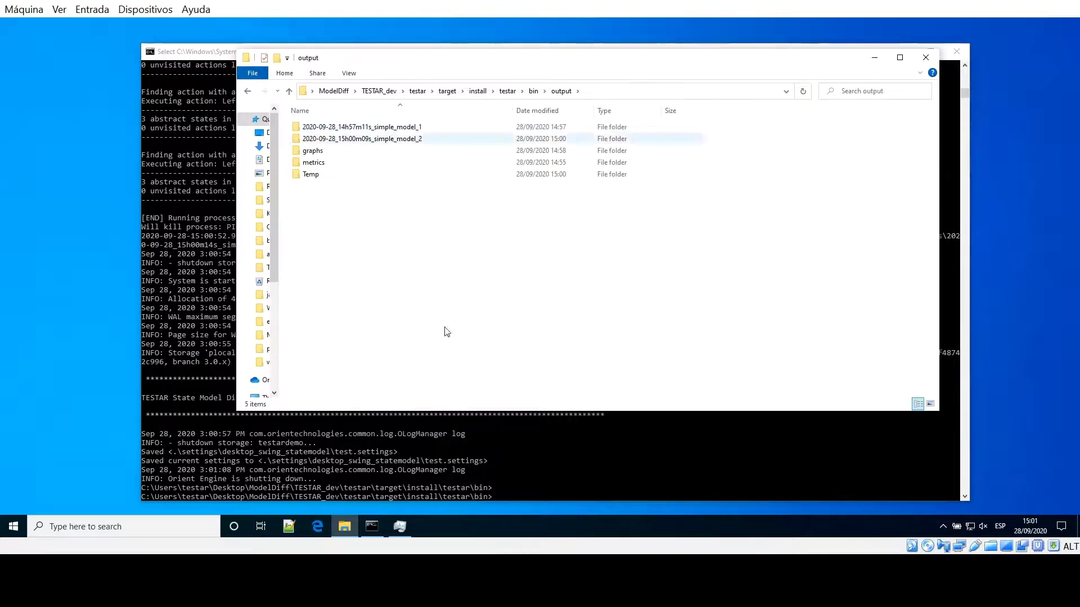
drag(459, 411, 465, 343)
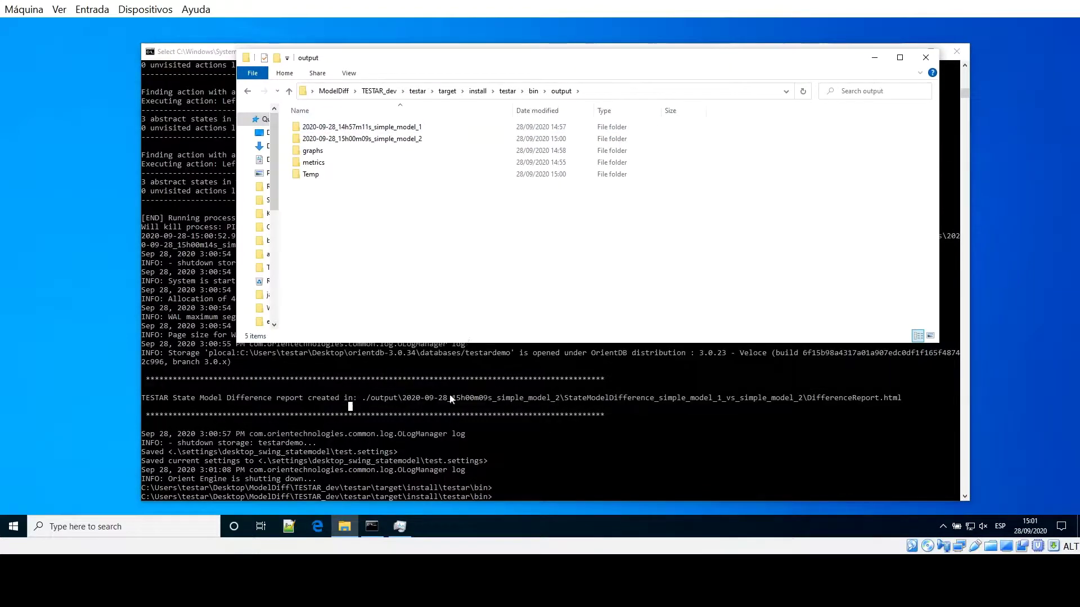
Open the StateModelDifference_simple_model_1_vs_simple_model_2 folder inside 2020-09-28_15h00m09s_simple_model_2, widening the name column to read the full folder name.
click(386, 140)
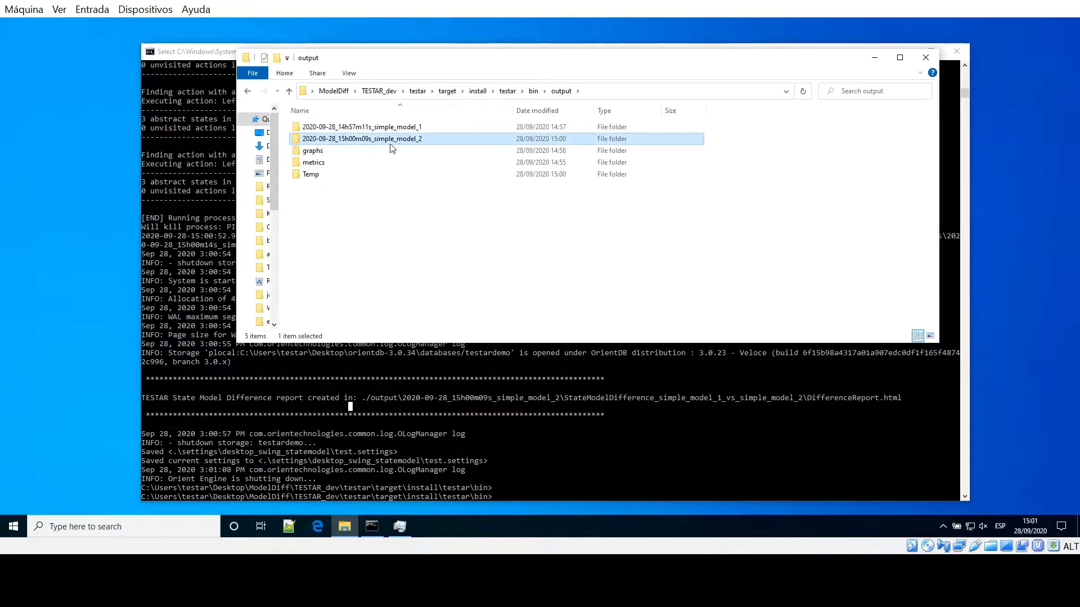
double_click(392, 148)
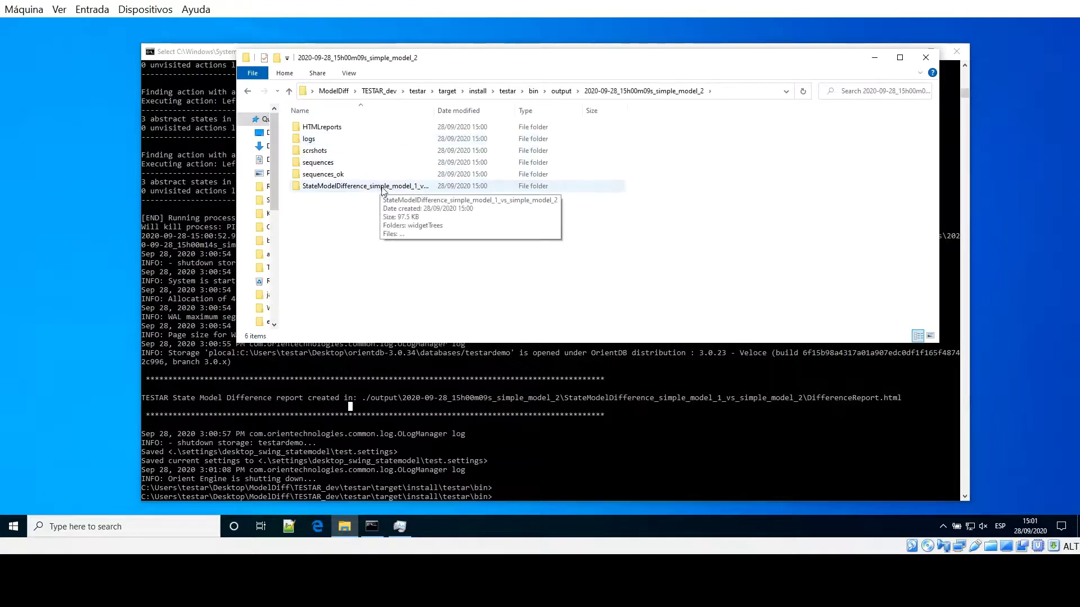
drag(434, 112, 531, 114)
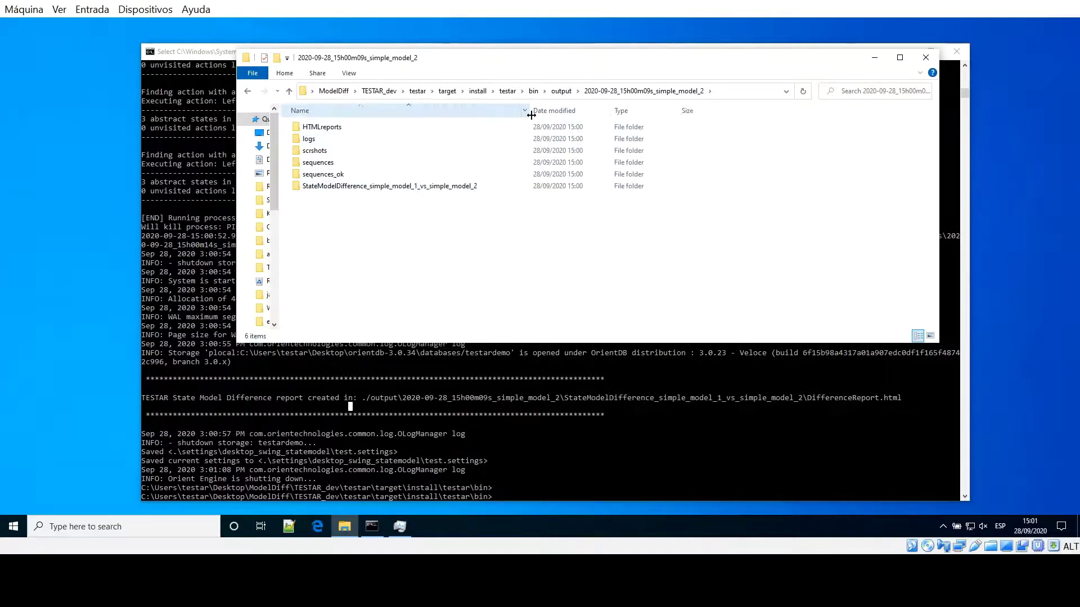
double_click(368, 187)
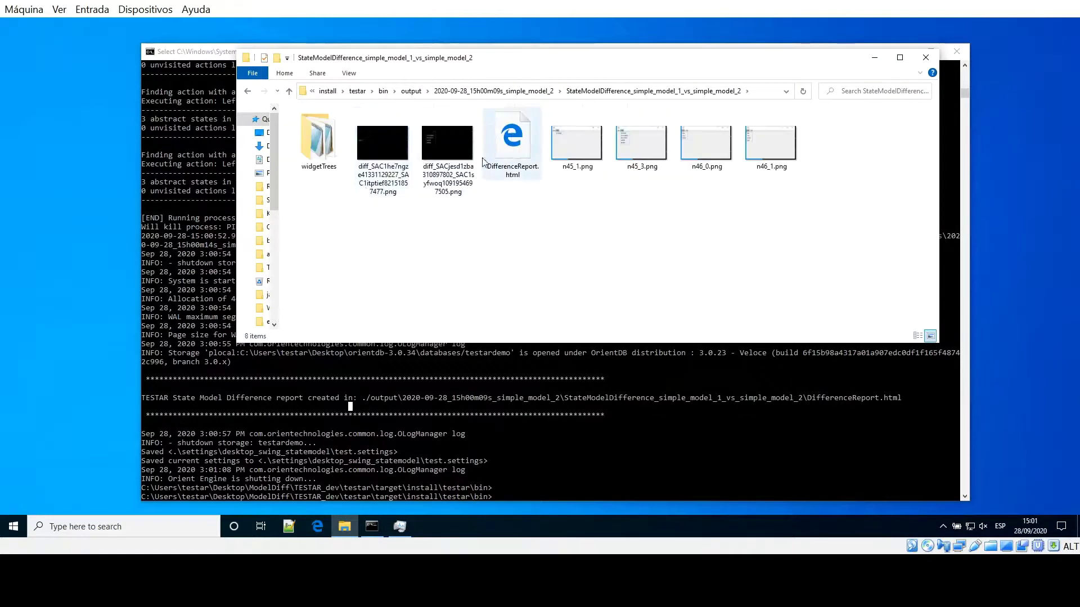
Open DifferenceReport.html and examine its disappeared abstract states, new abstract states and specific state changes.
double_click(506, 149)
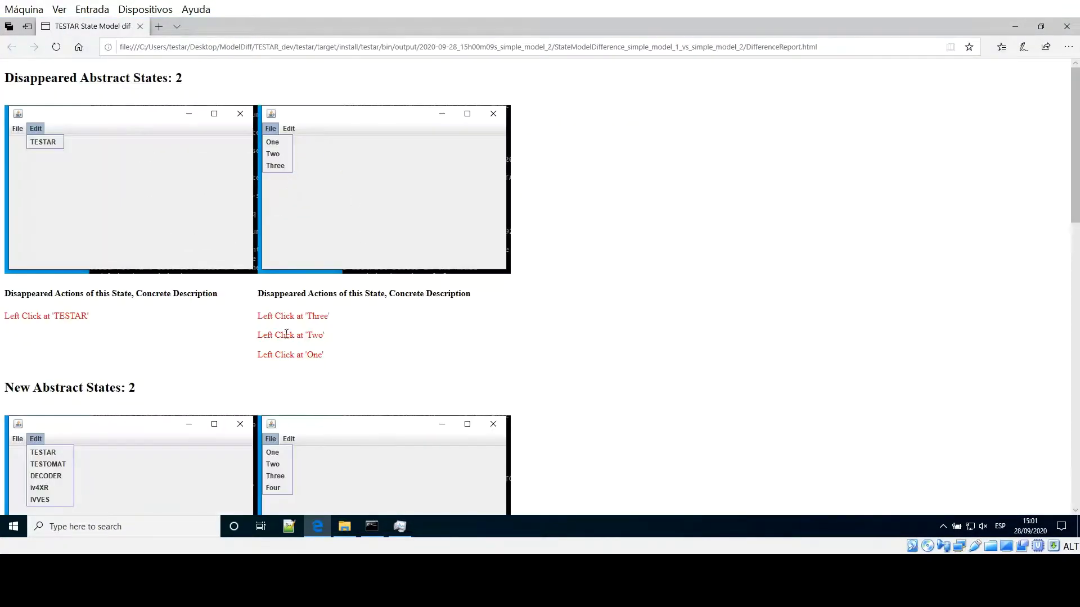
scroll(155, 198, down, 5)
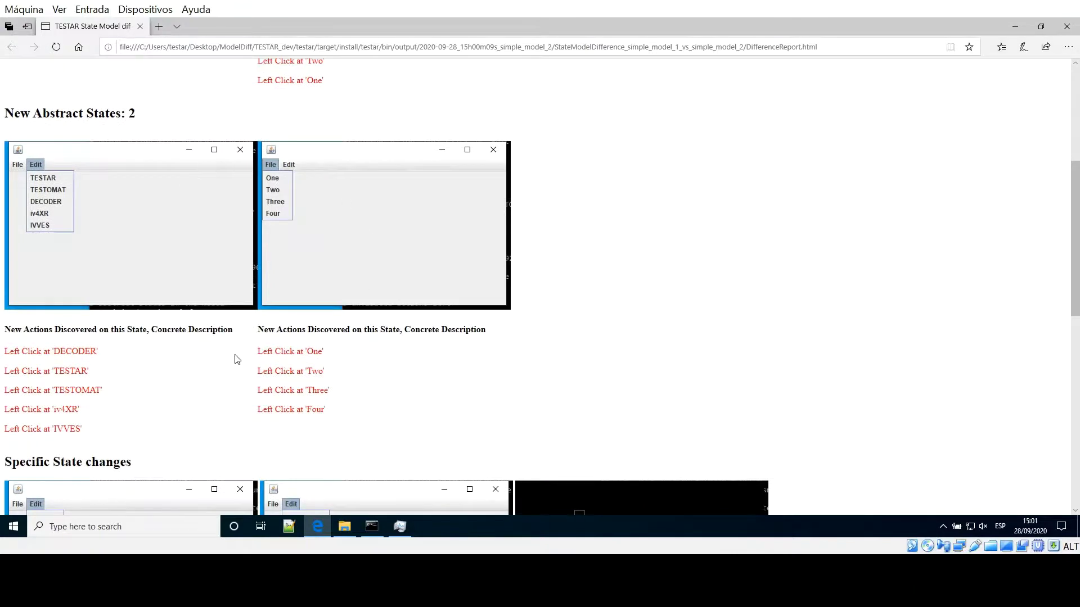
scroll(225, 359, down, 6)
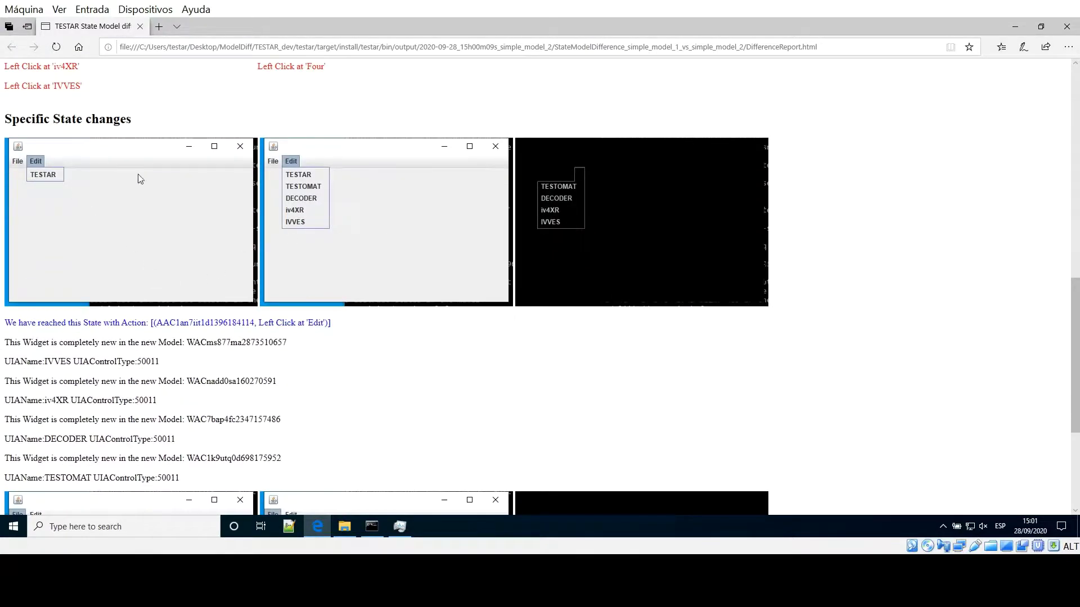
scroll(222, 333, down, 4)
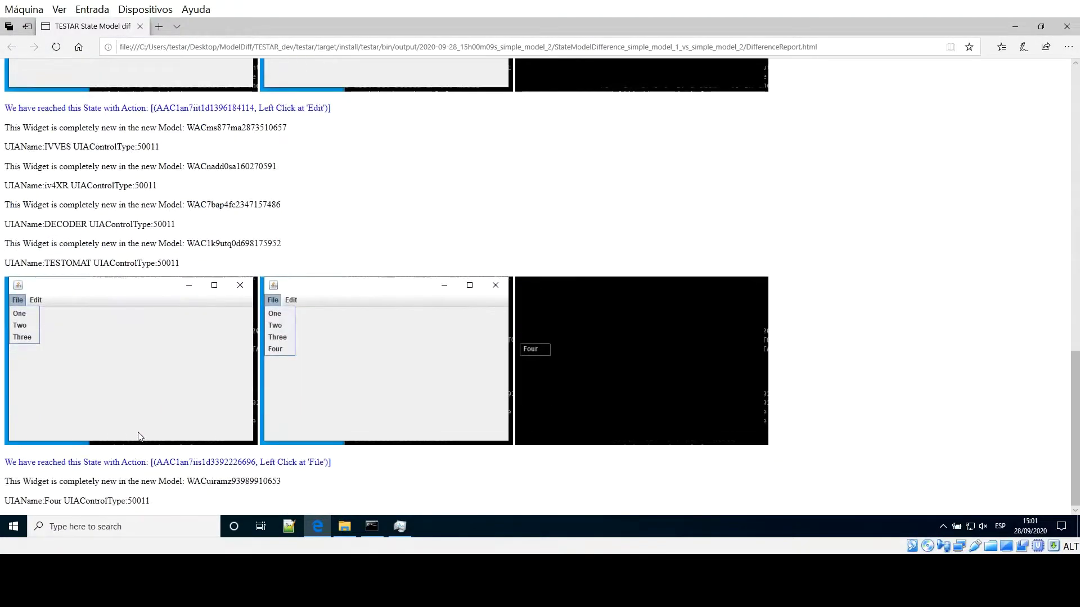